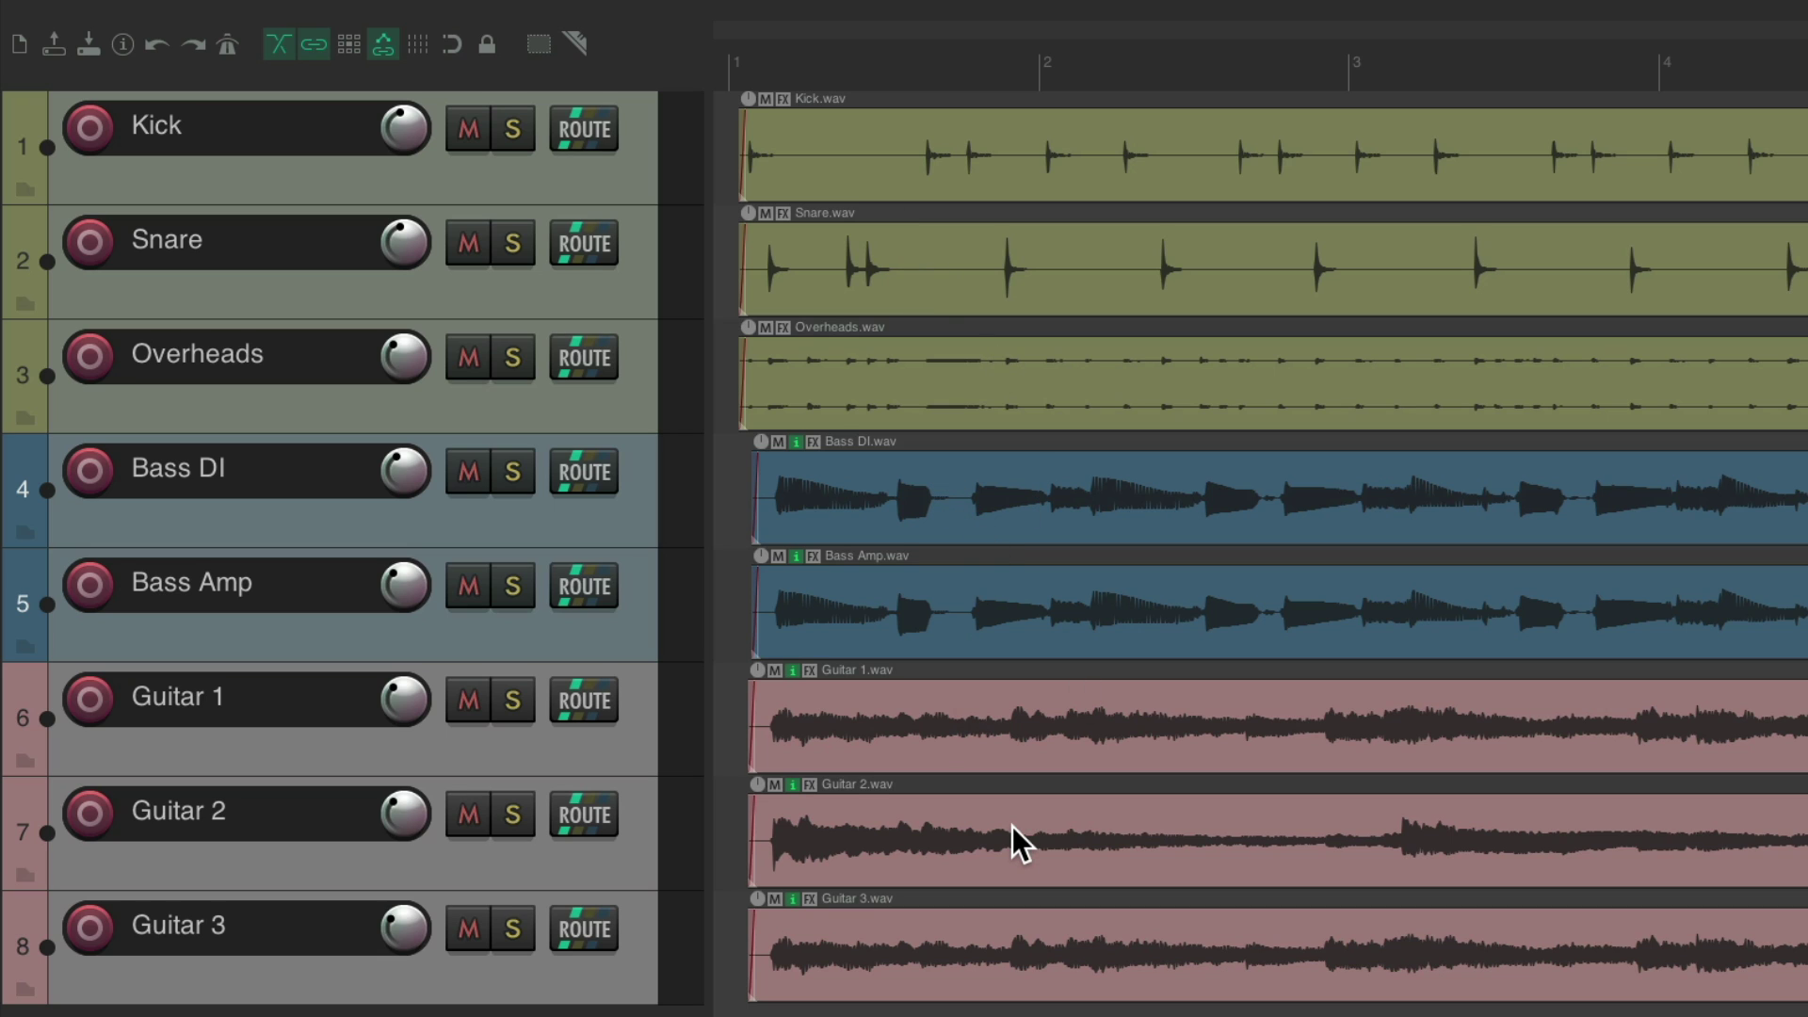
Insert a new track above Kick and name it Drums
click(596, 185)
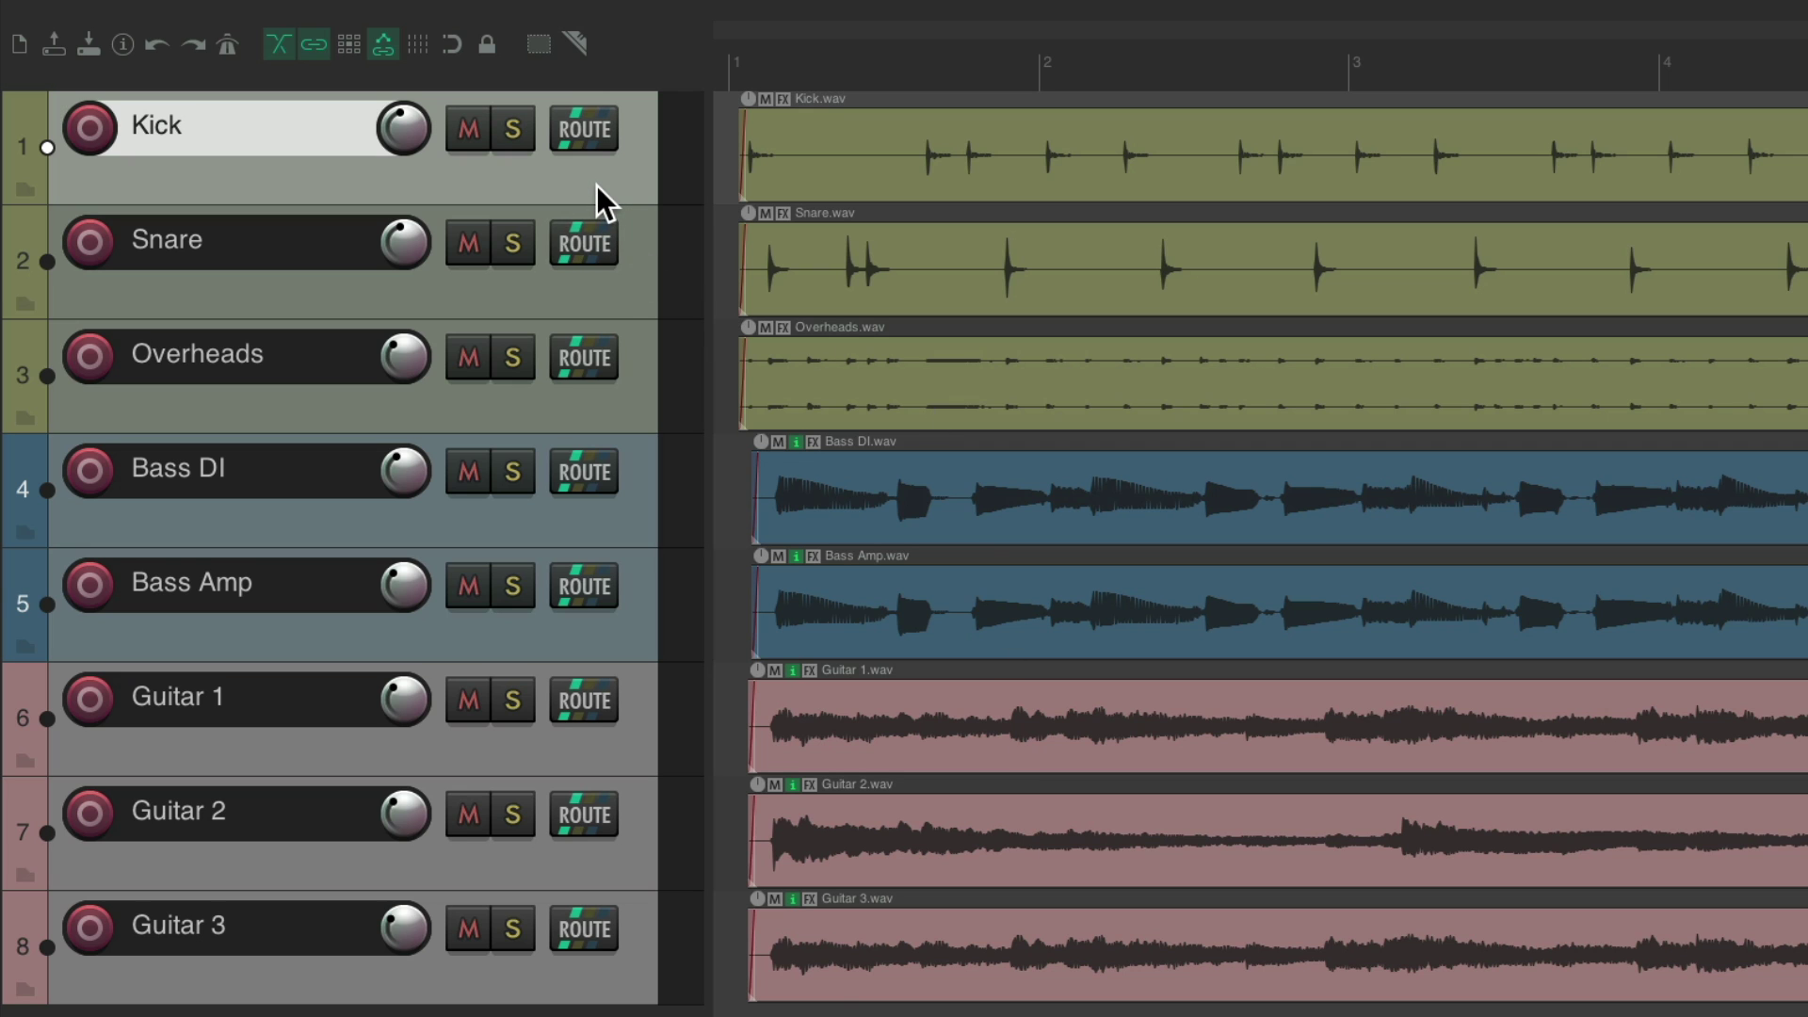
key(ctrl+t)
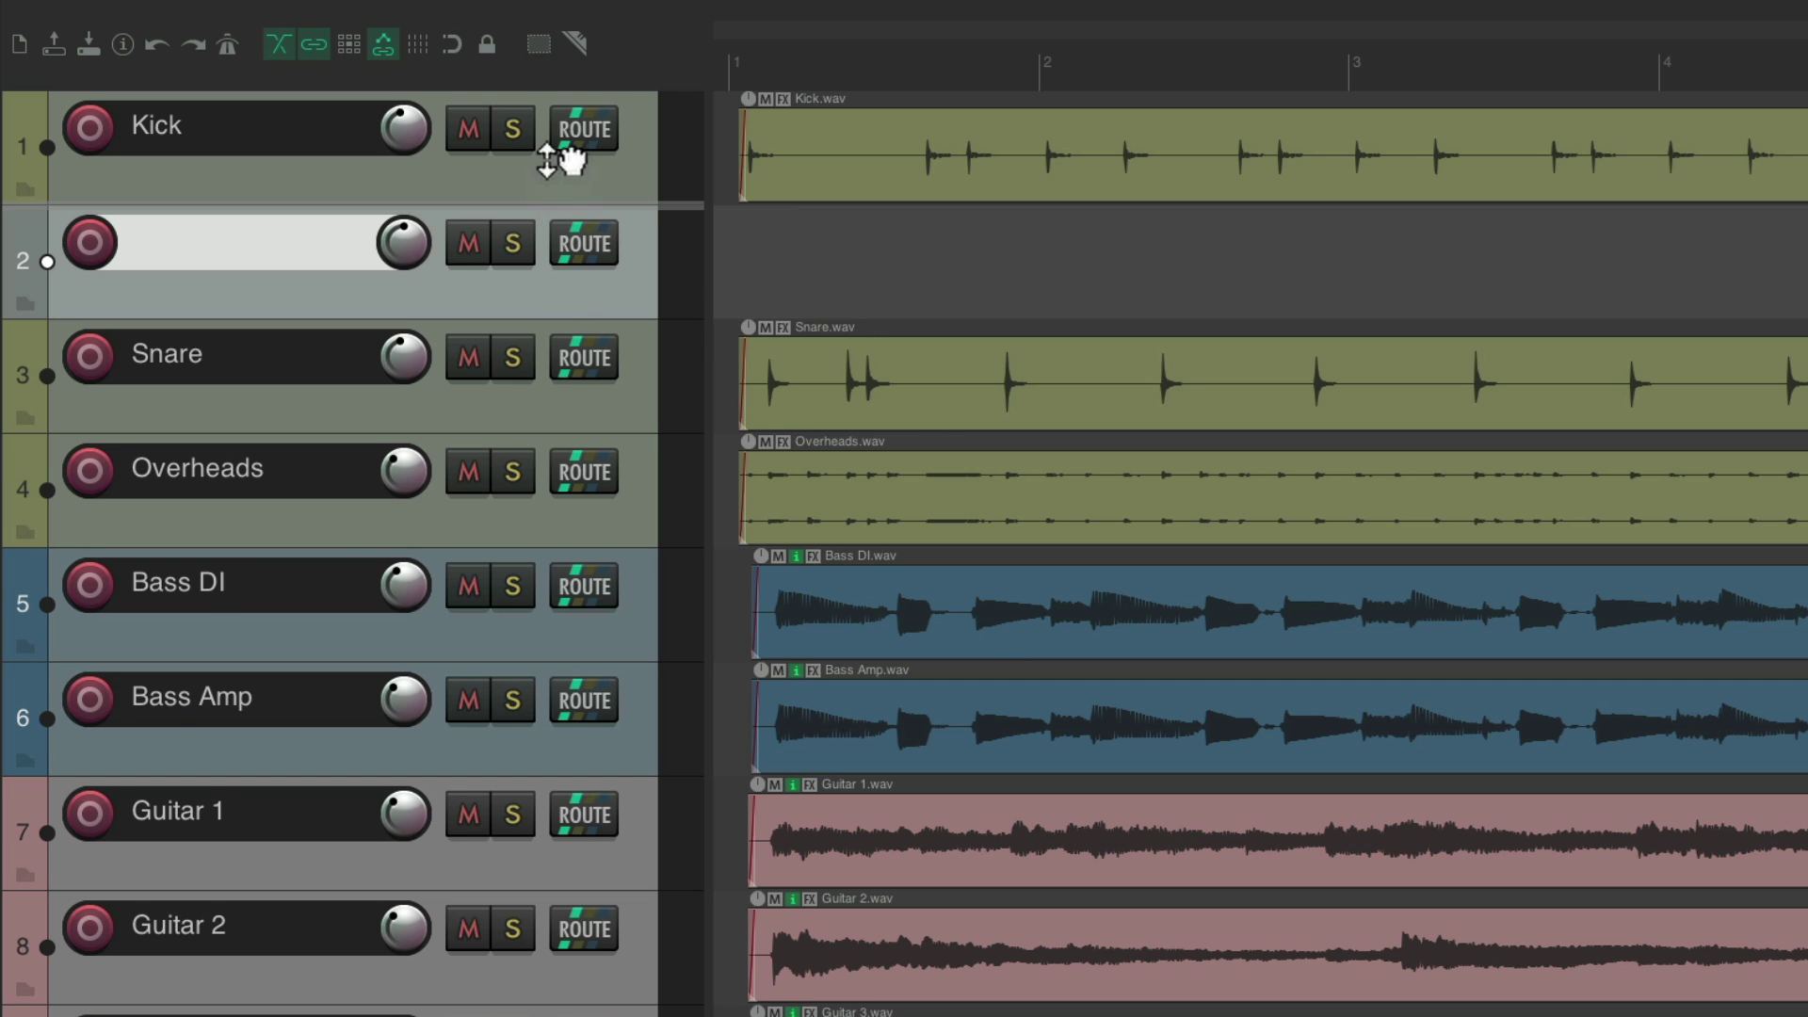
key(alt+Up)
double_click(270, 135)
text(Drum)
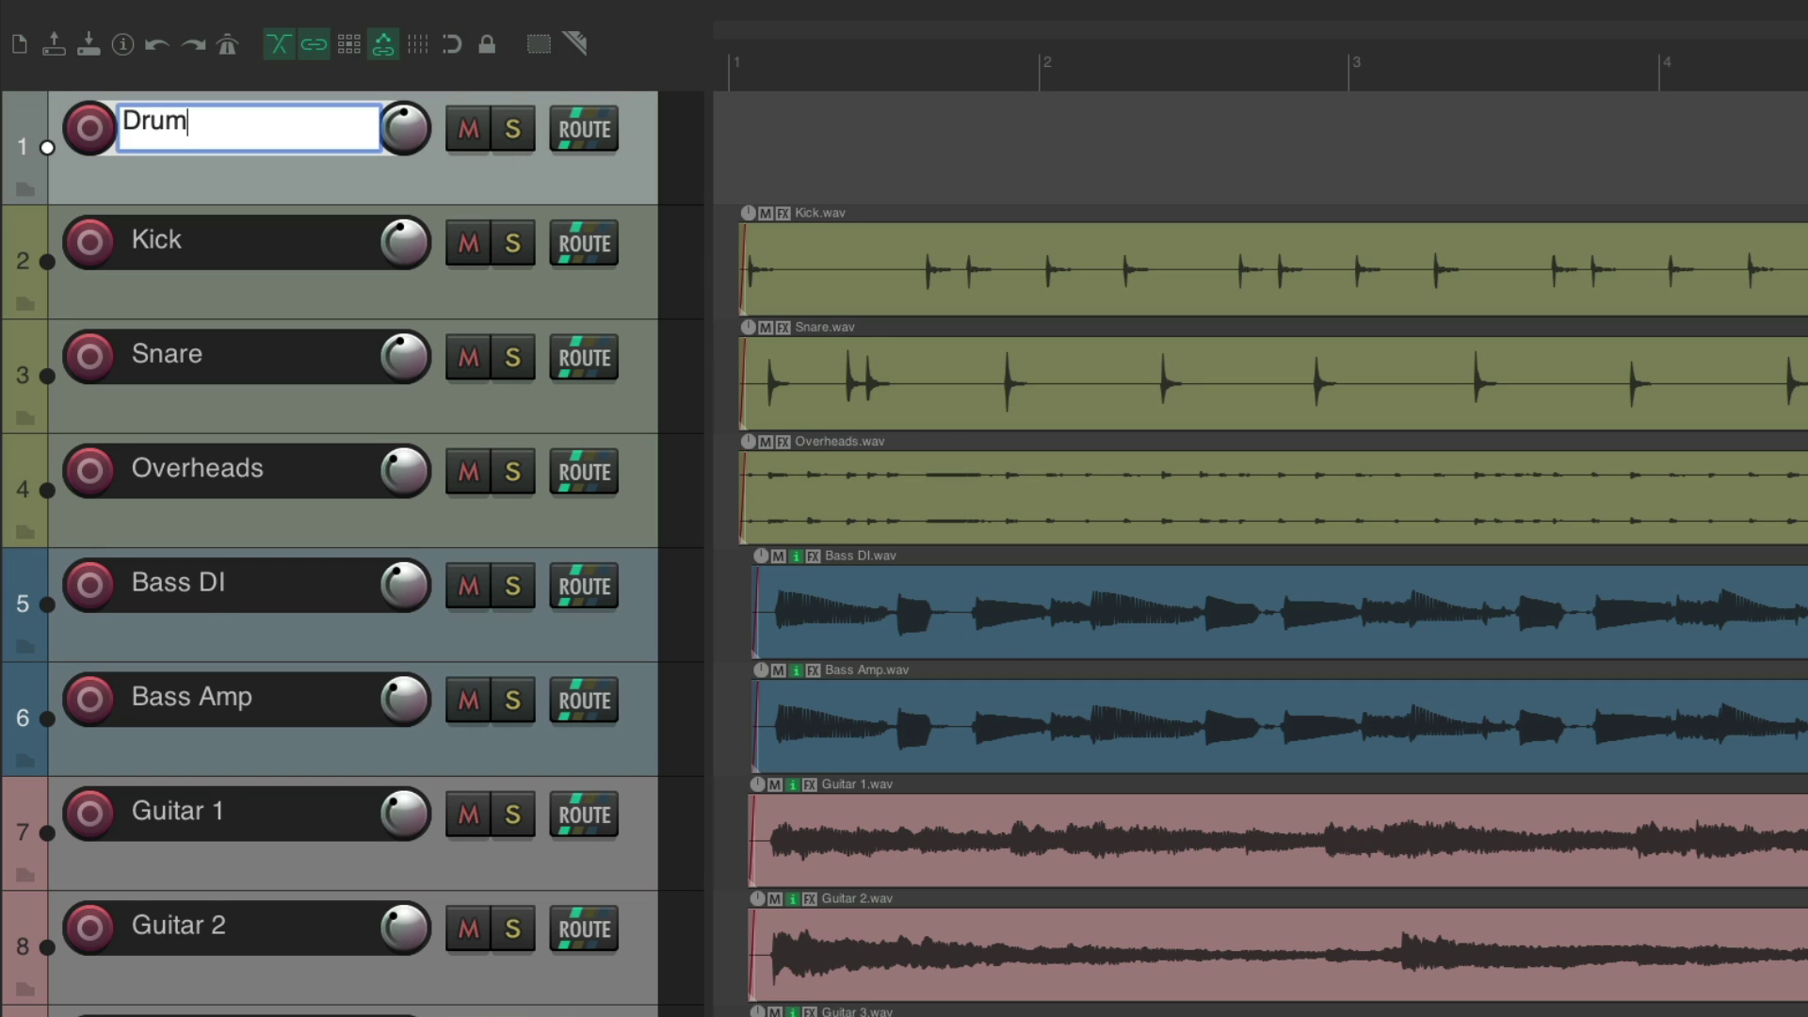
text(s)
key(Return)
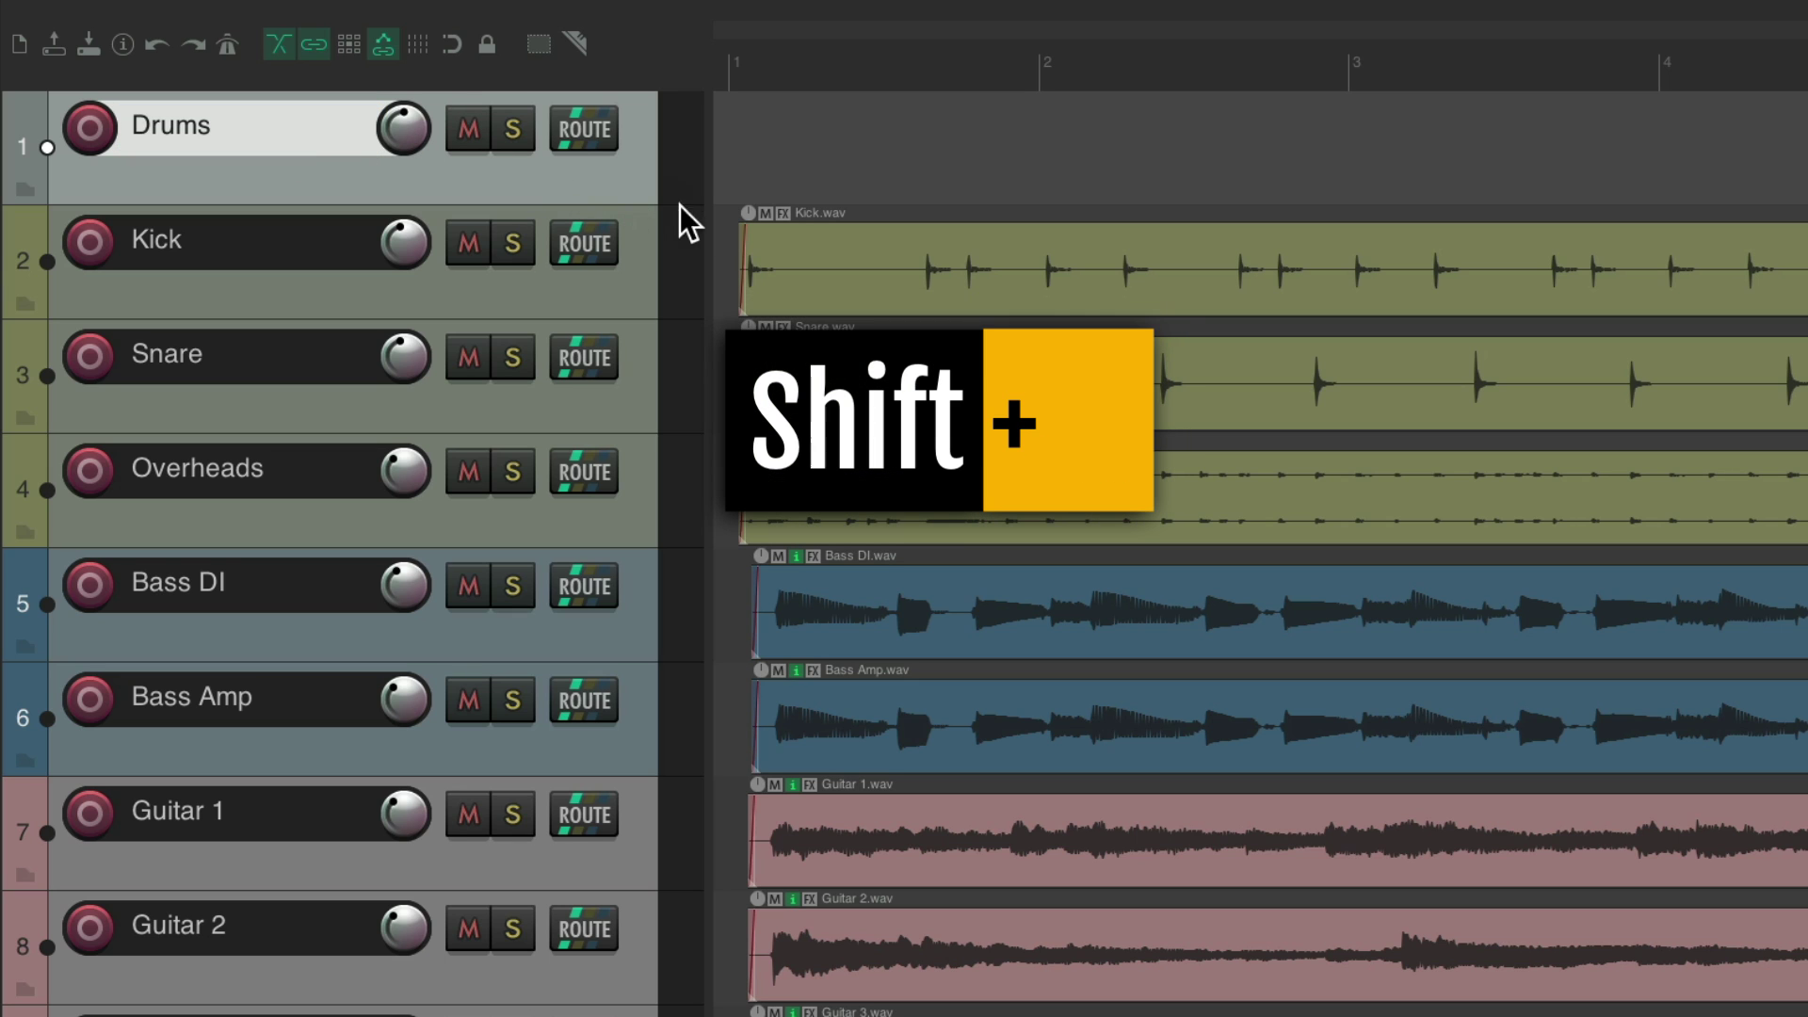
Make Drums lead Group 1, with Kick, Snare and Overheads set to follow
key(shift+g)
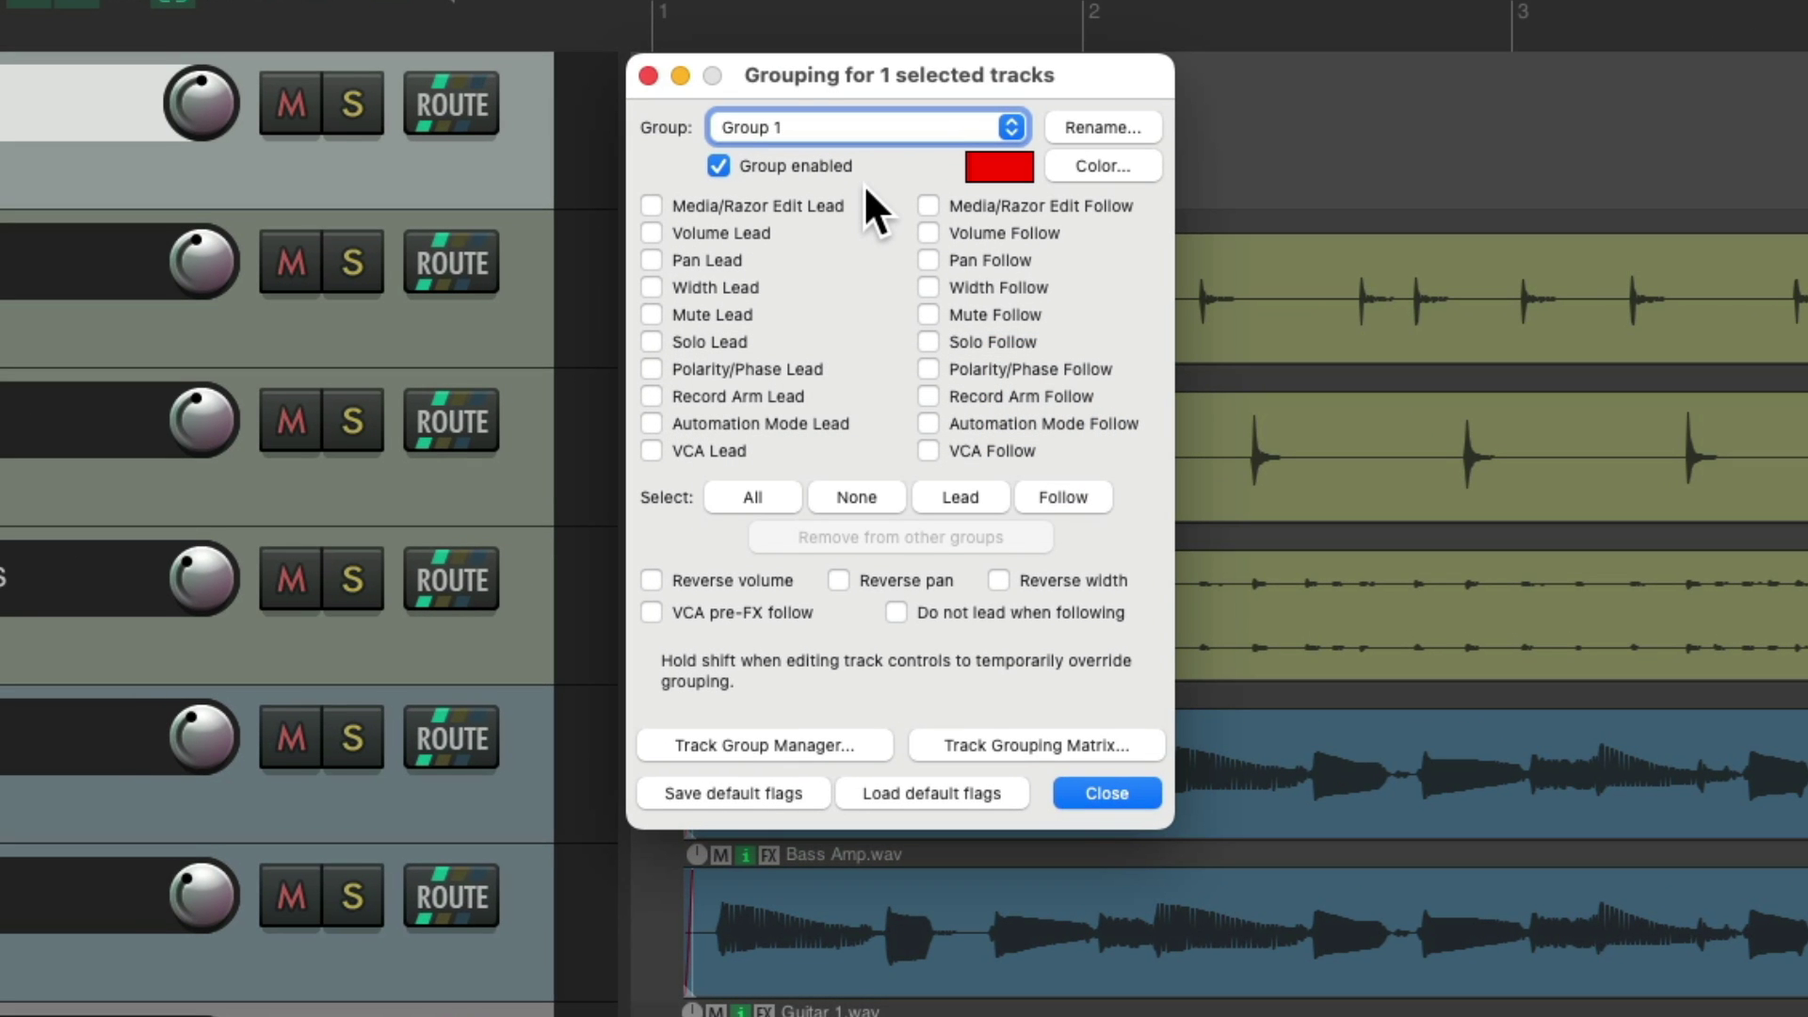
click(965, 496)
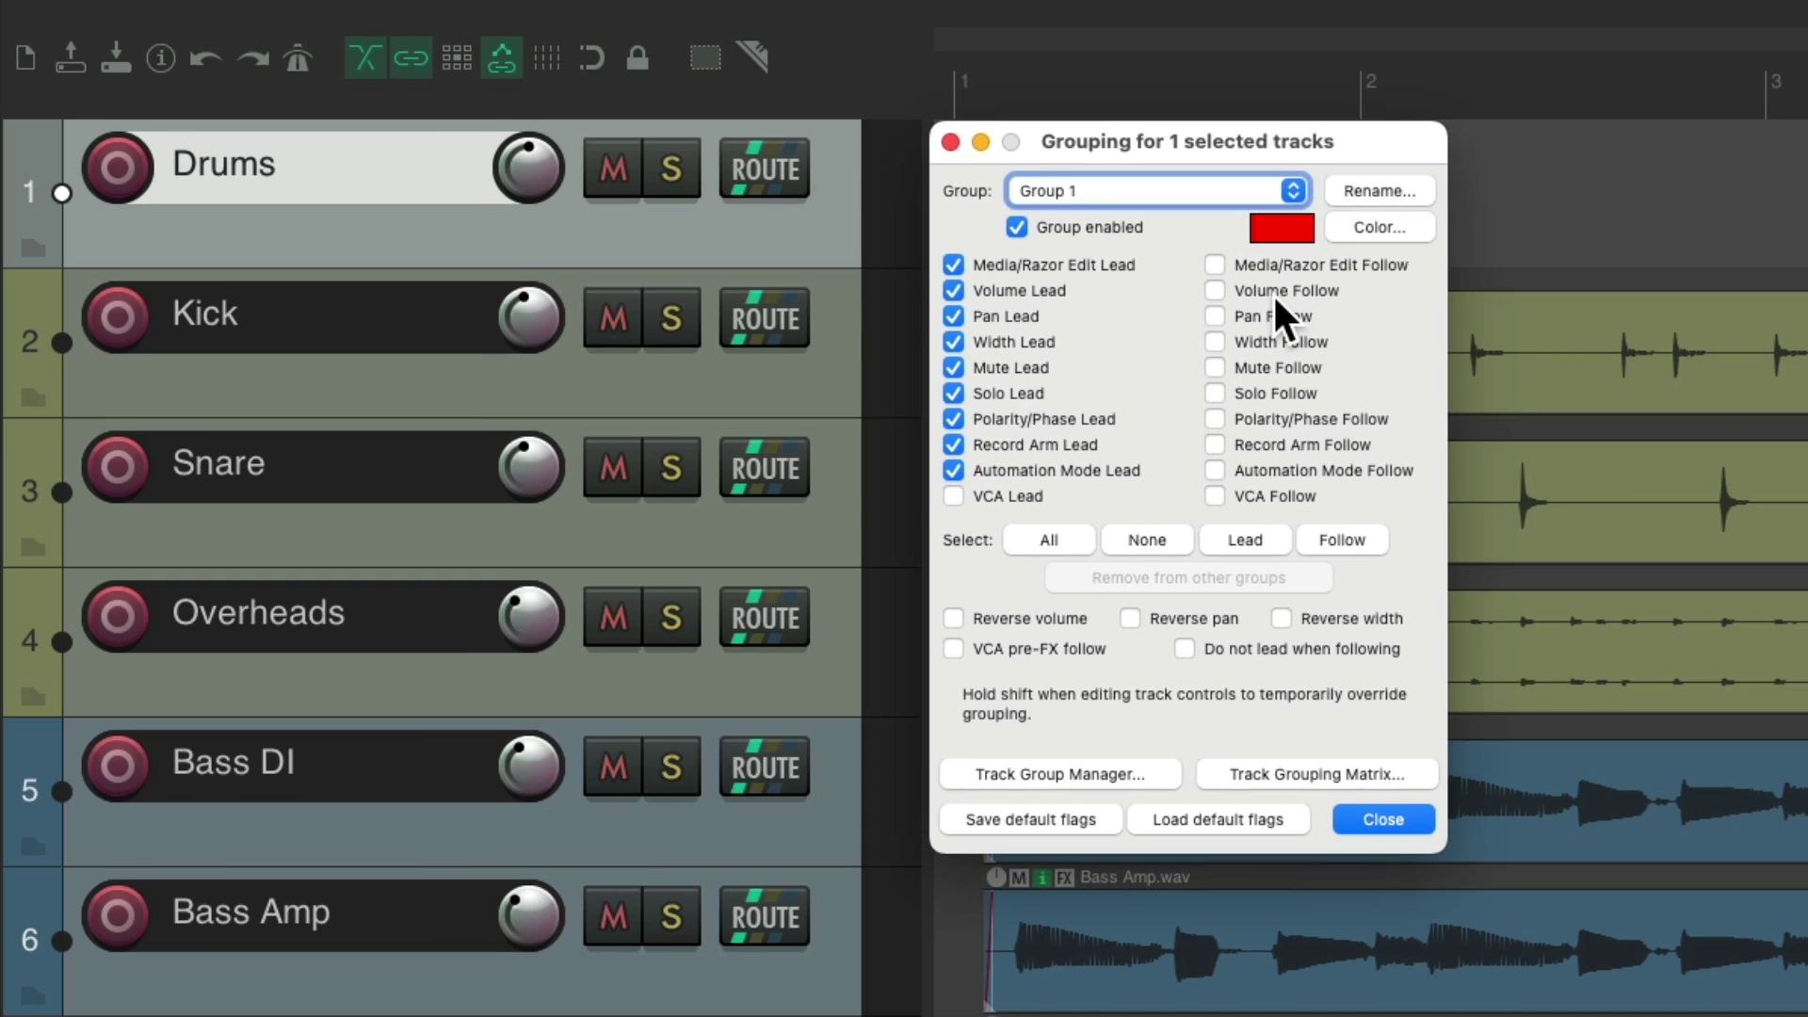
click(834, 353)
shift+click(825, 626)
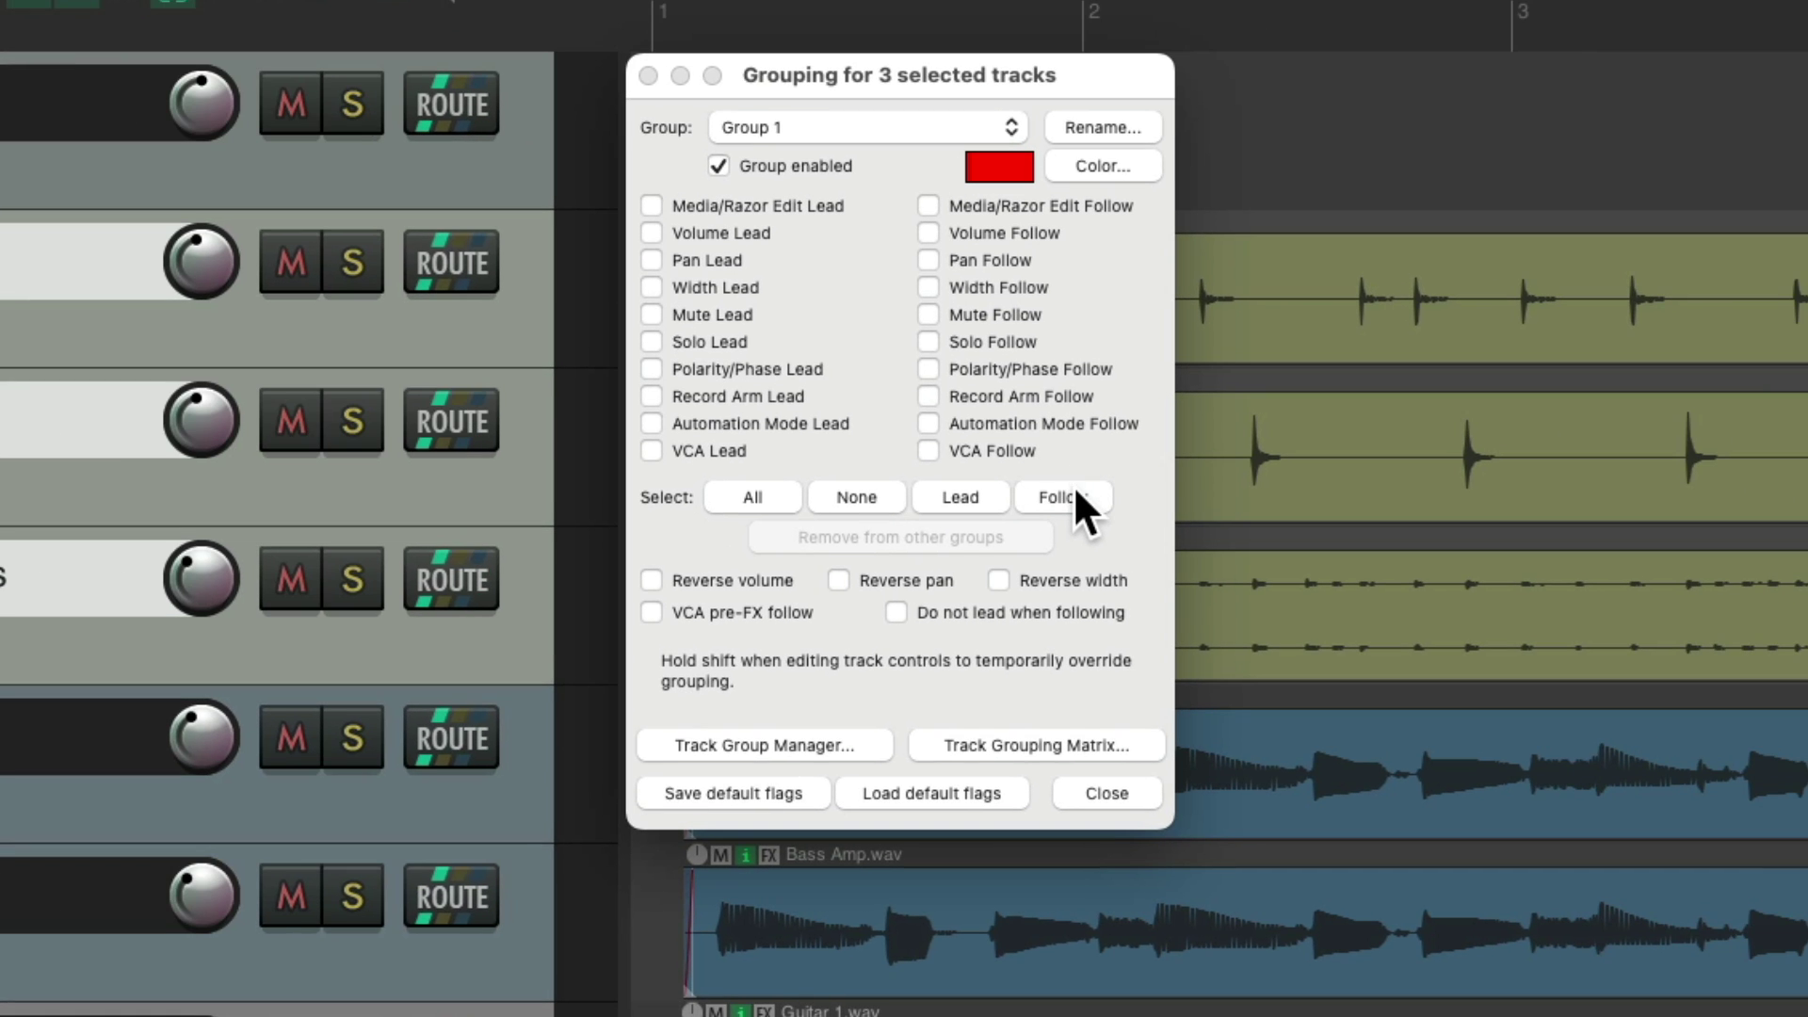
click(1354, 533)
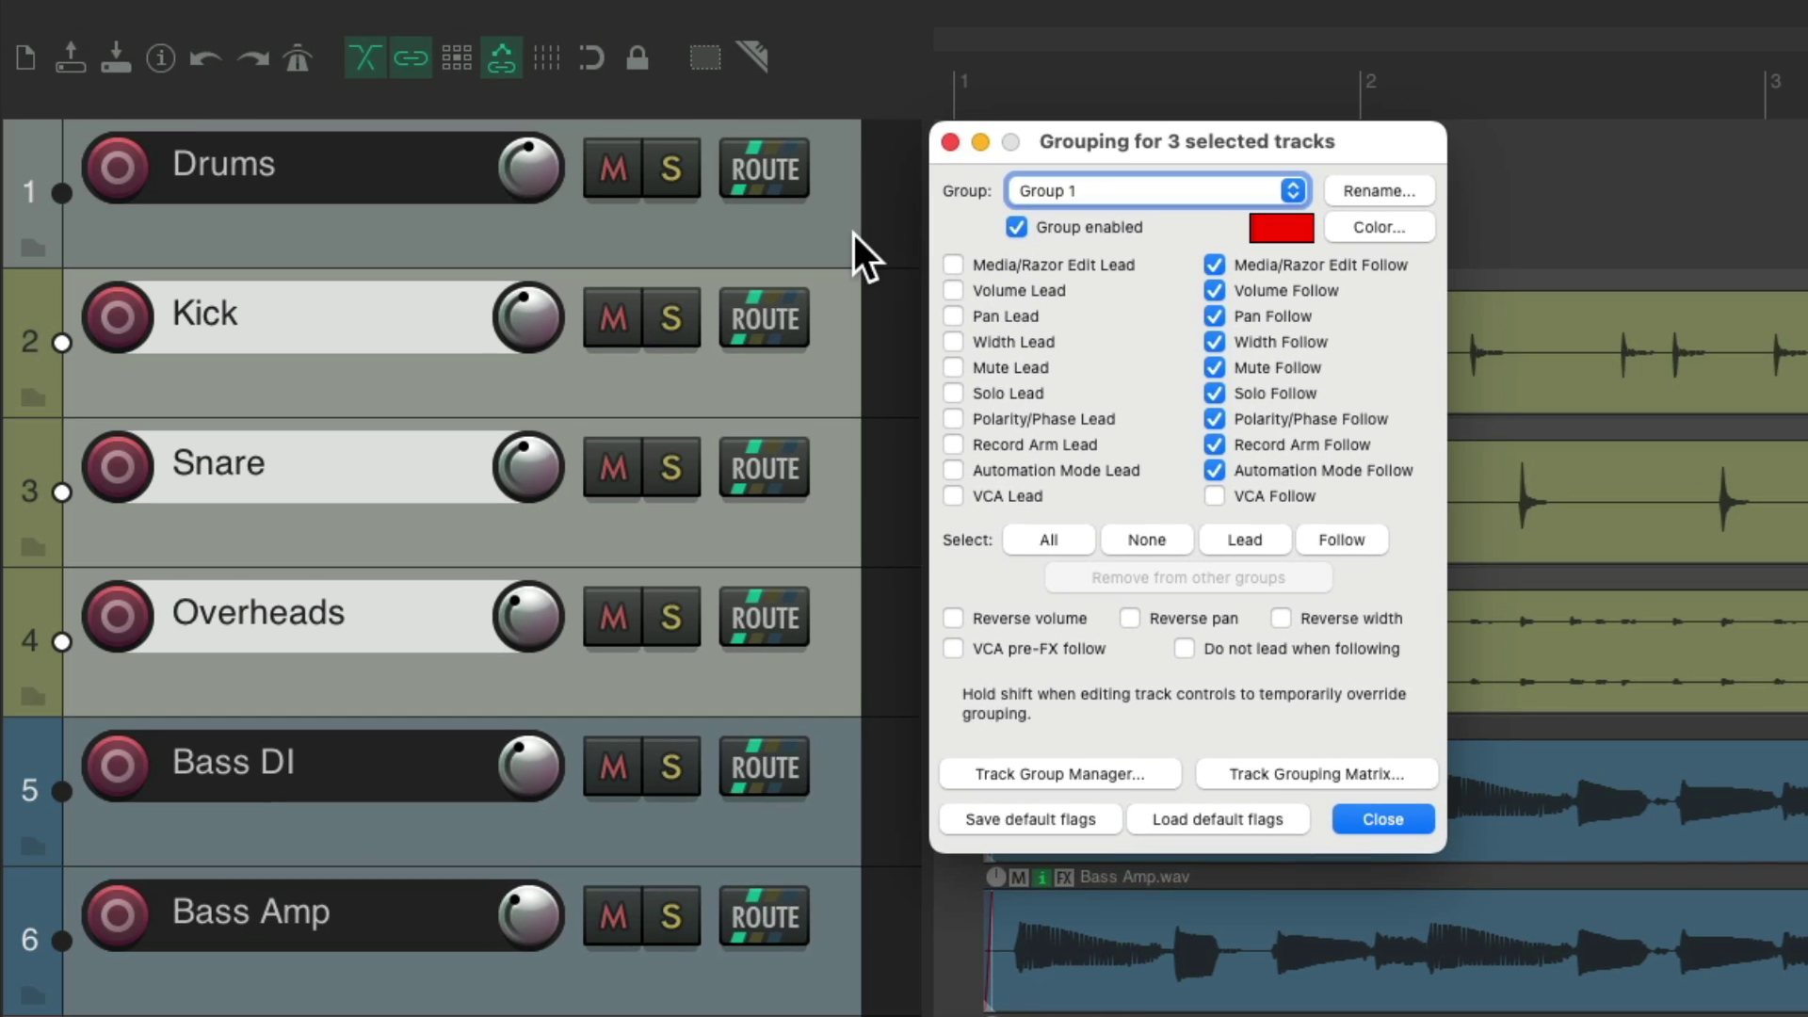
click(855, 234)
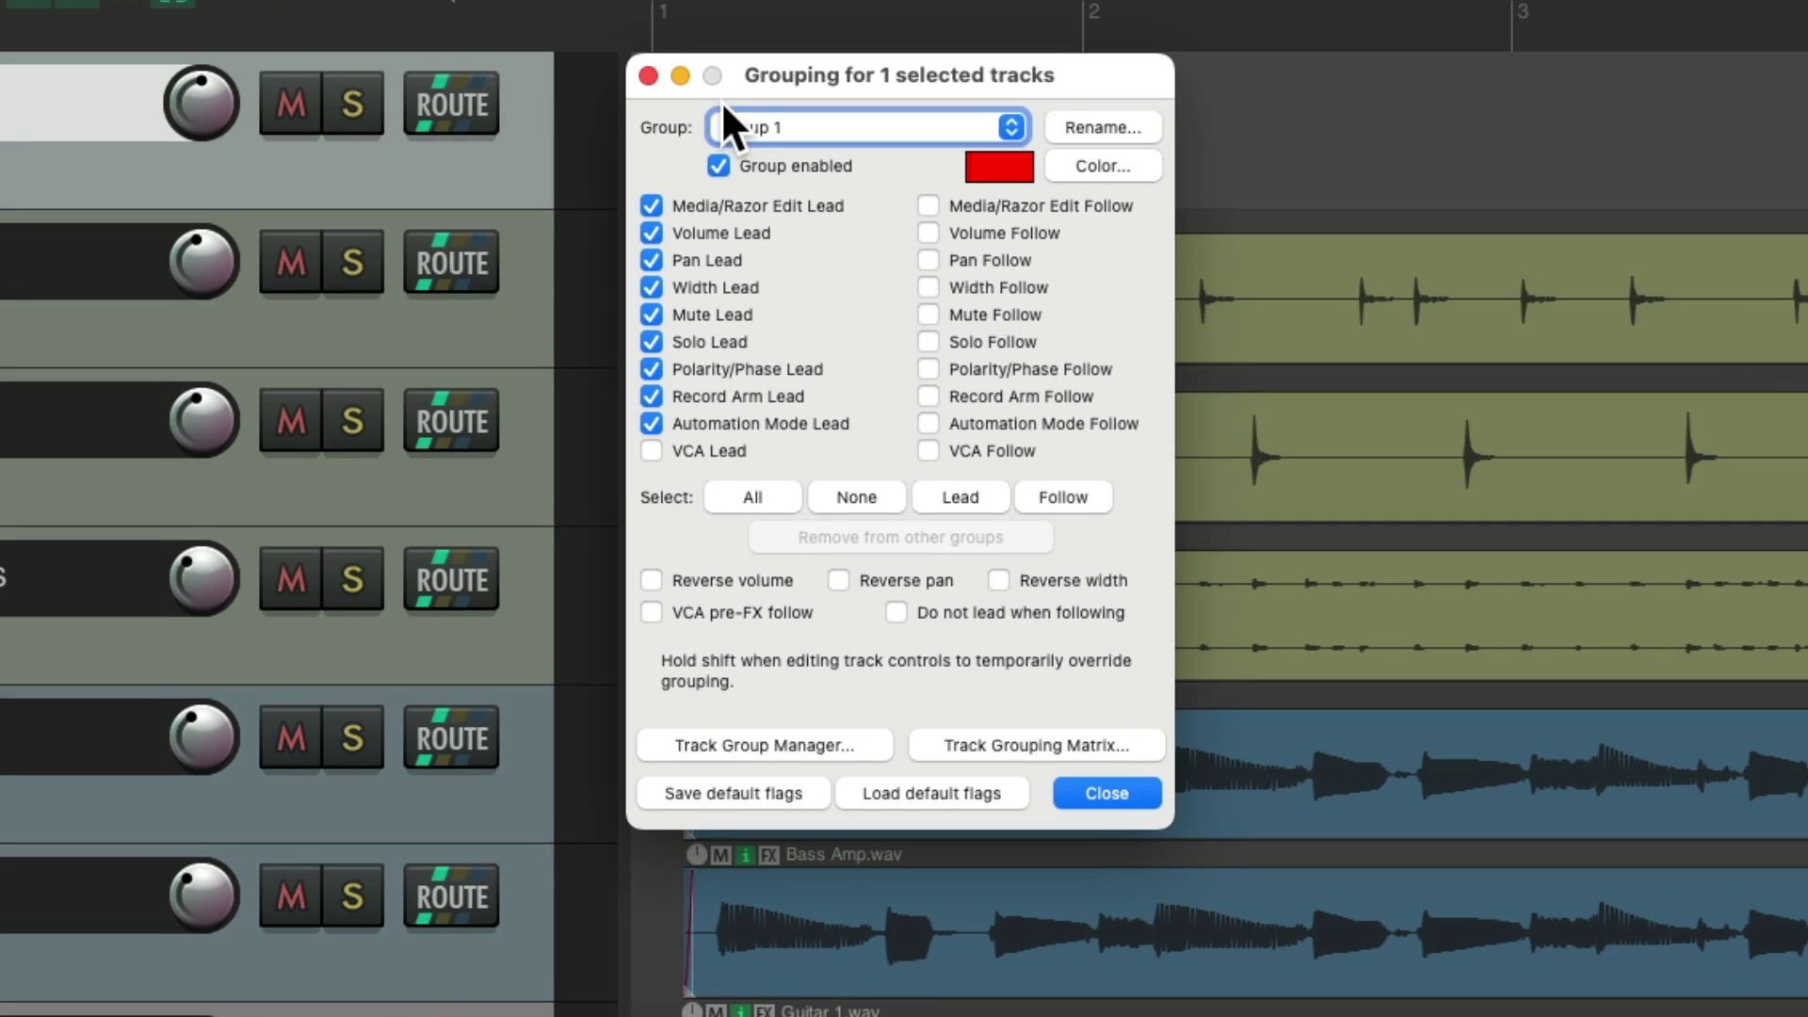
Drag the Drums fader to move Kick, Snare and Overheads together, then raise Kick and Overheads individually
click(649, 75)
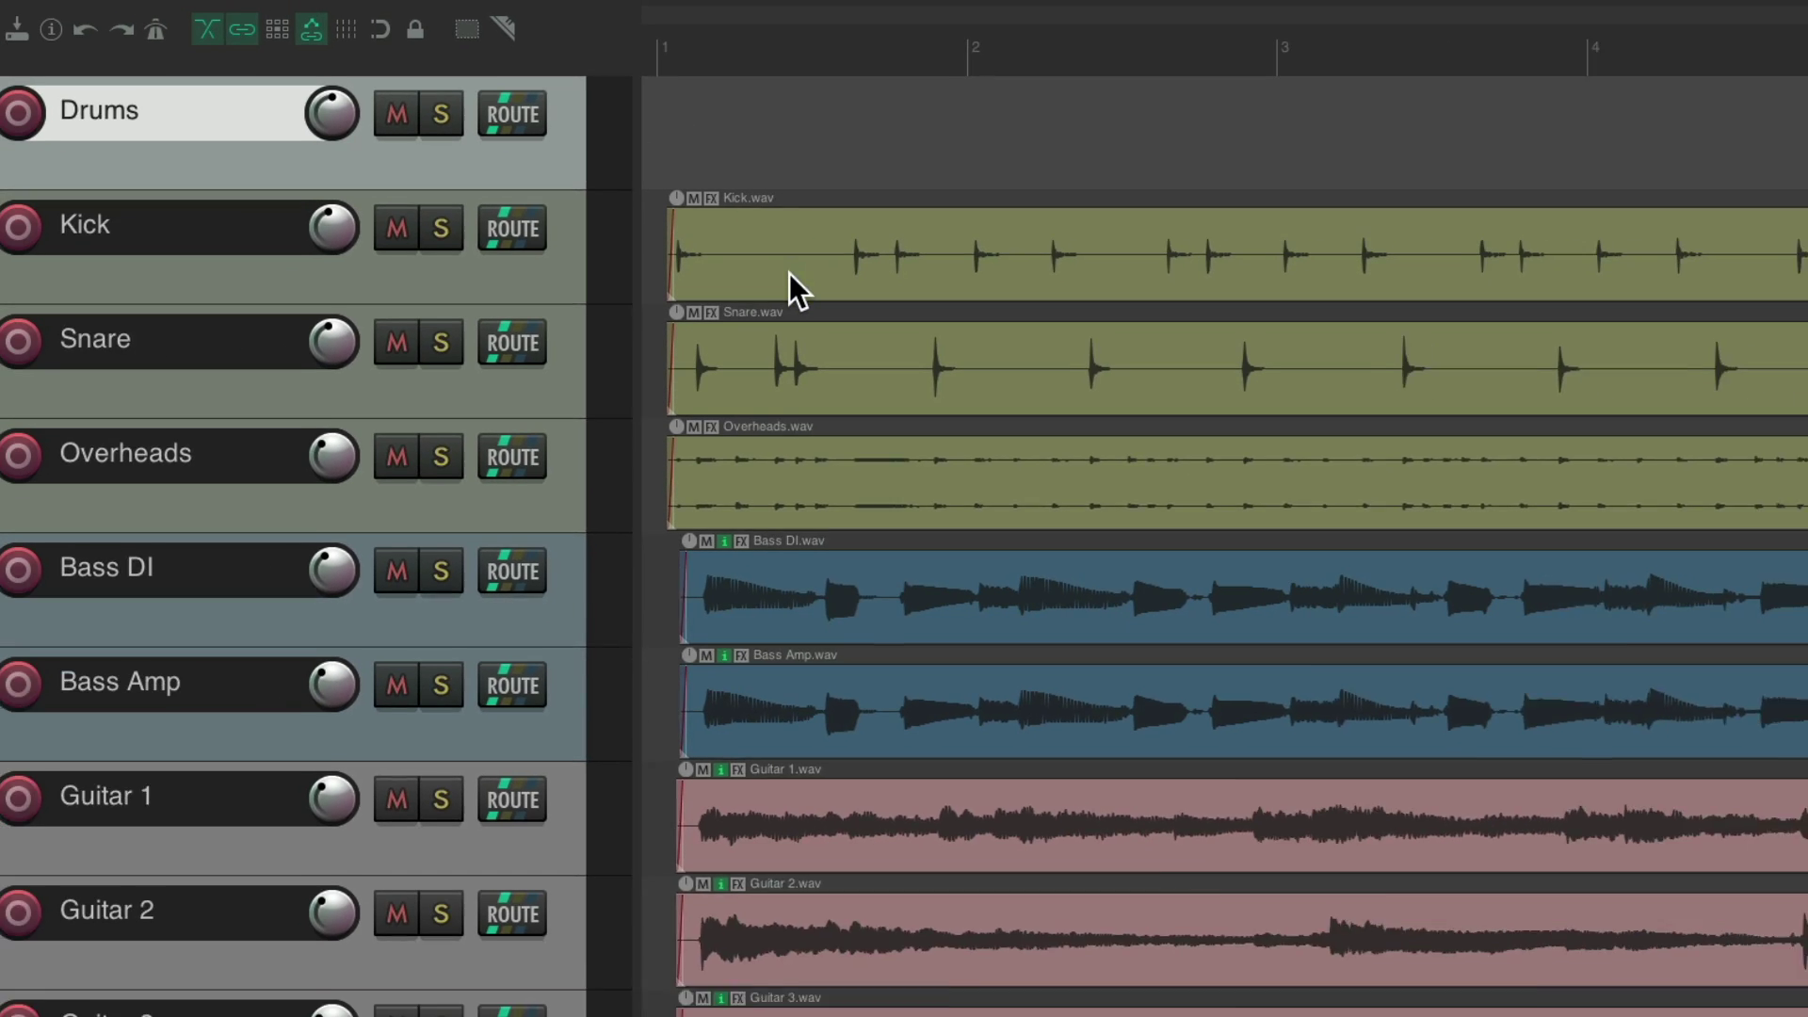
key(super+m)
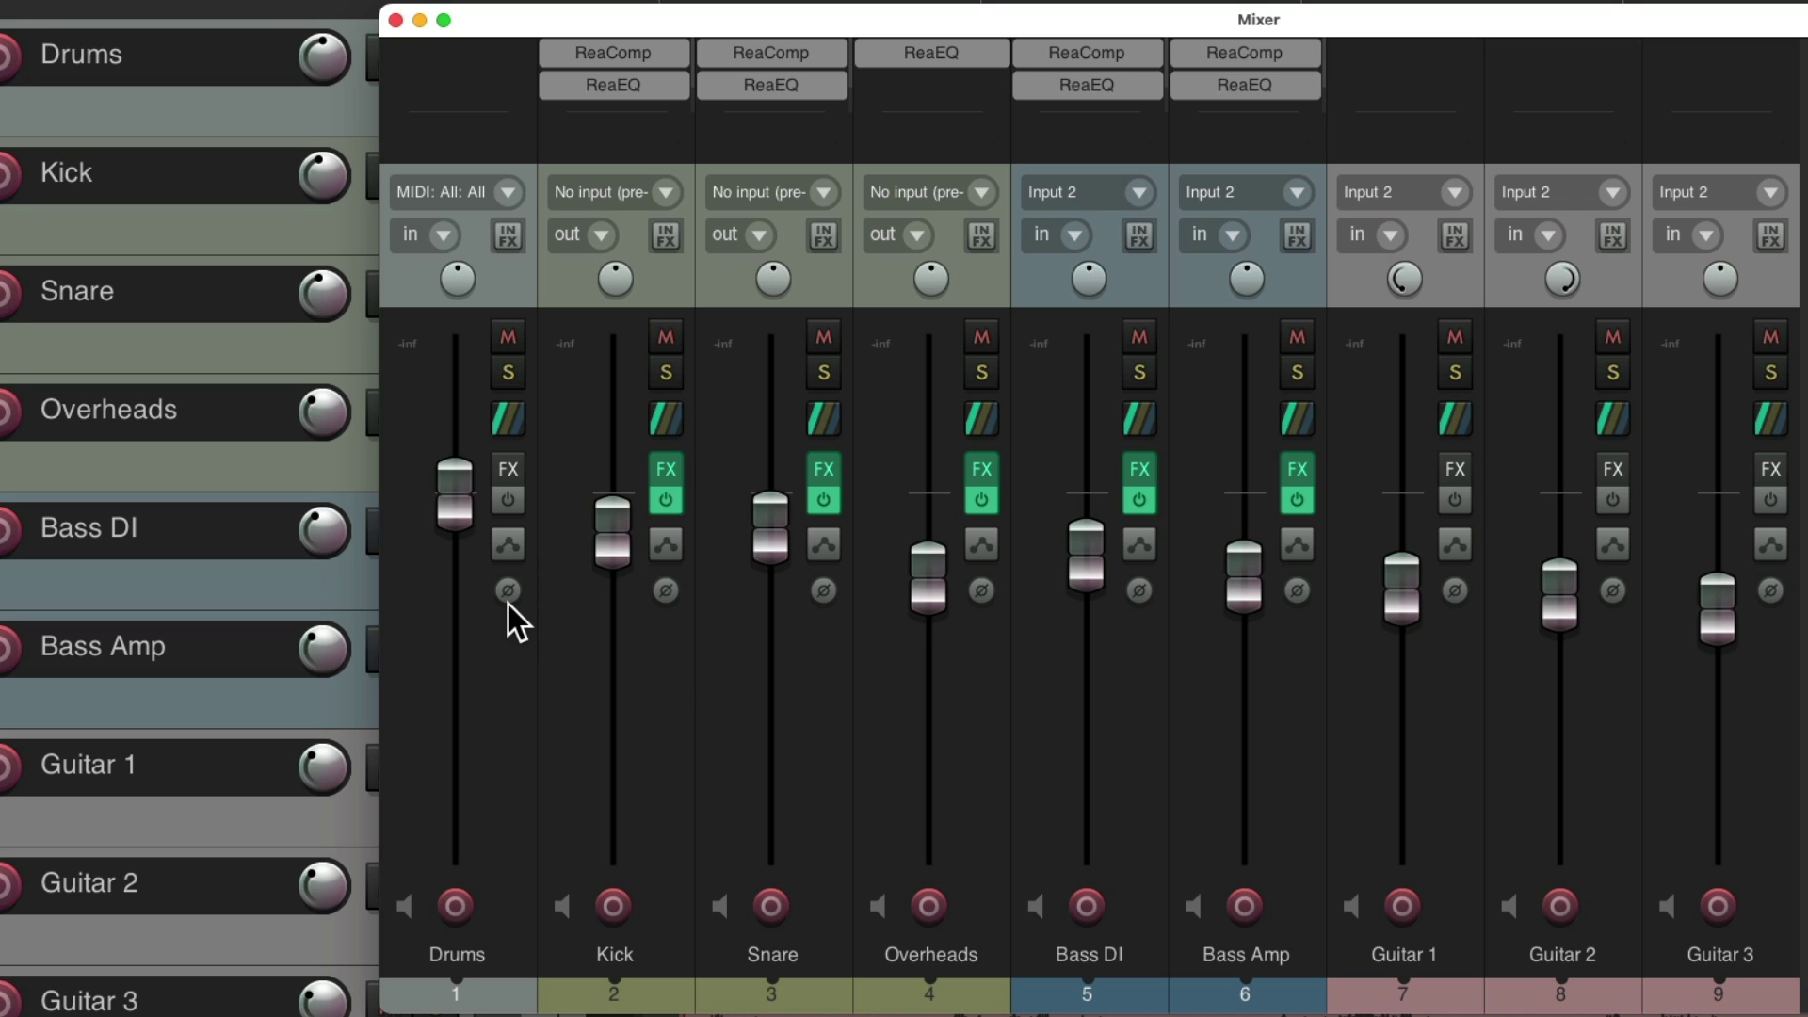
mouse_move(463, 518)
mouse_down()
mouse_move(457, 595)
mouse_move(459, 544)
mouse_move(479, 618)
mouse_move(489, 536)
mouse_up()
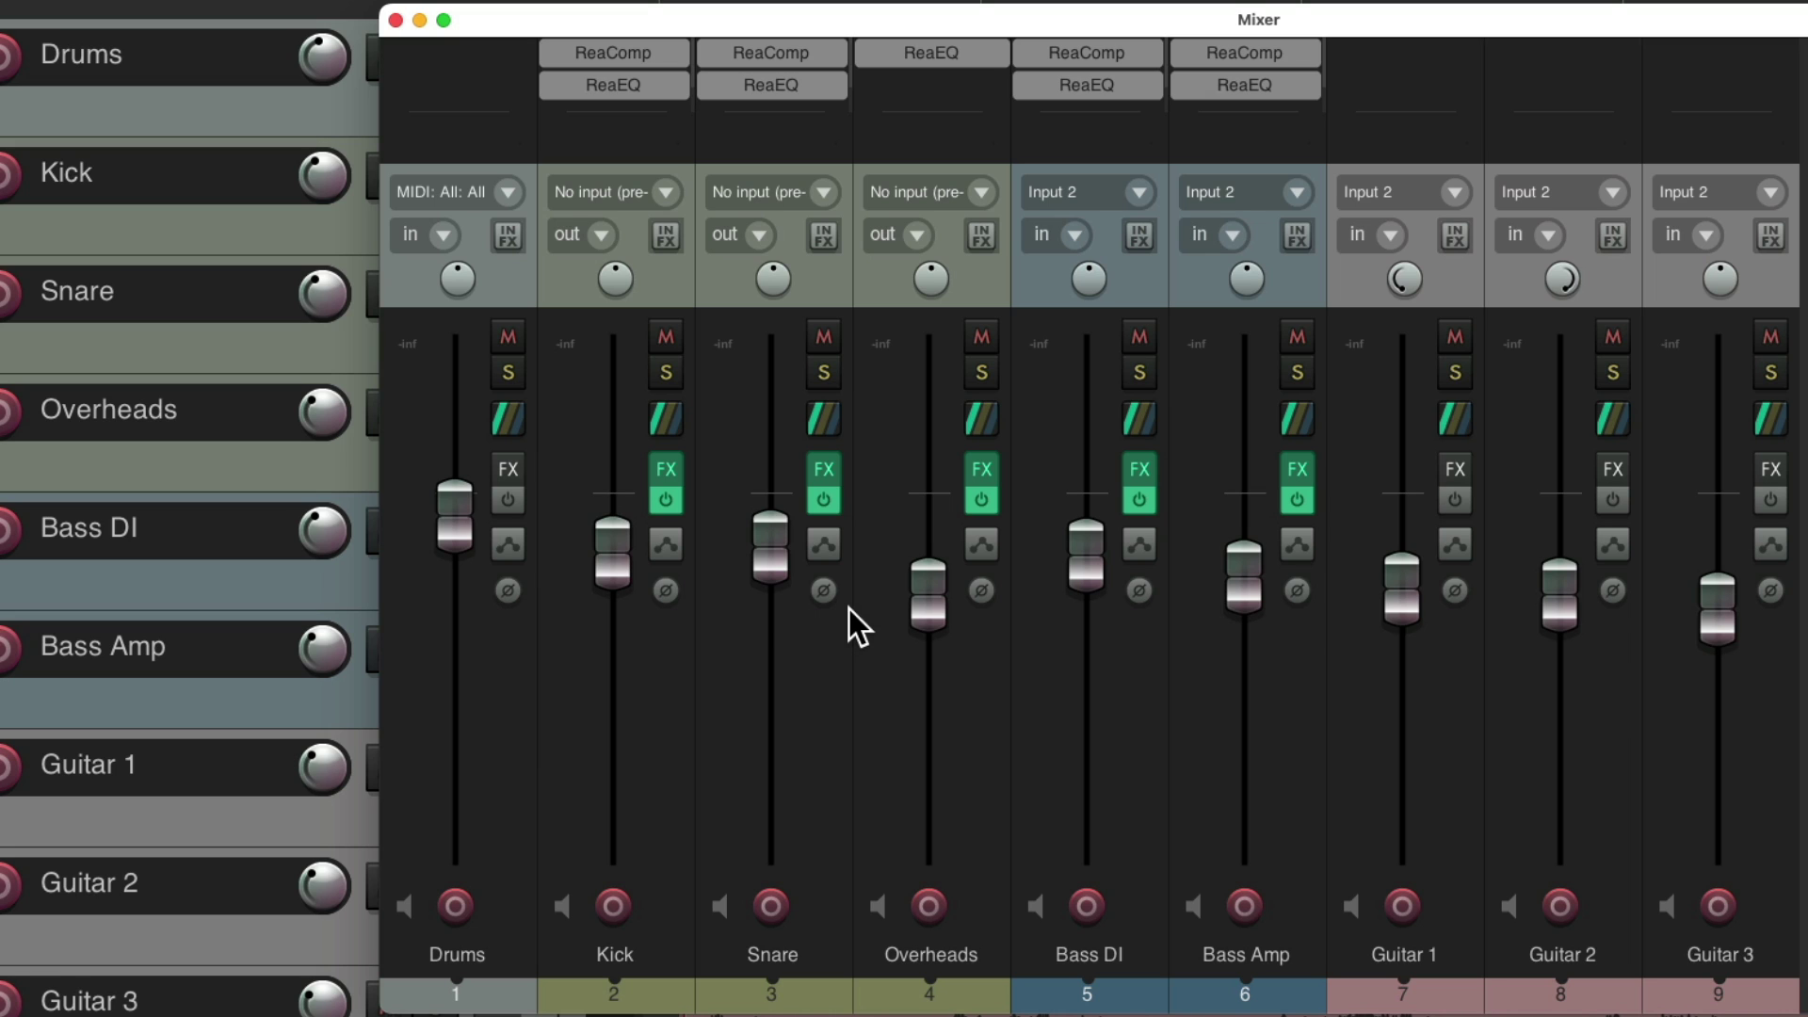
drag(613, 558, 613, 541)
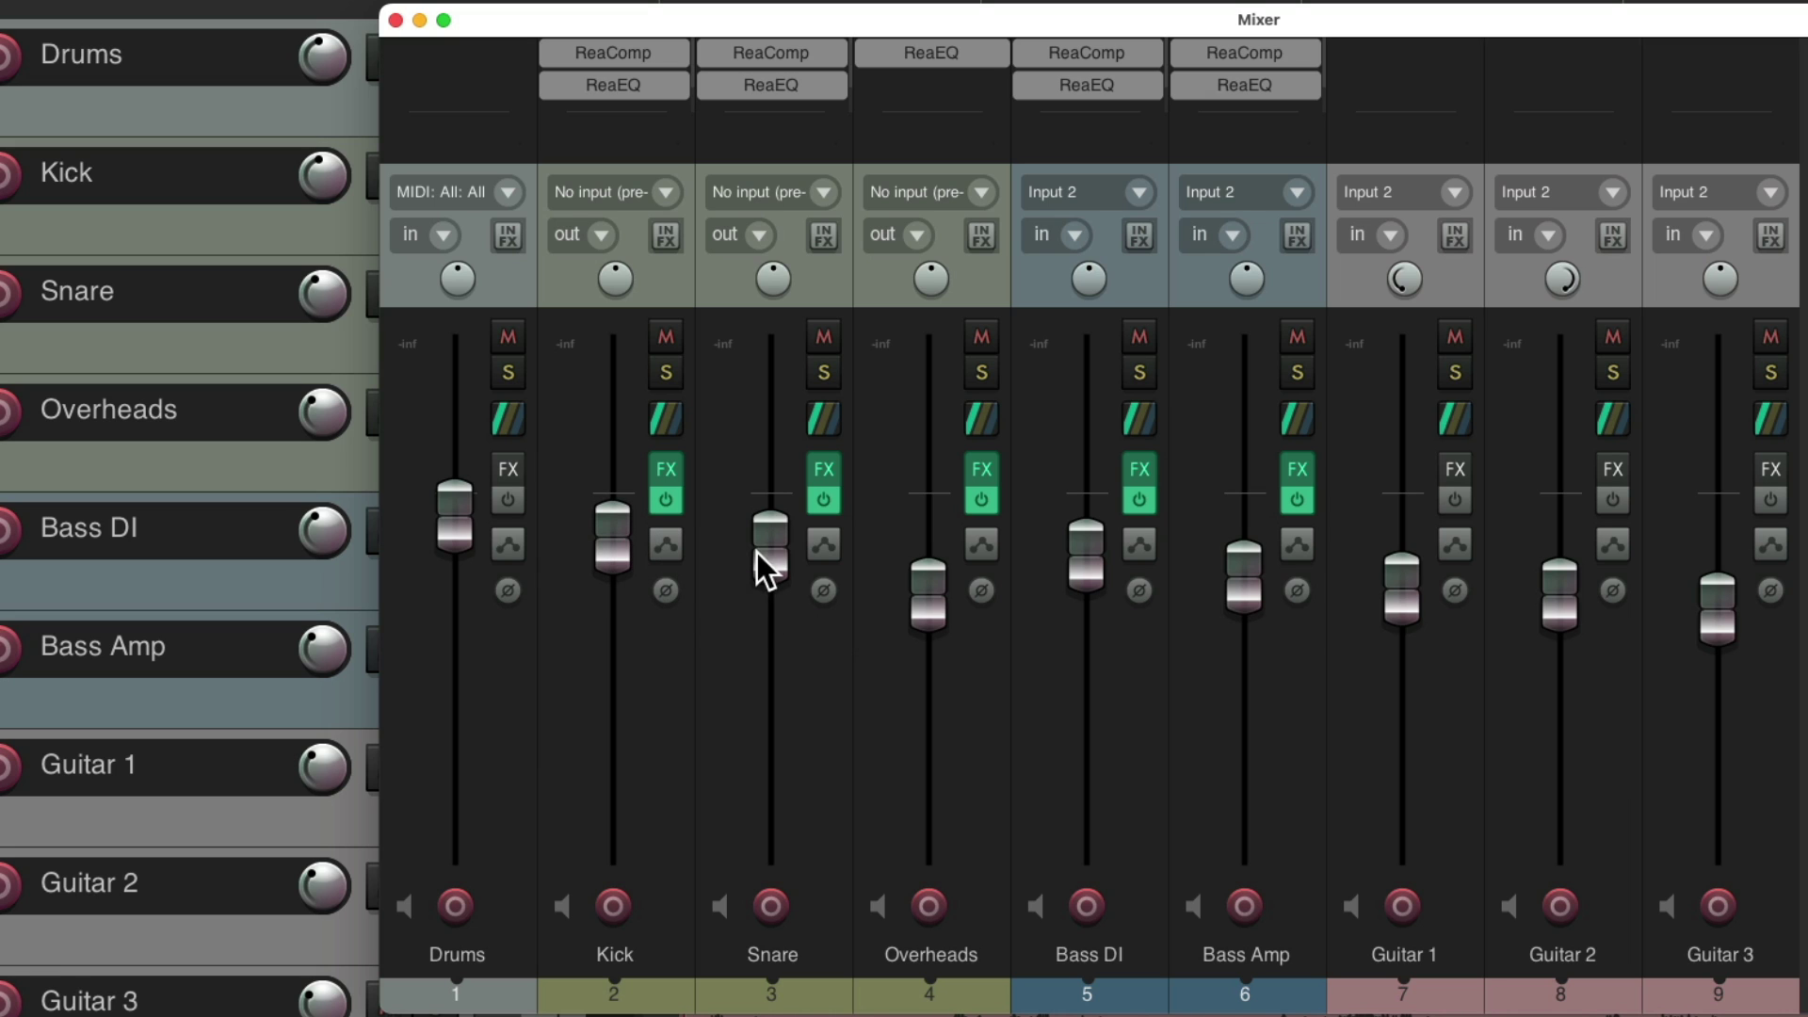
drag(938, 595, 932, 572)
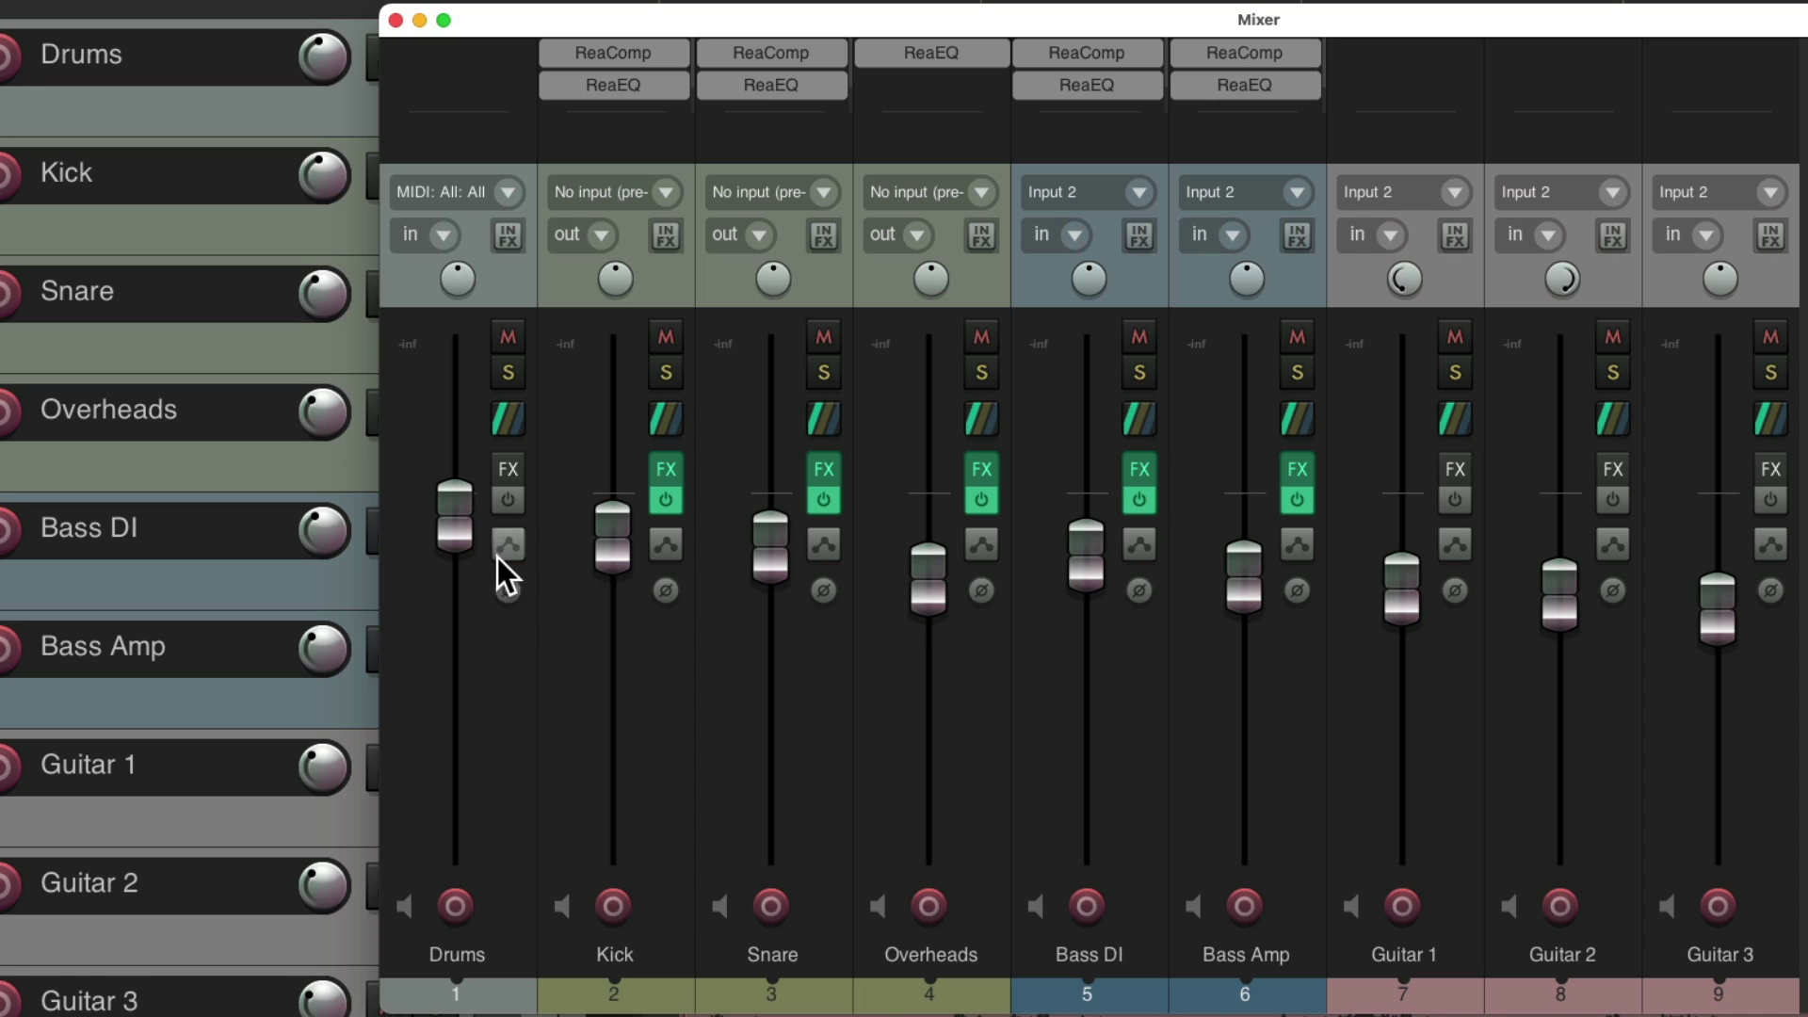
mouse_move(465, 525)
mouse_down()
mouse_move(471, 563)
mouse_move(470, 506)
mouse_up()
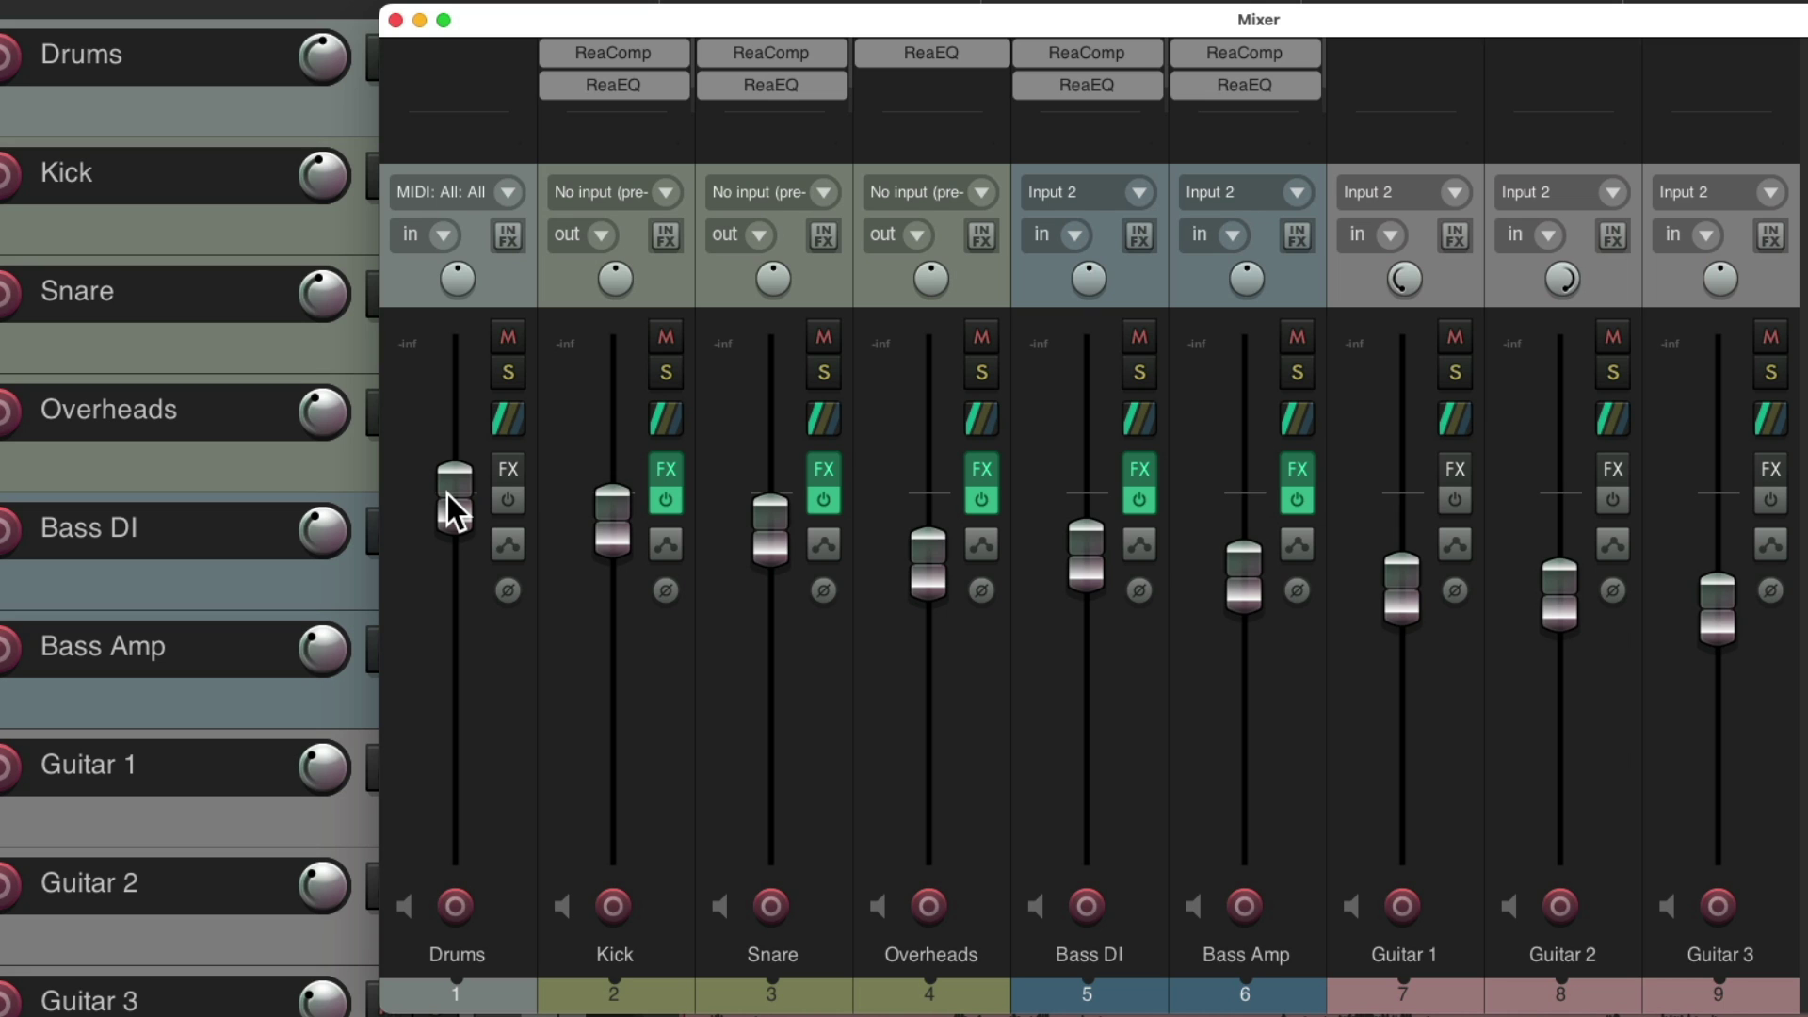
Shift-drag the Drums fader alone, bypassing the group, then reset it to 0 dB
mouse_move(448, 494)
mouse_down()
mouse_move(454, 528)
mouse_move(453, 504)
mouse_up()
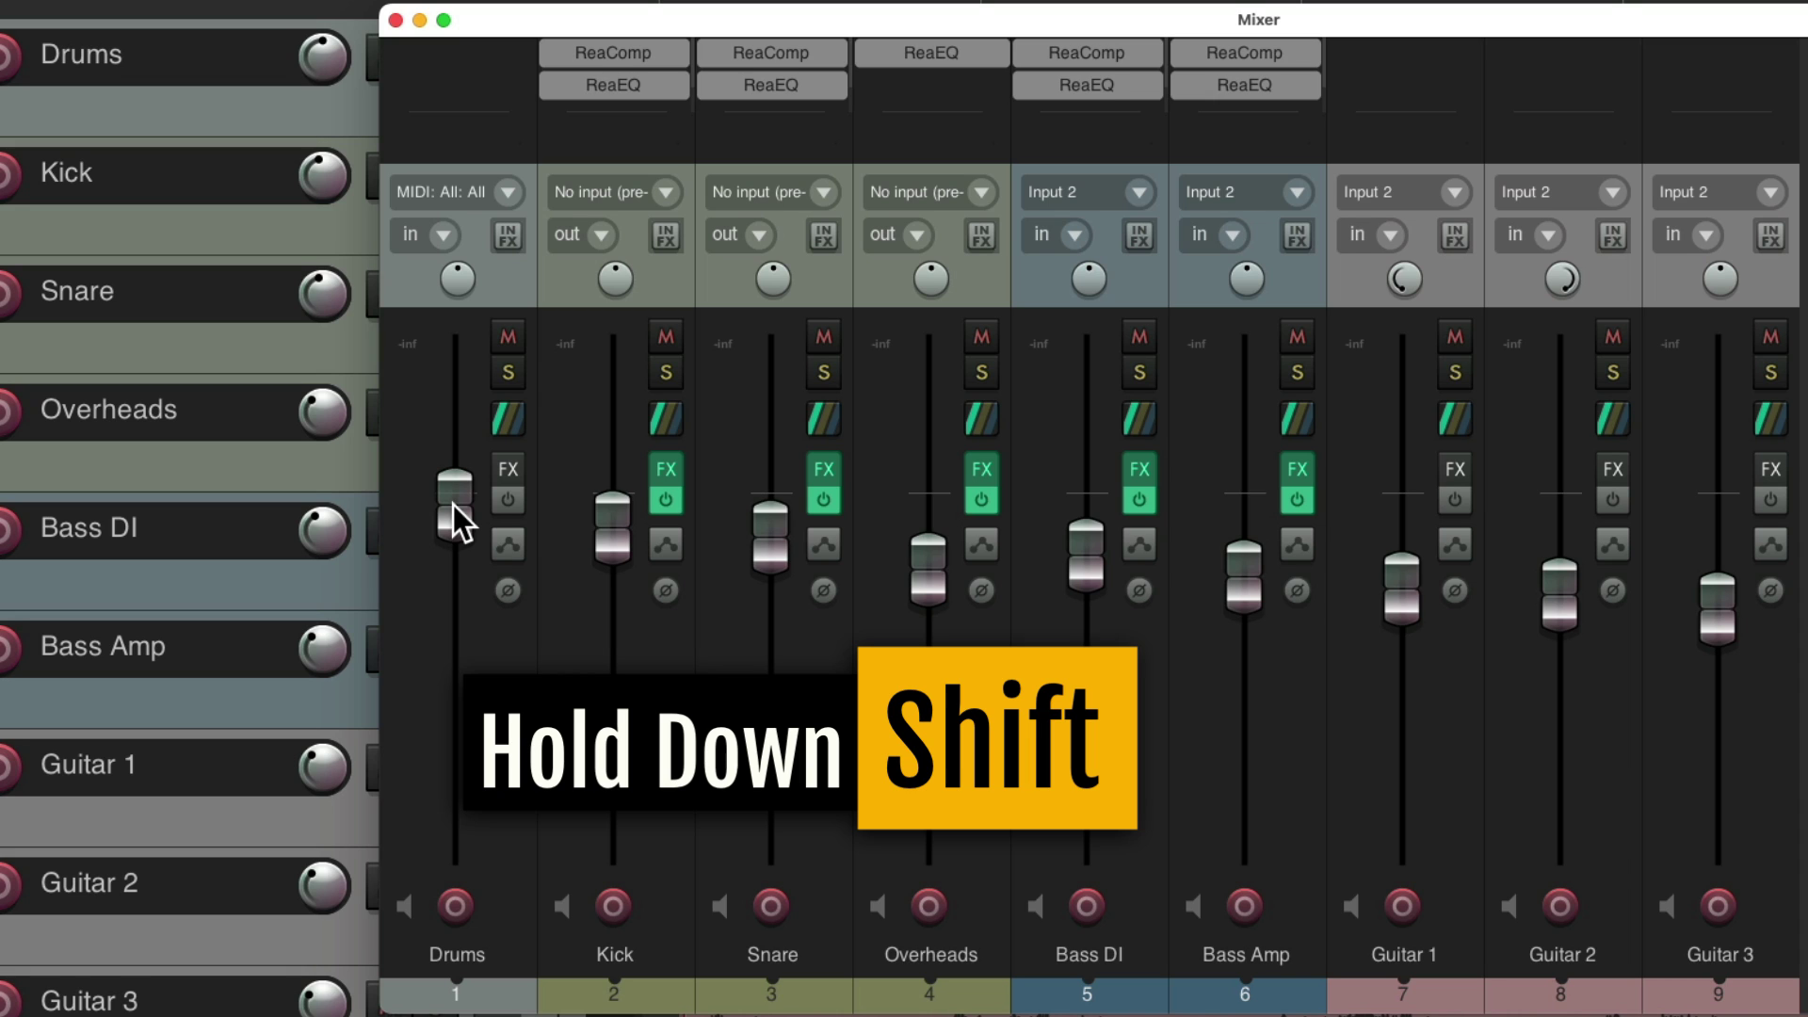
drag(454, 504, 458, 510)
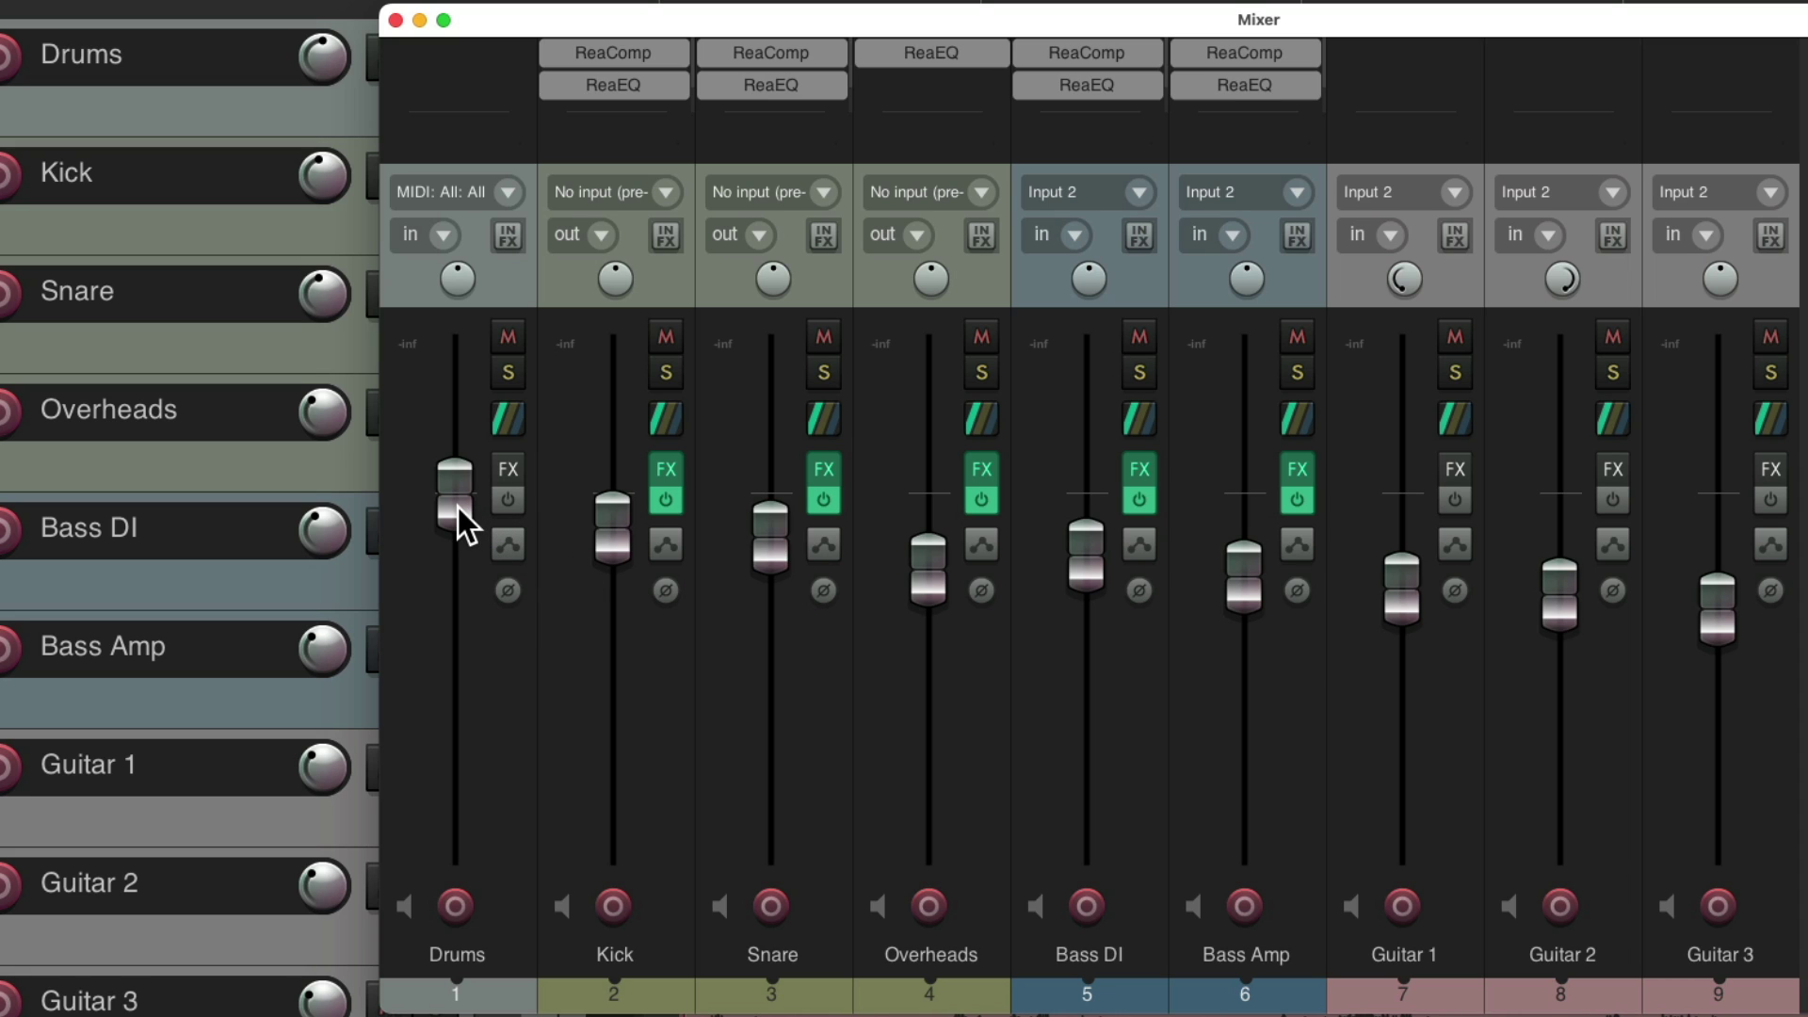
drag(457, 509, 464, 621)
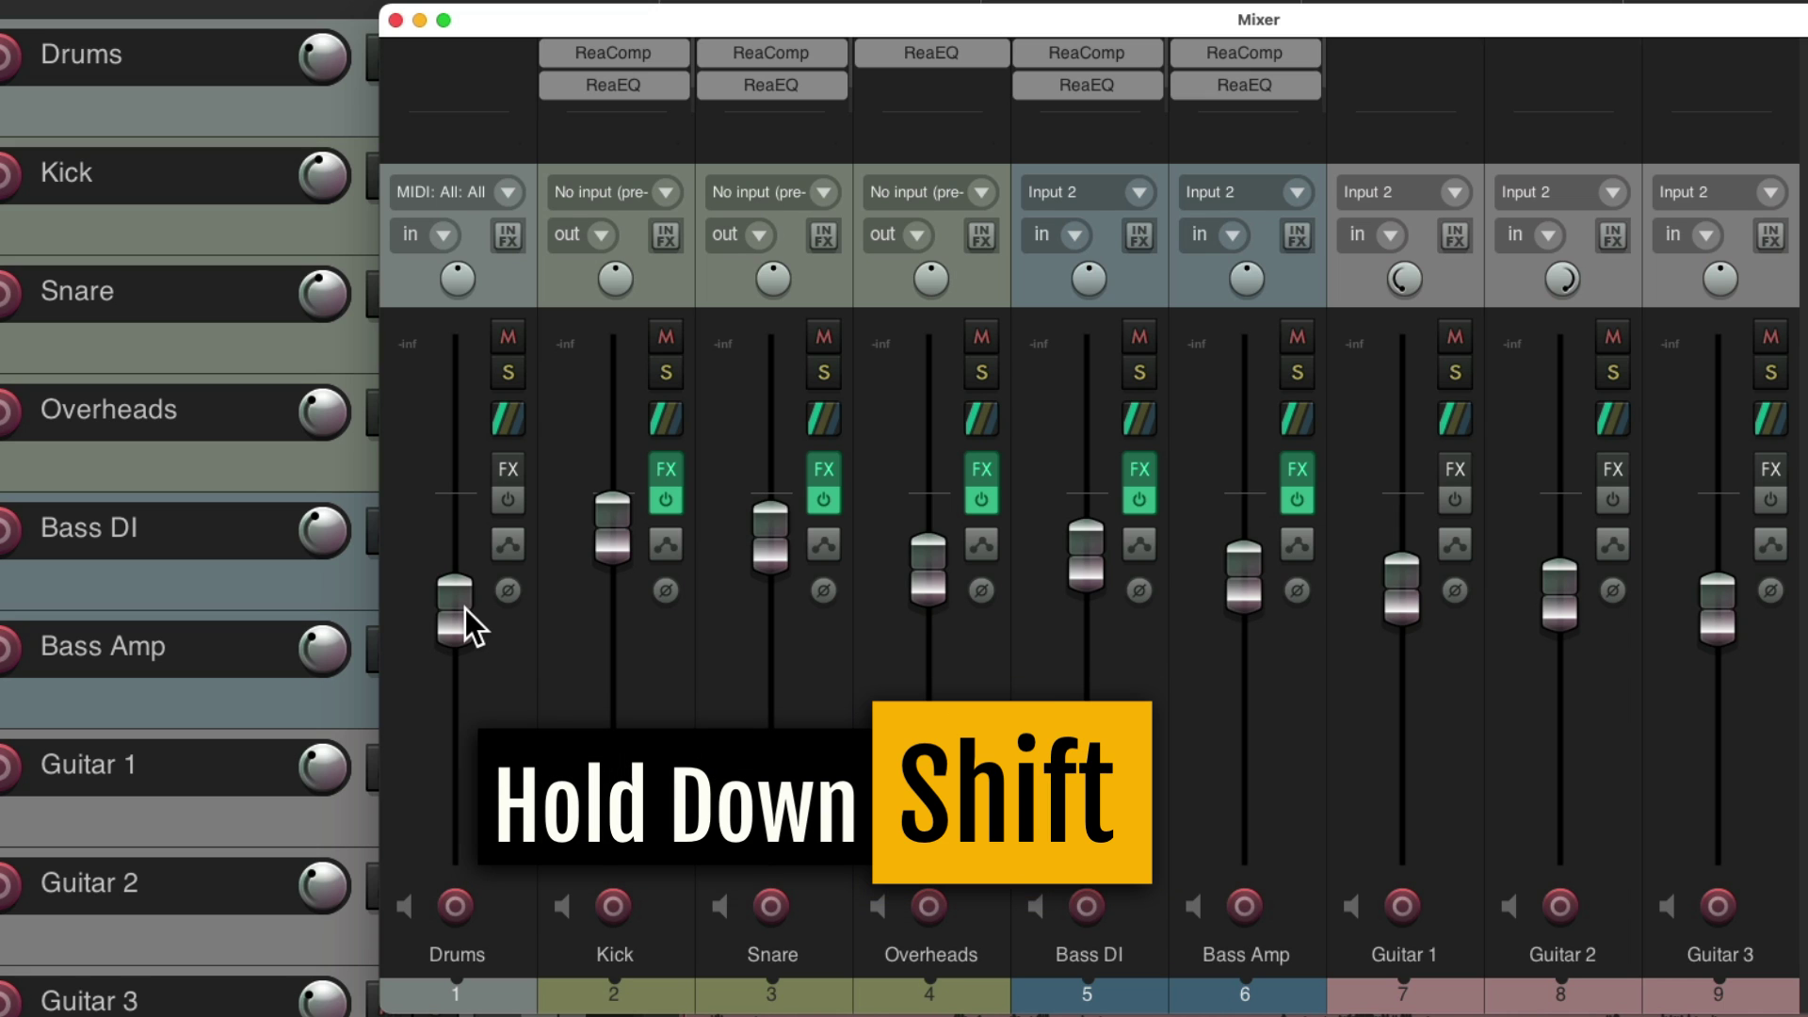
double_click(464, 609)
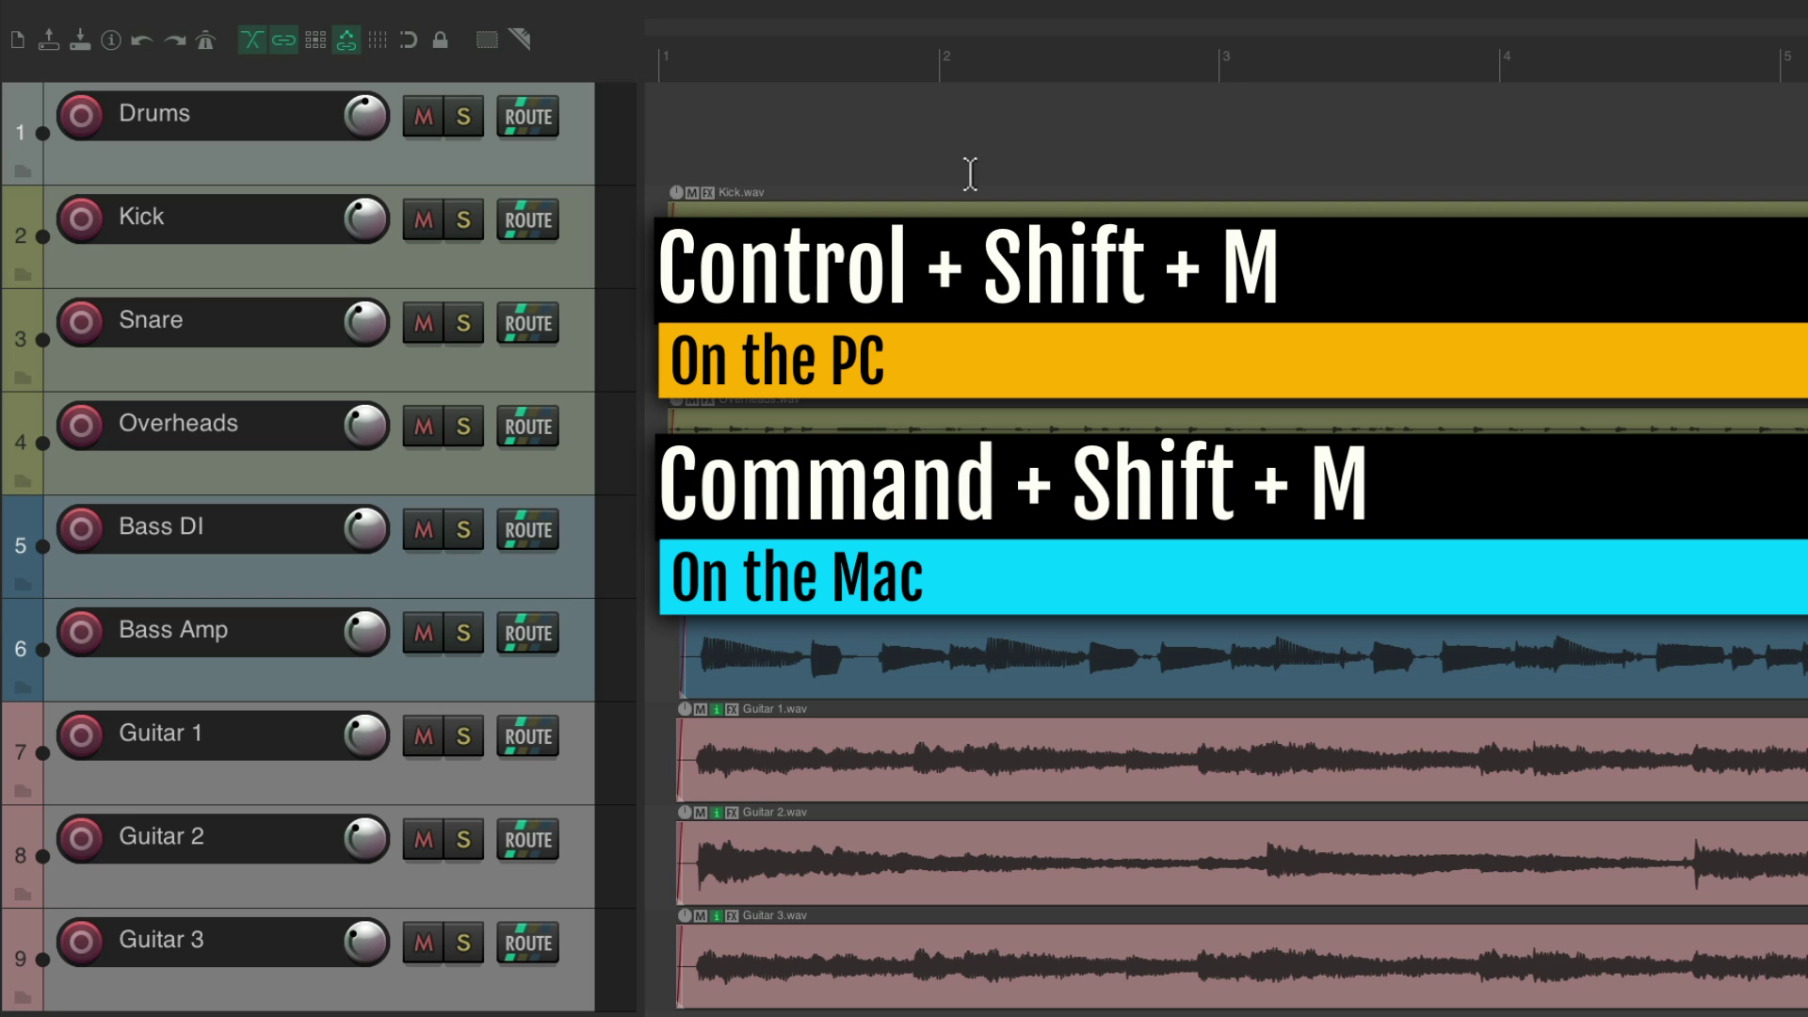
Untick Drums' TCP visibility in Track Manager to hide it from the arrange view
key(super+shift+m)
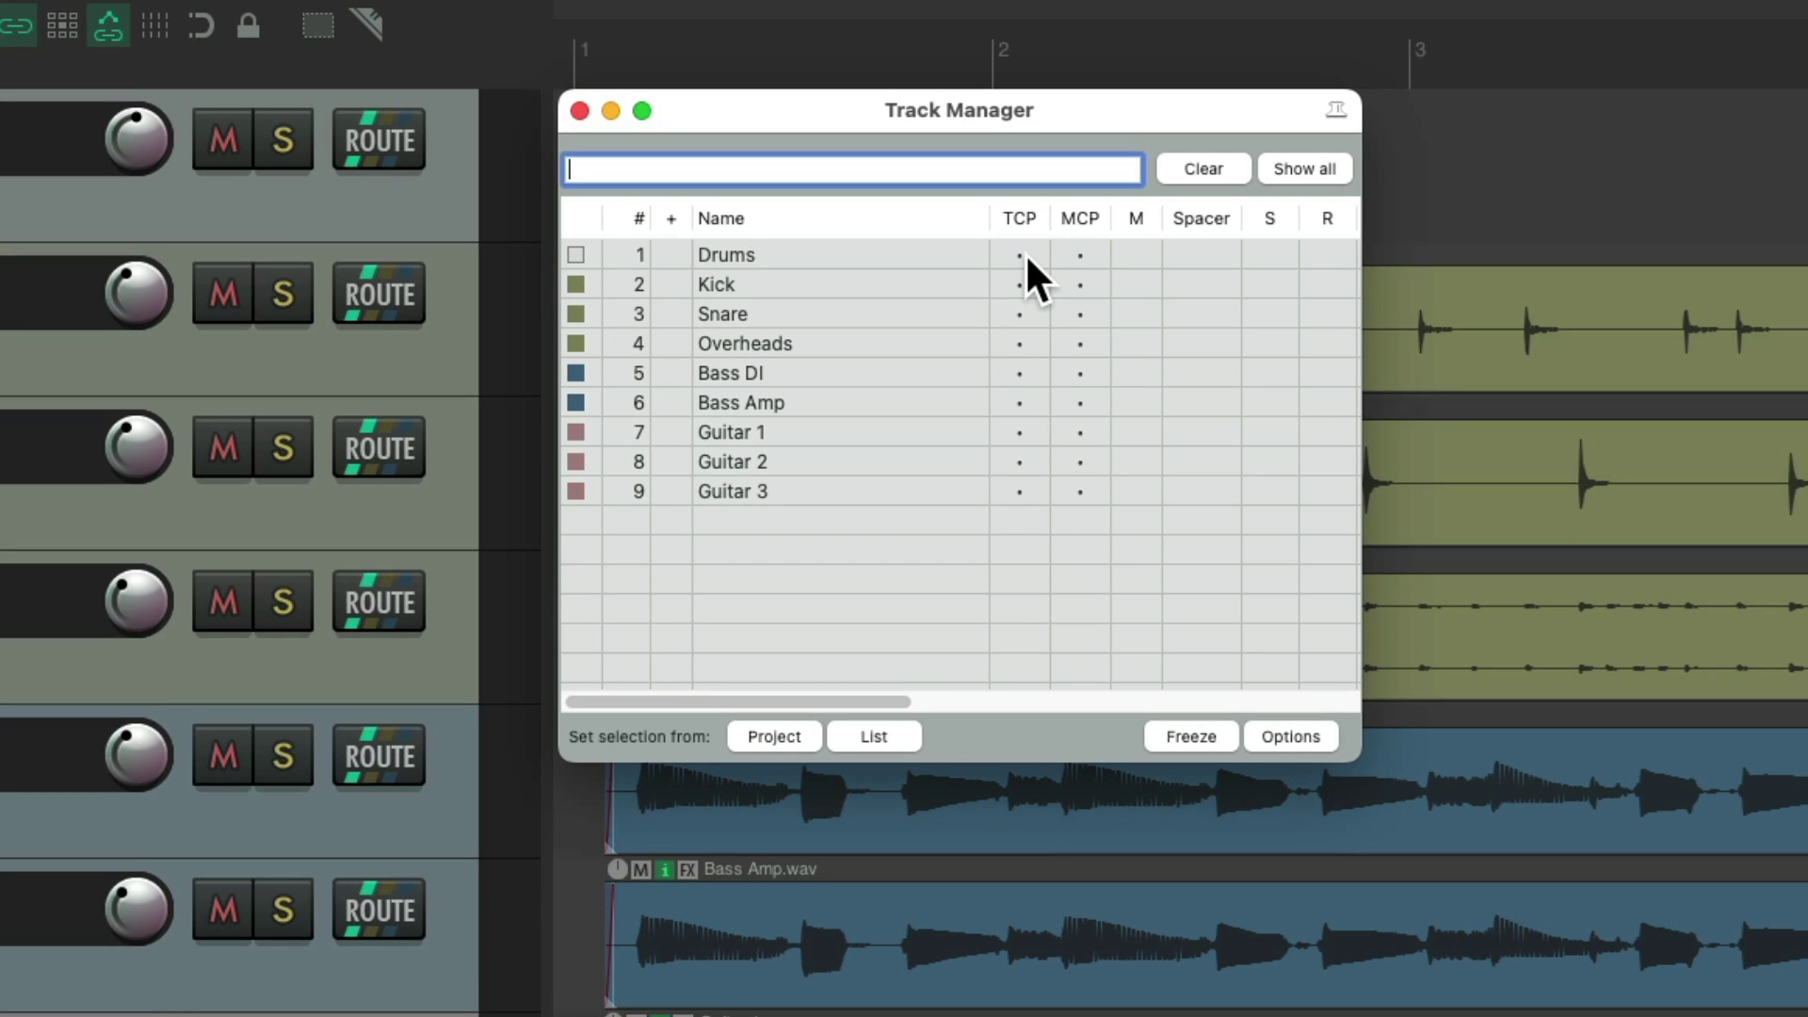
click(1022, 254)
key(super+shift+m)
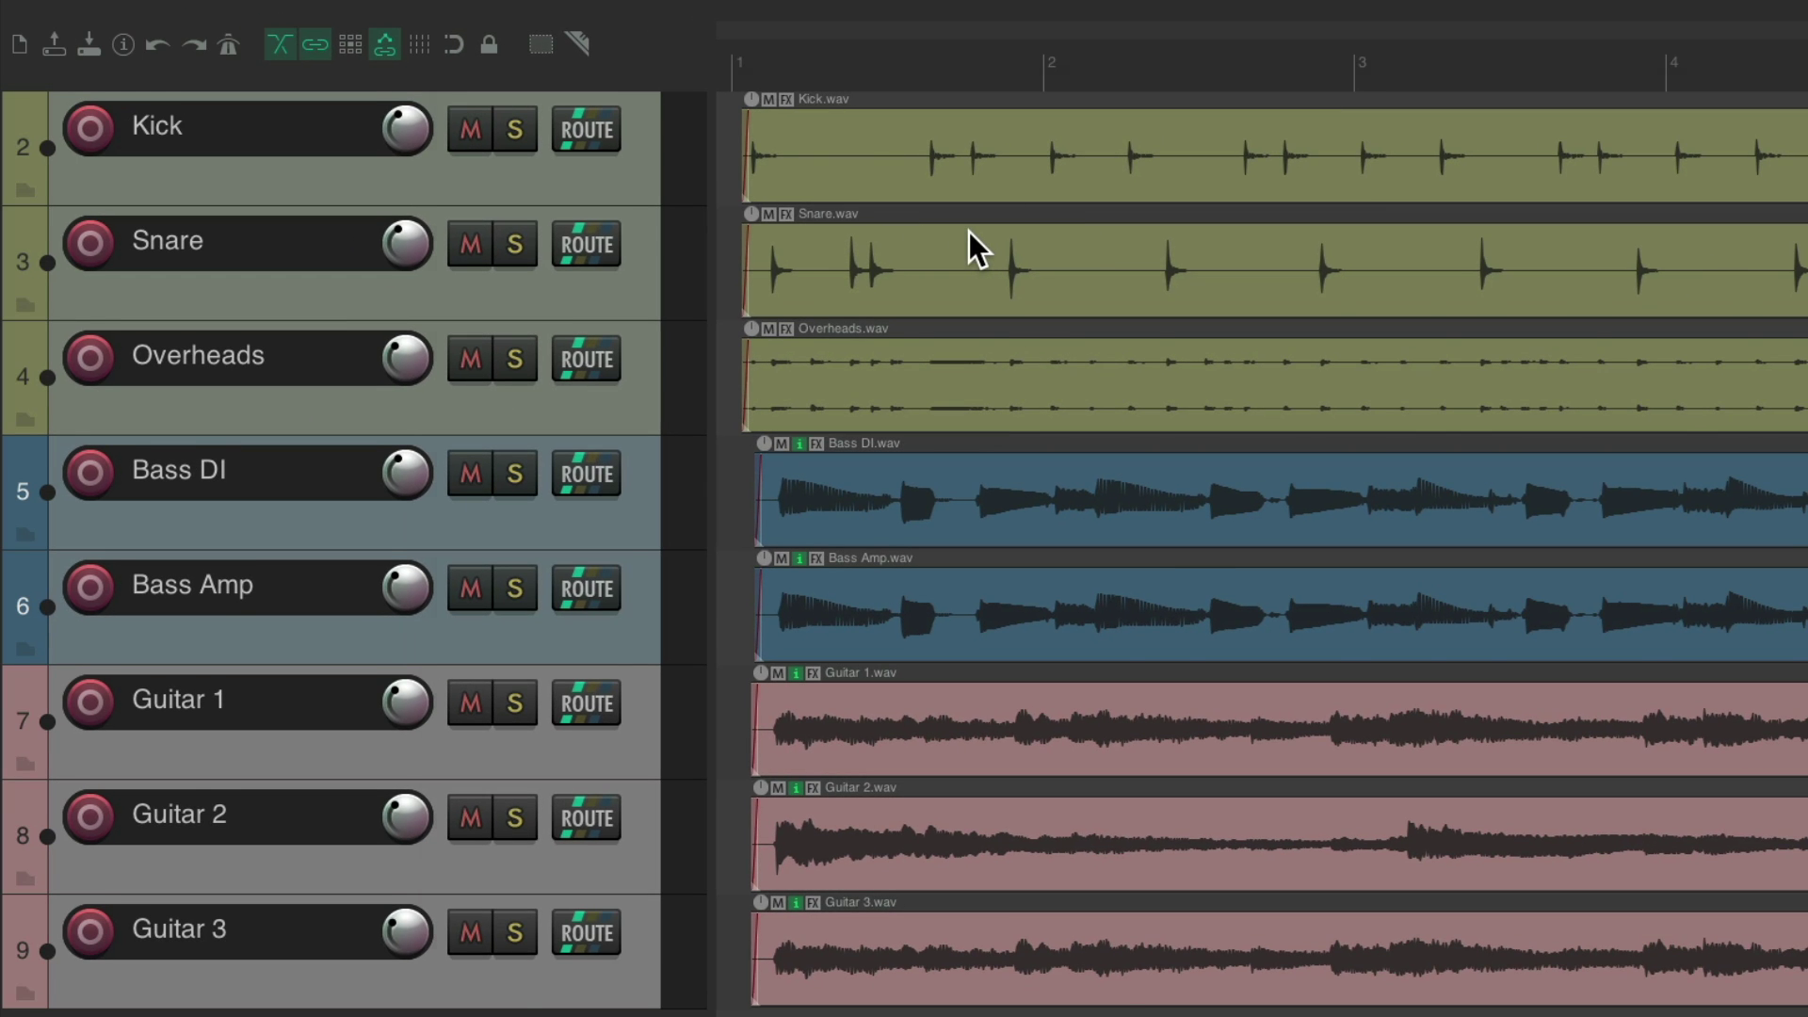
Confirm in the Mixer that Drums still leads the drum faders, then add a track after Overheads
key(super+m)
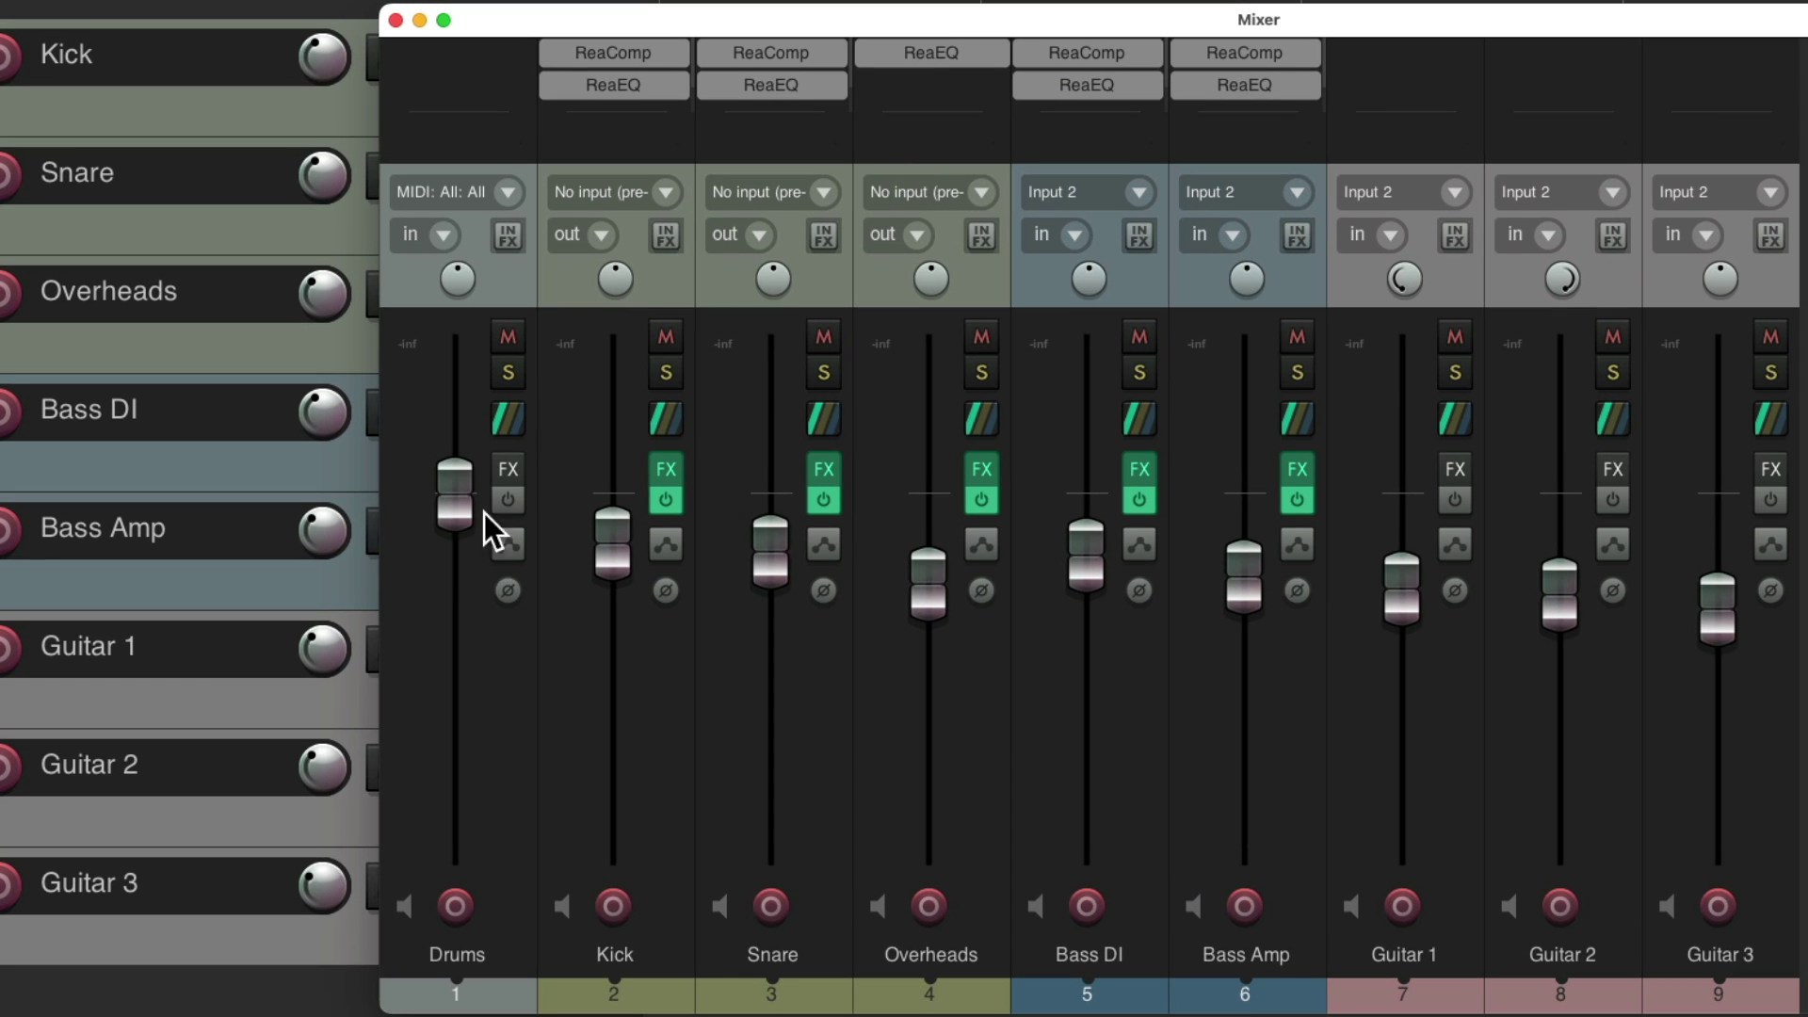
drag(468, 545, 449, 490)
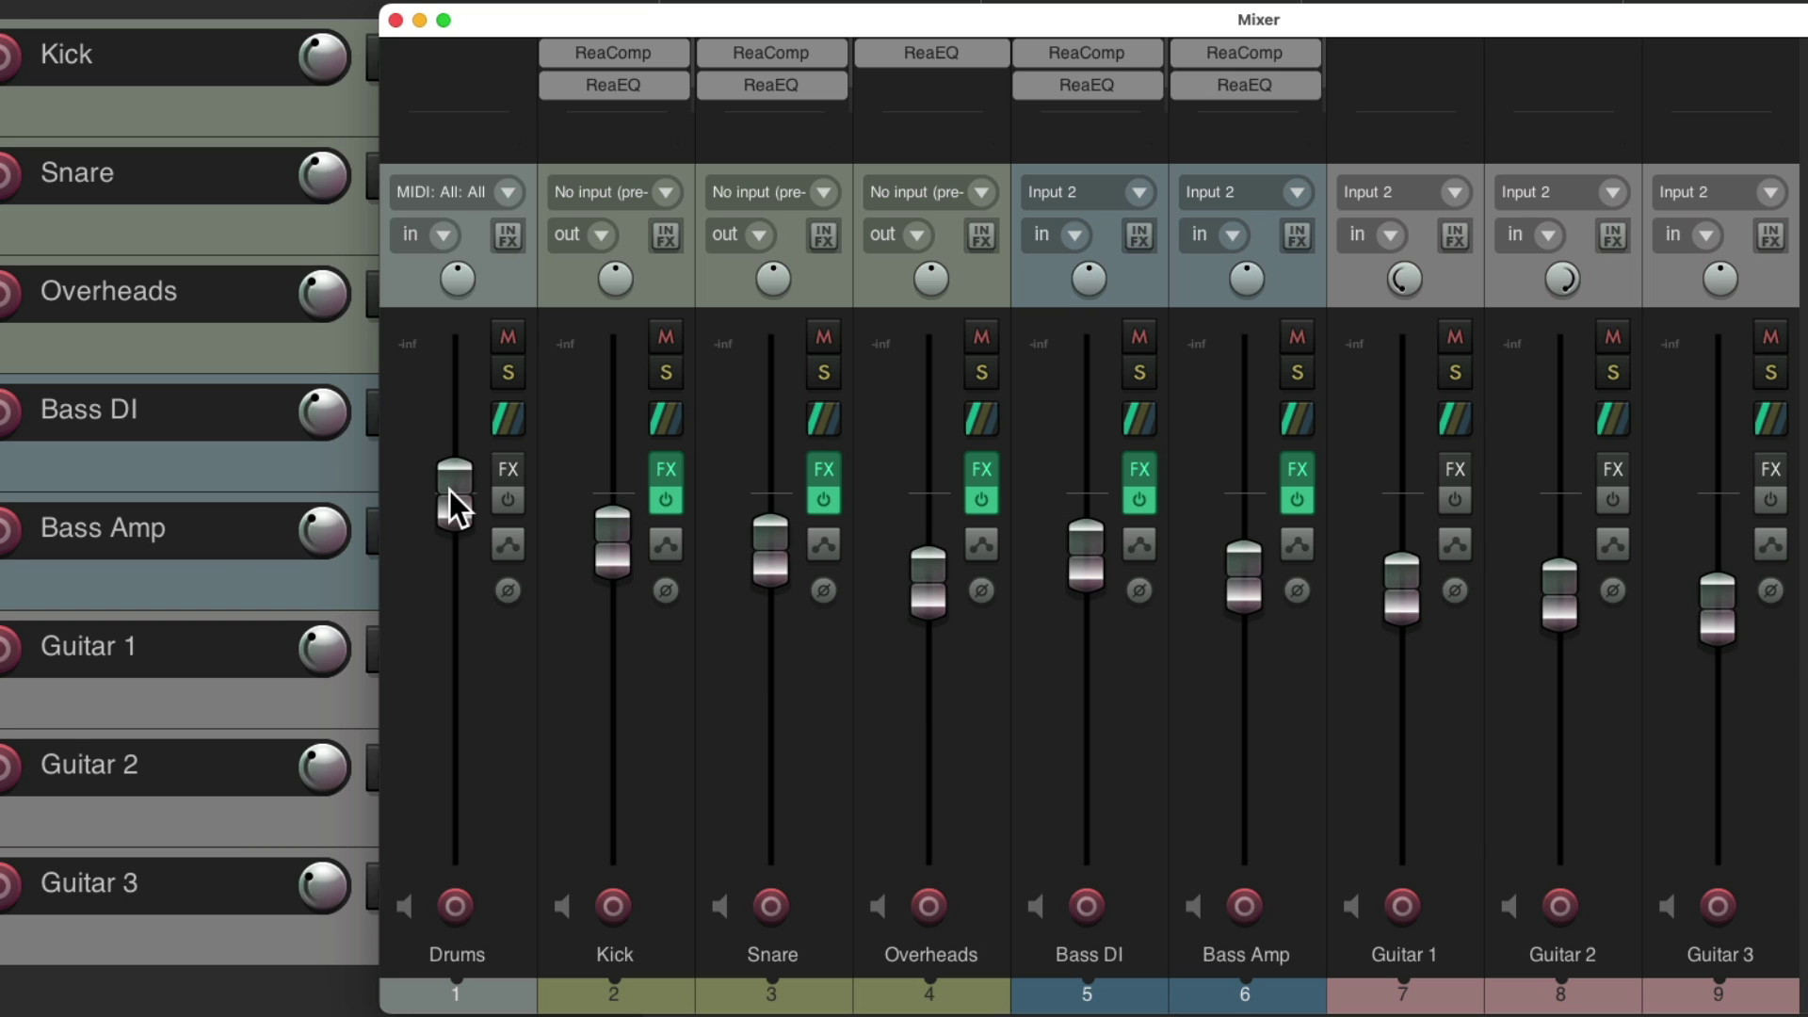
key(super+m)
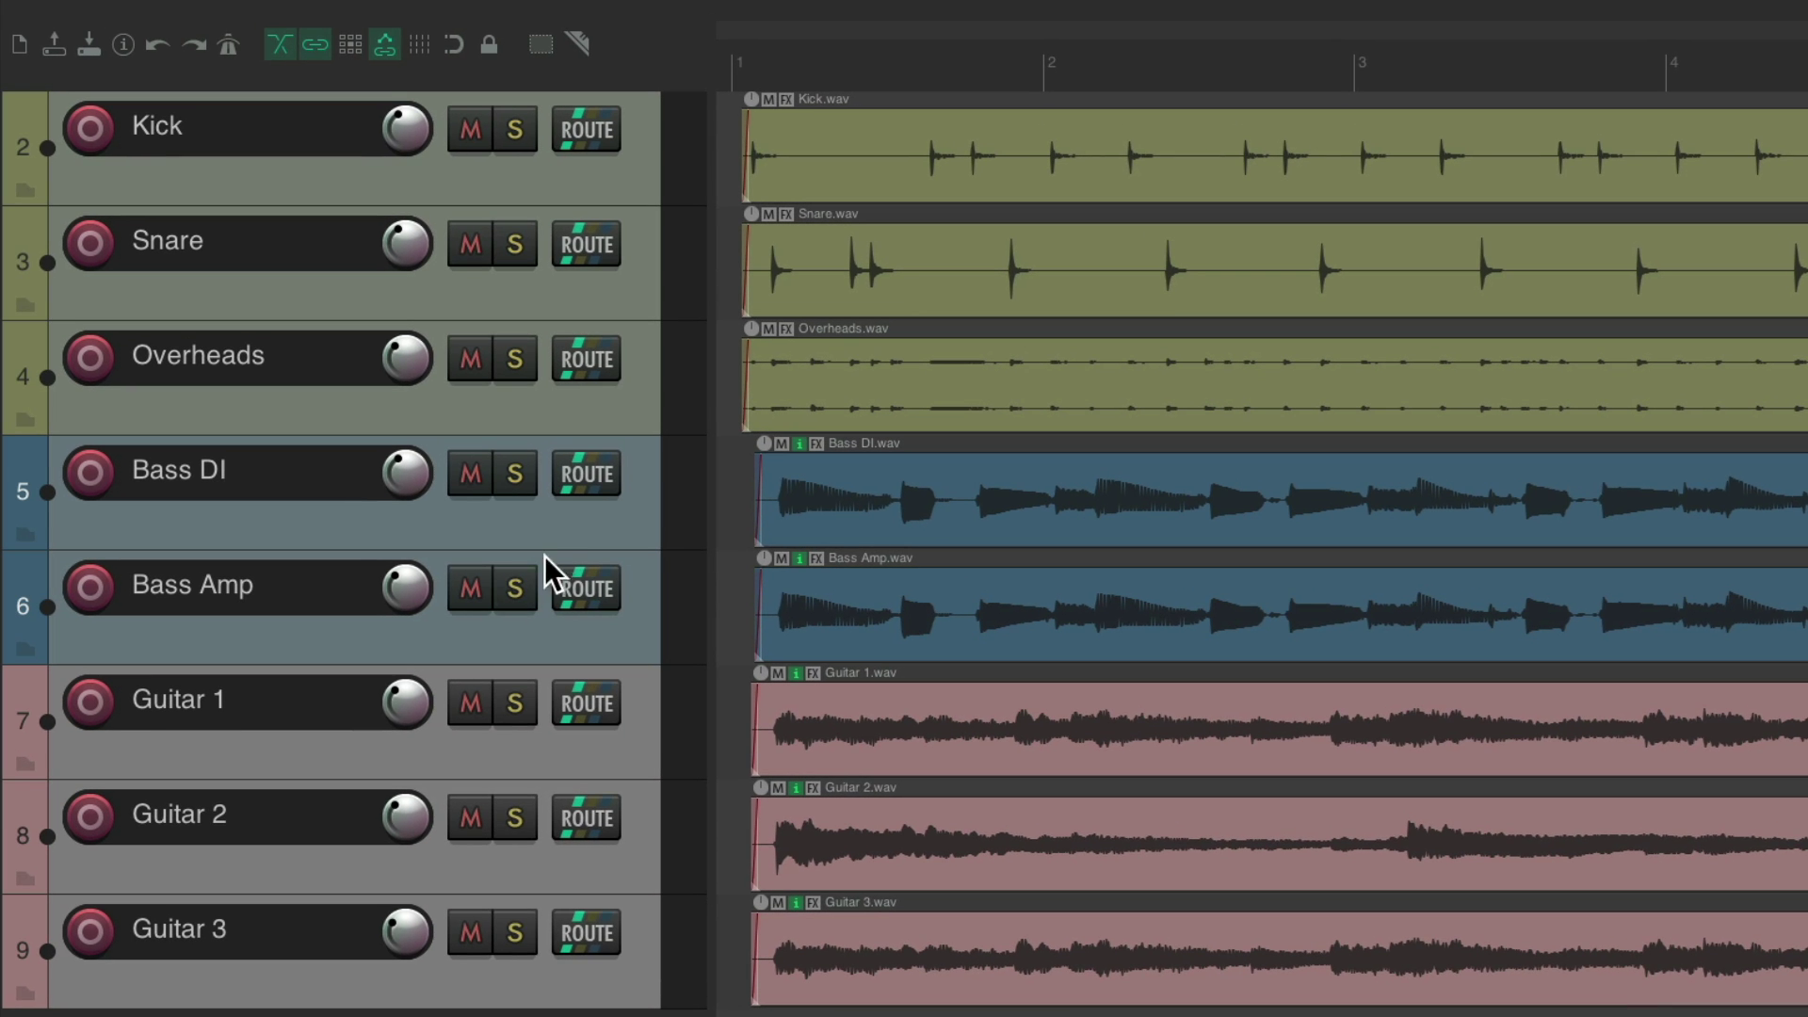
key(super+t)
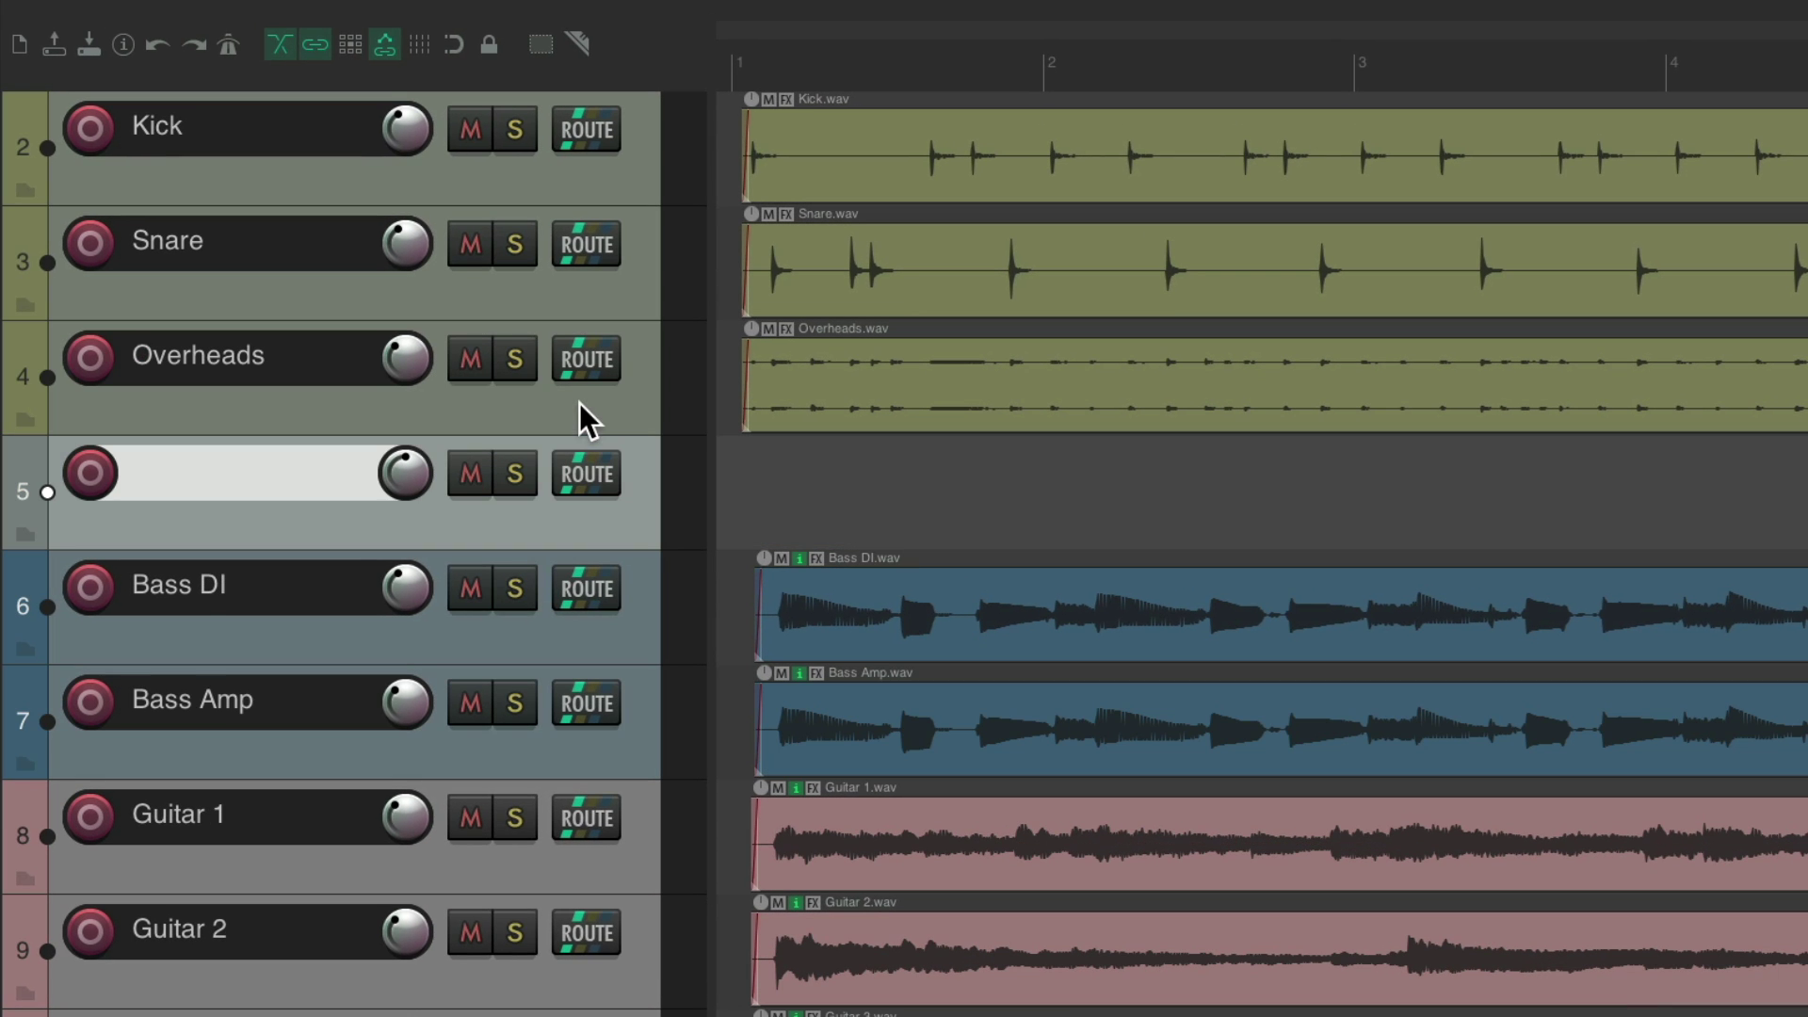
Name the new track Bass and make it lead all parameters of Group 2
click(279, 482)
text(Bass)
key(shift+g)
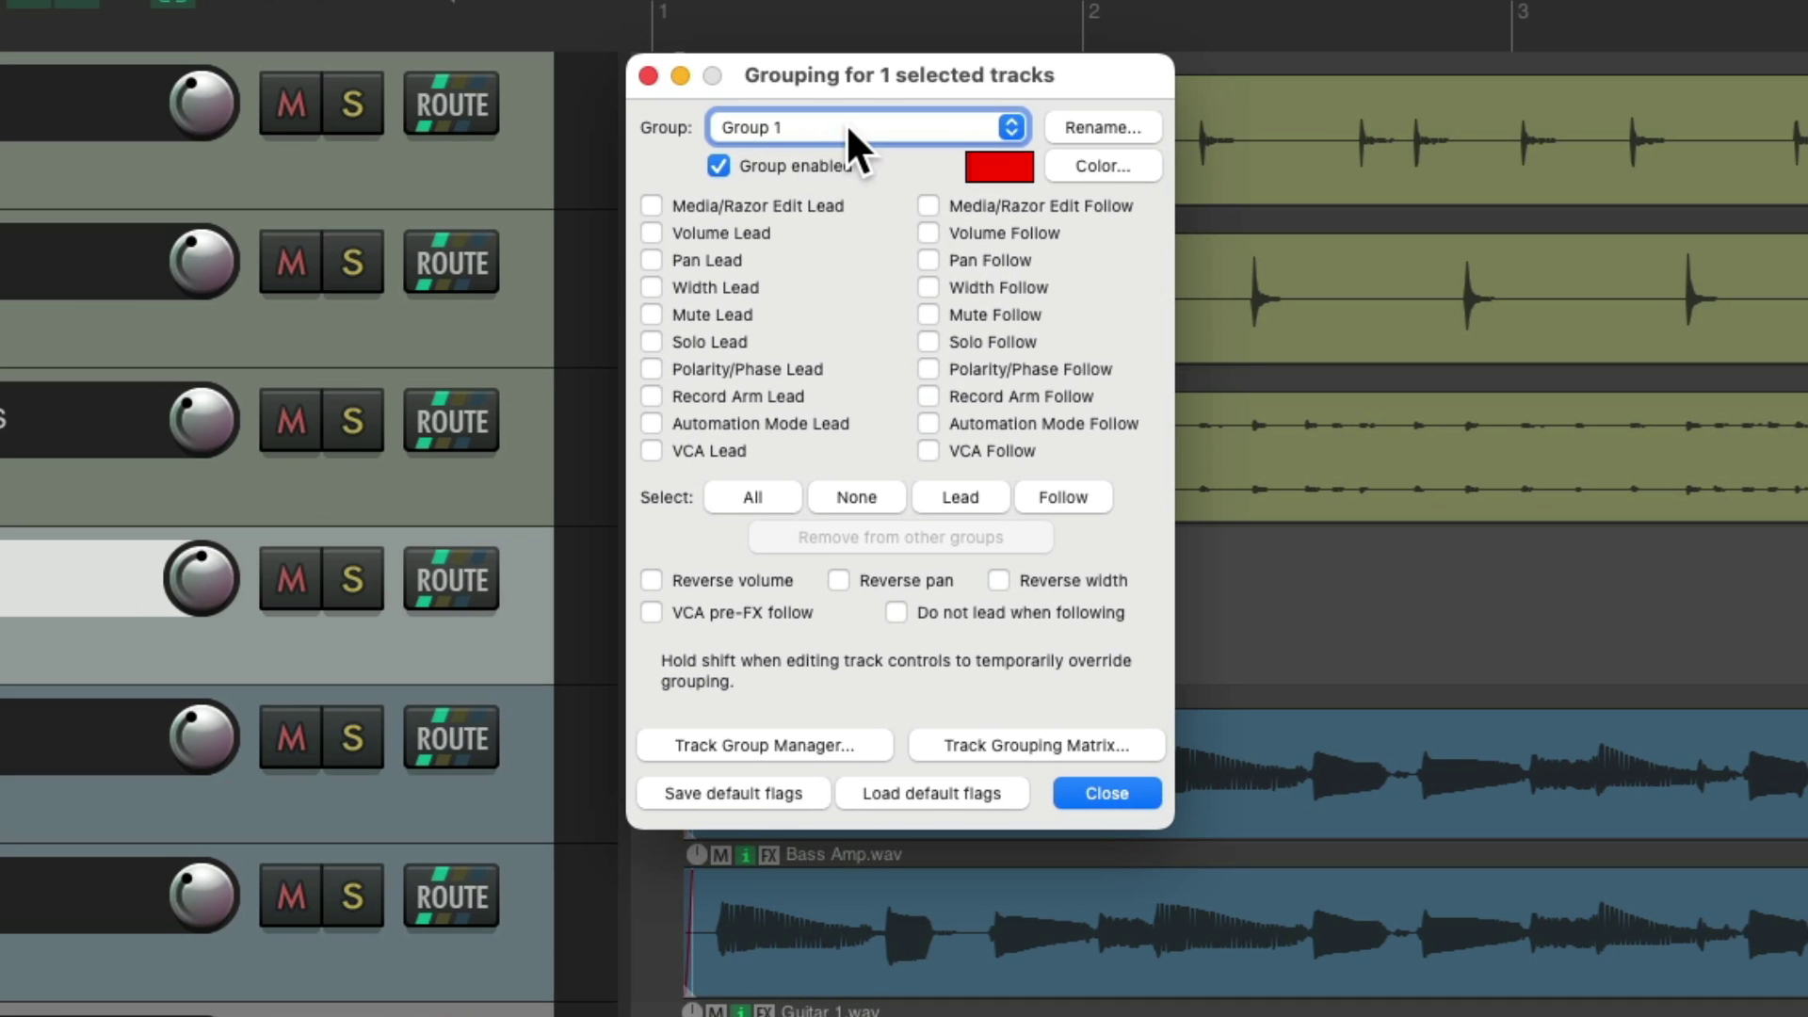
click(846, 123)
click(859, 155)
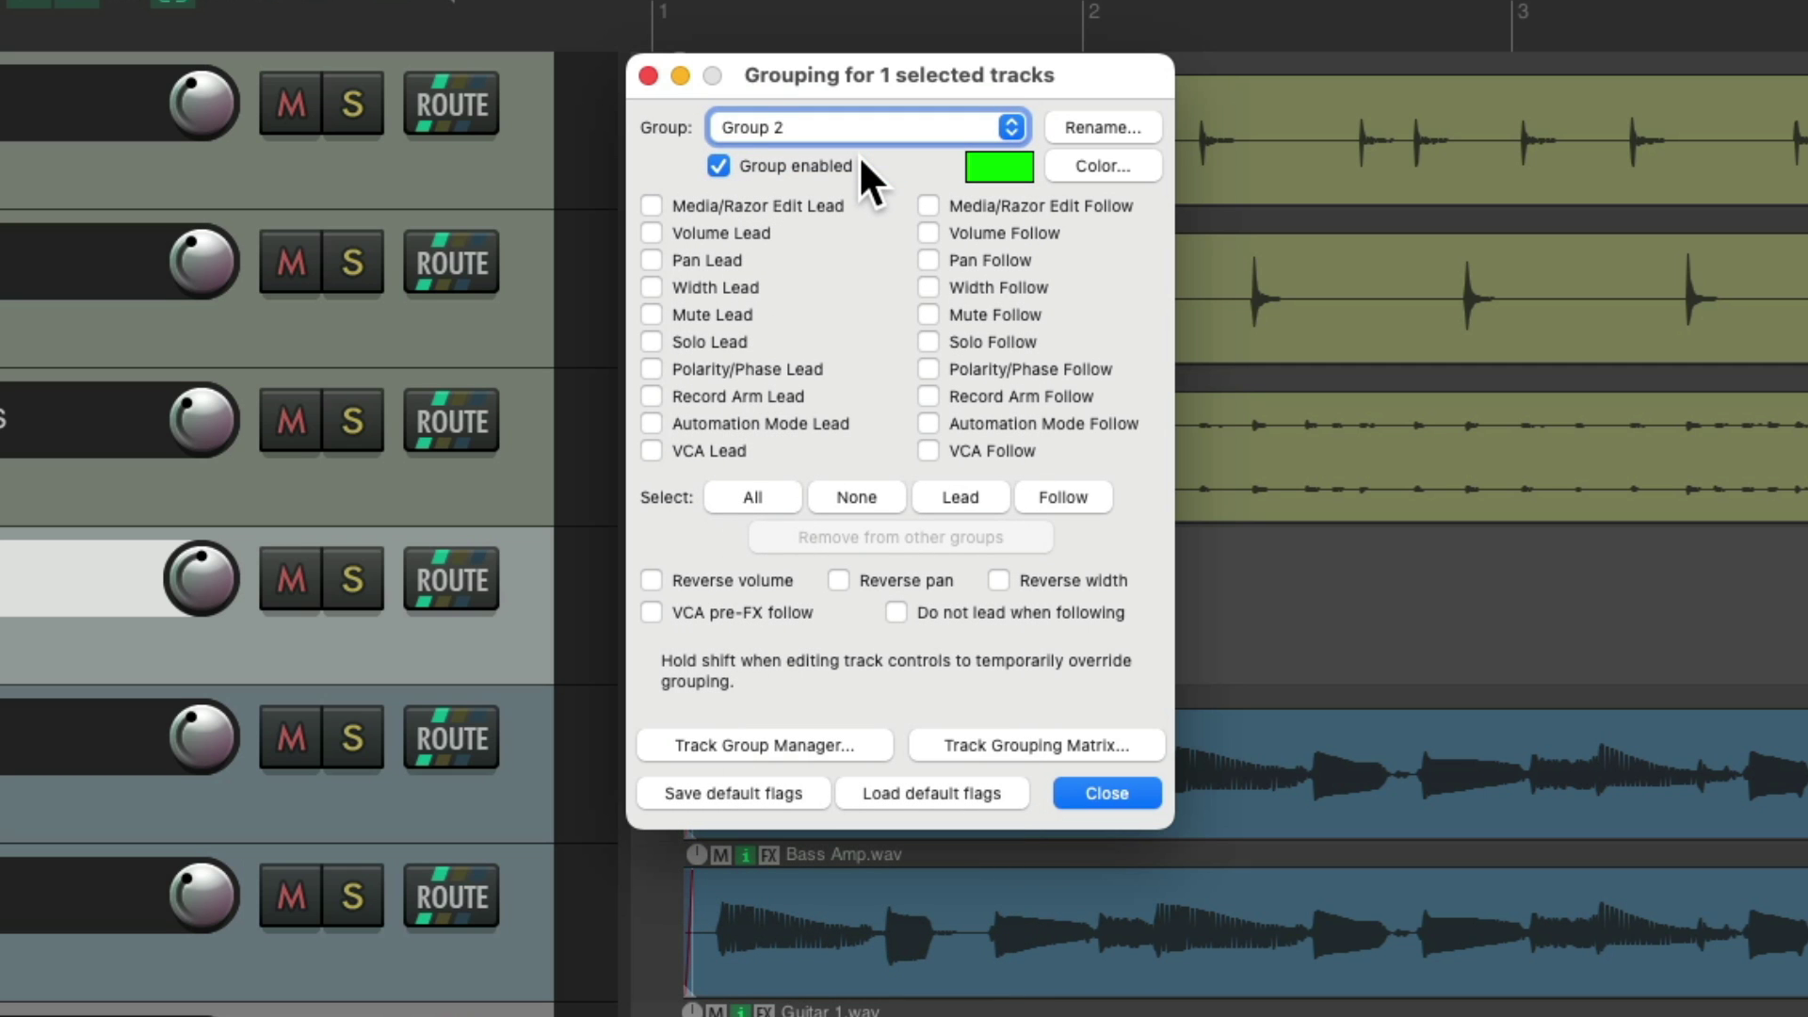
click(980, 488)
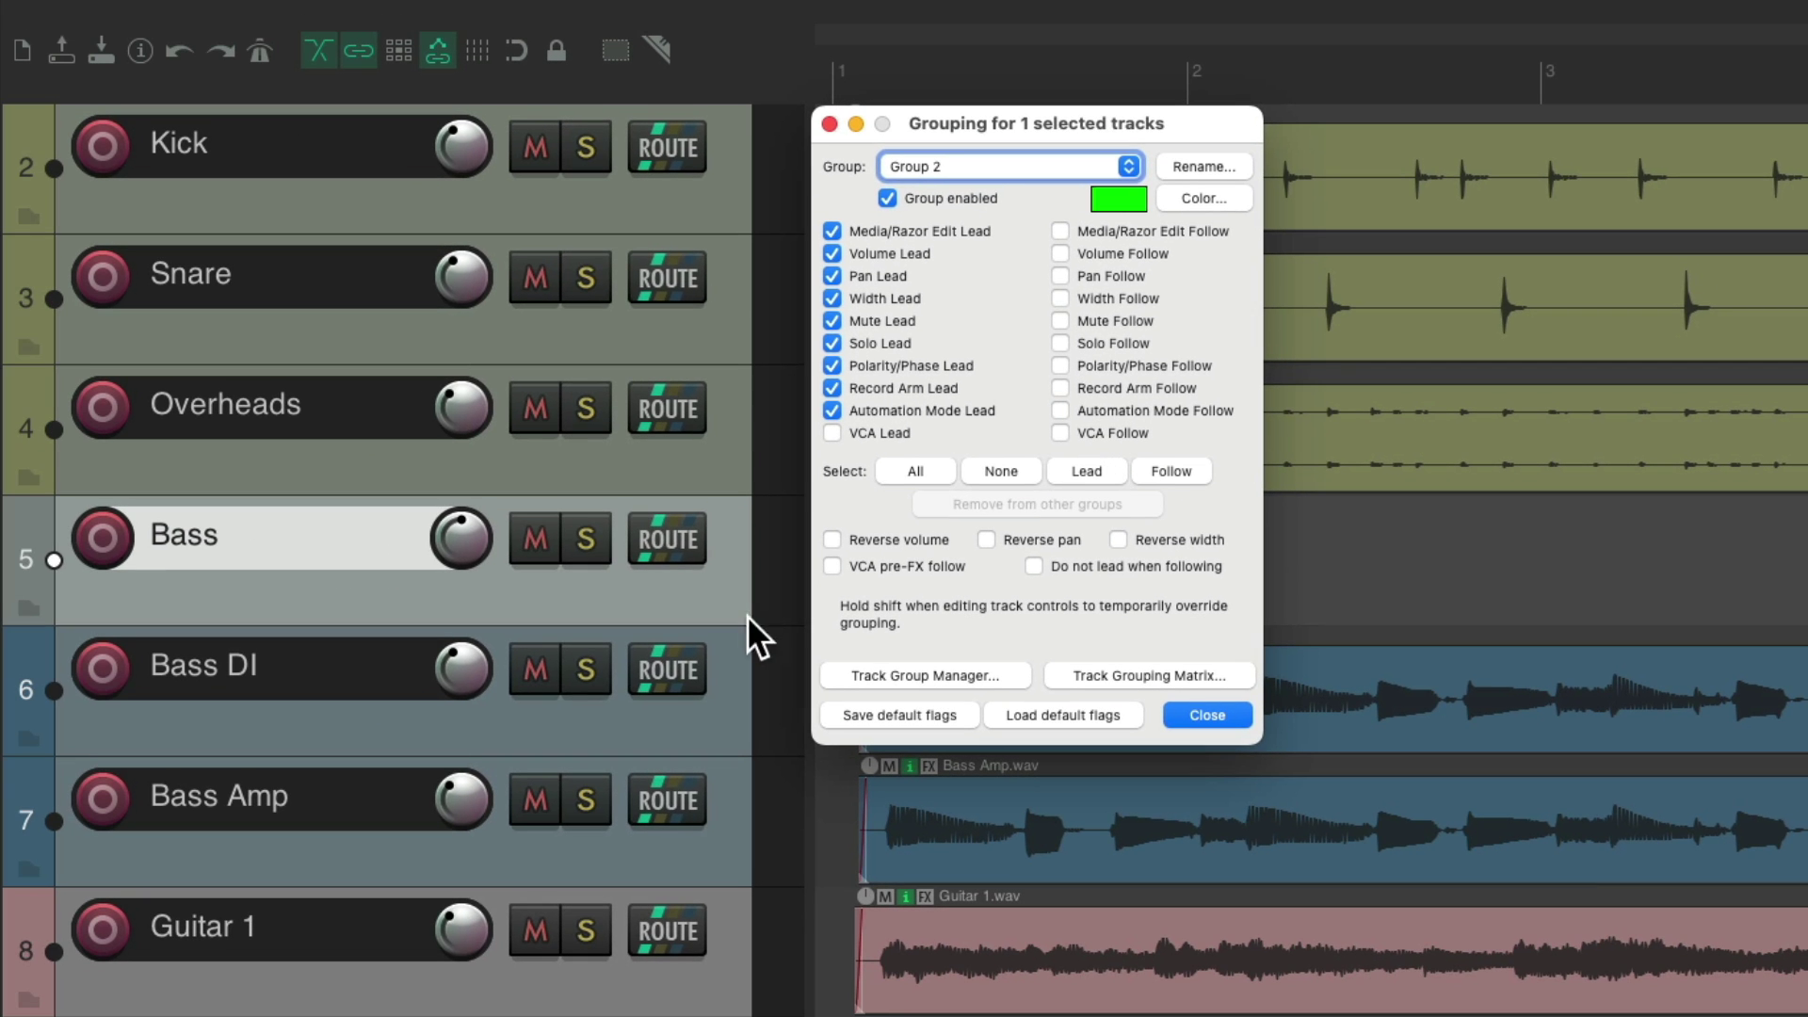
Set Bass DI and Bass Amp to follow Group 2
click(730, 651)
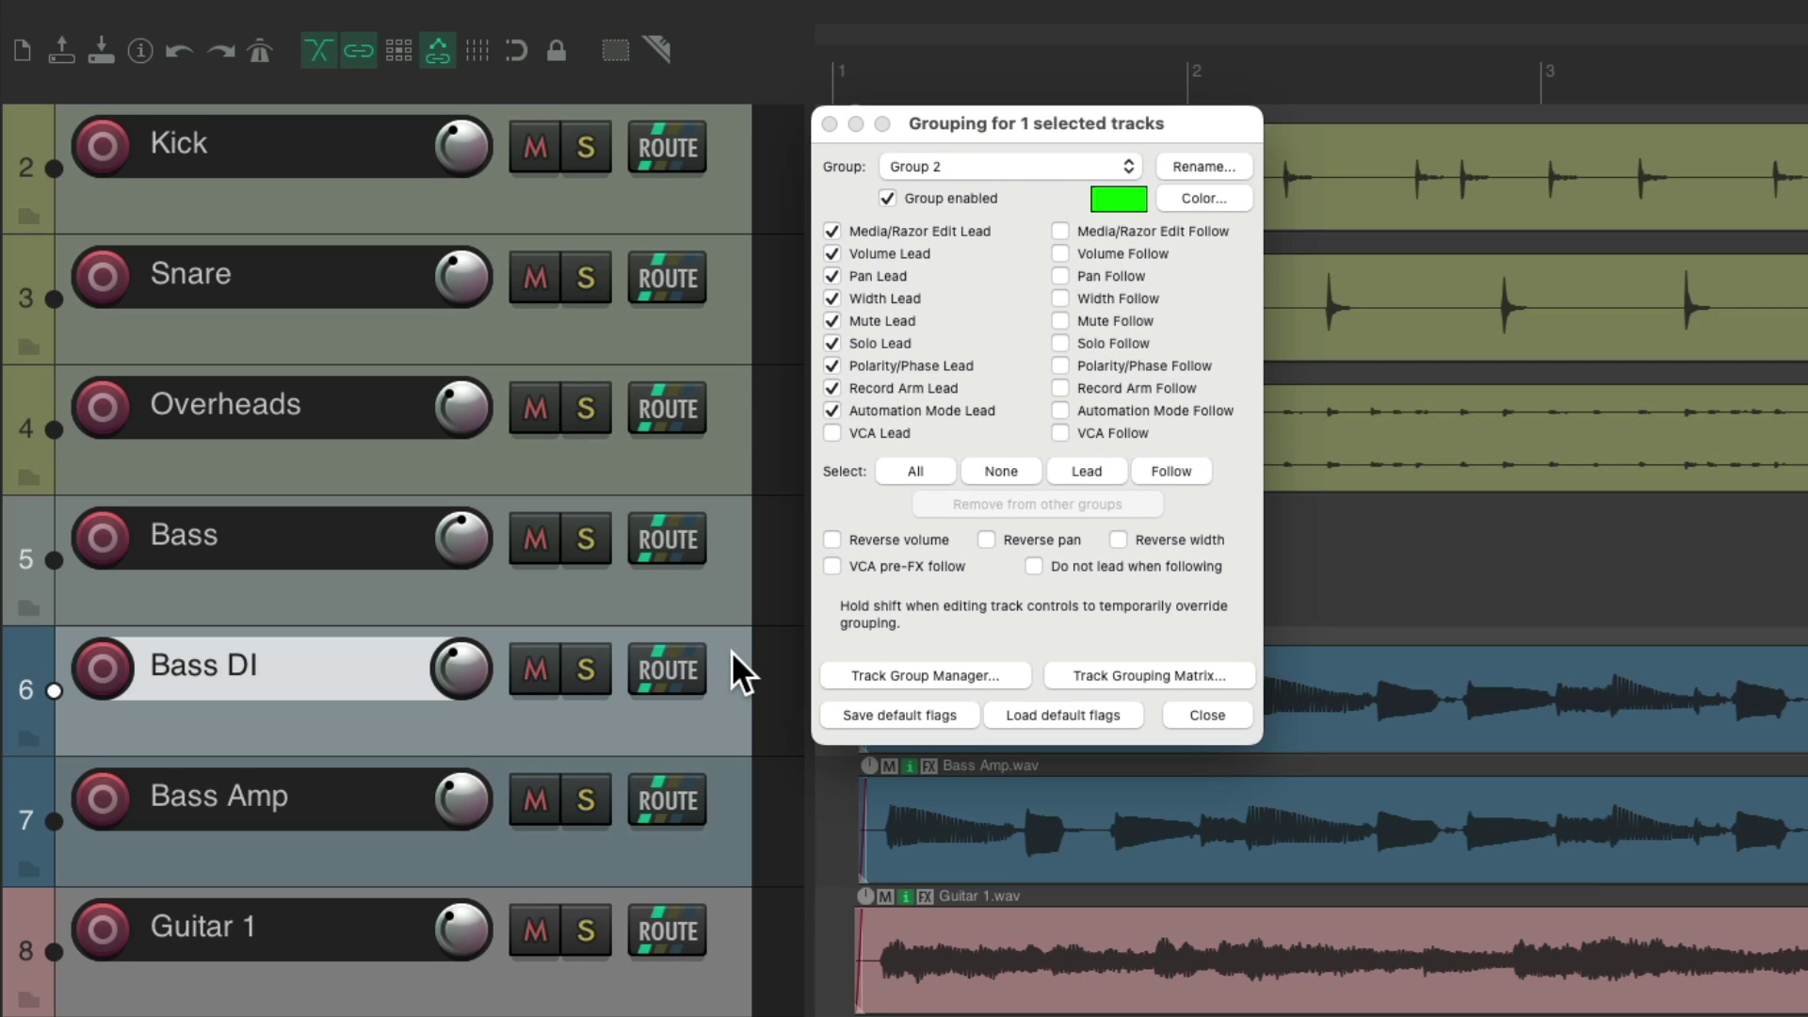
shift+click(722, 823)
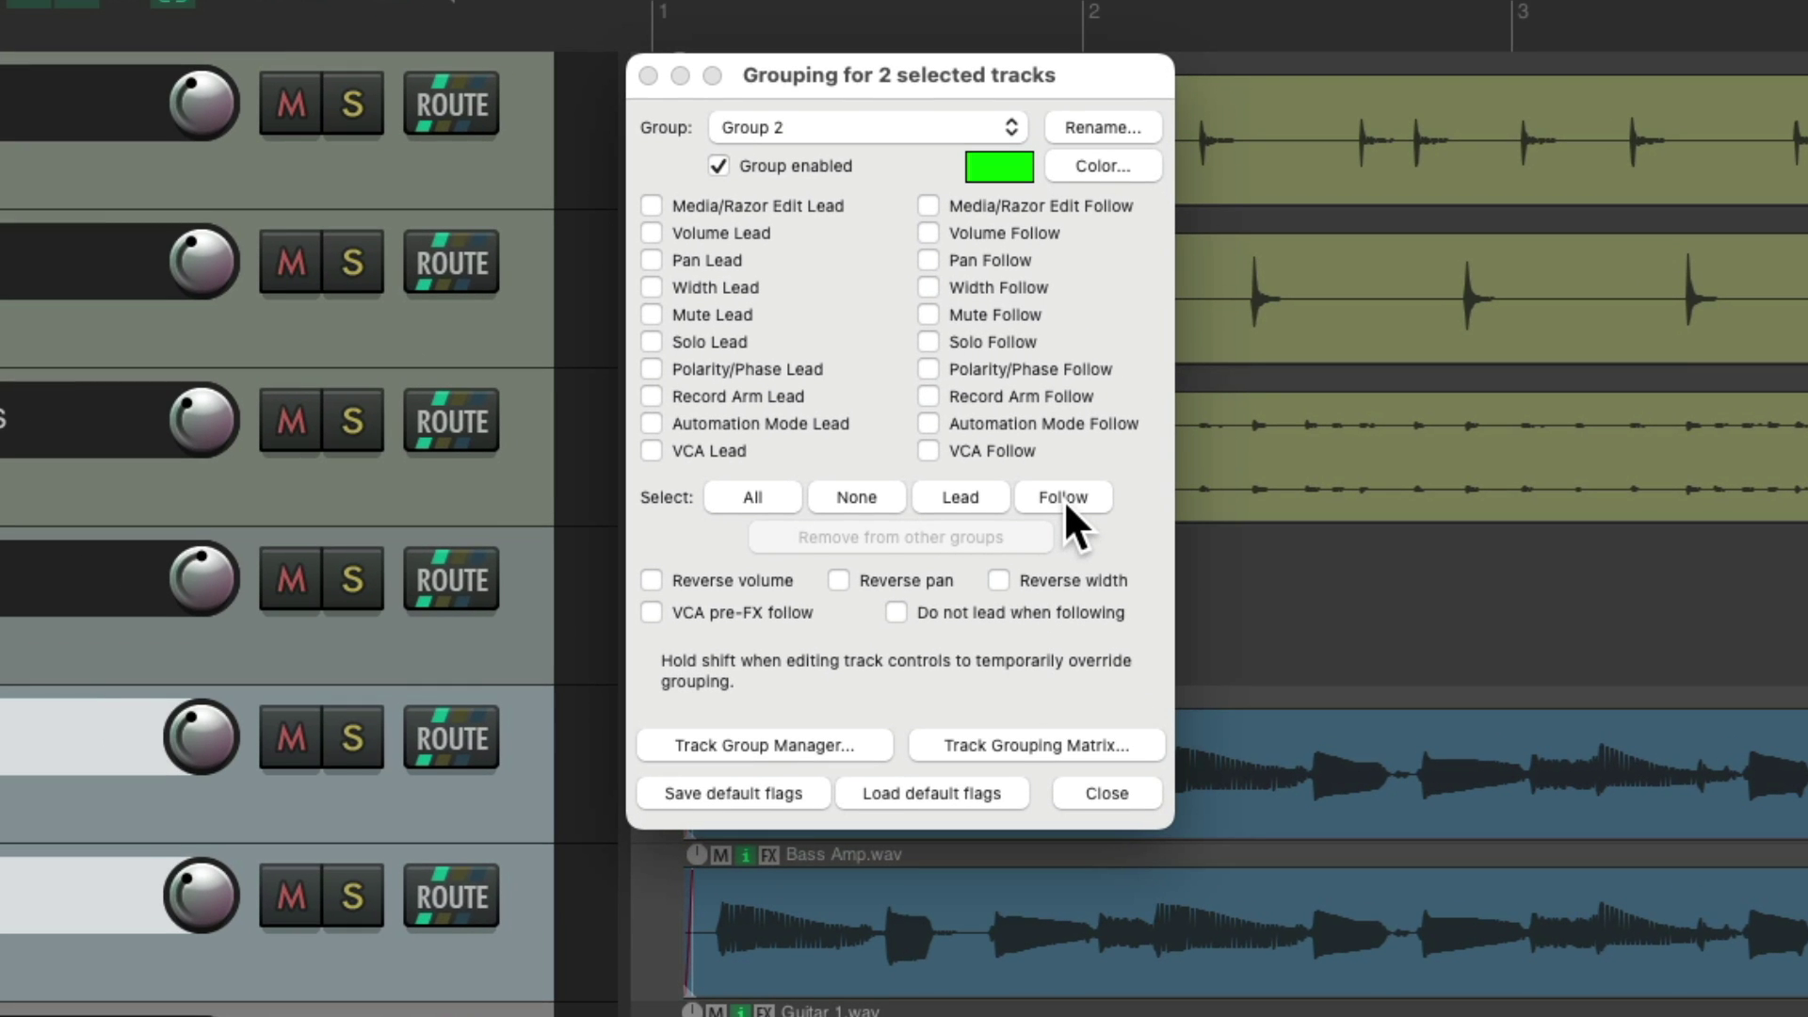
click(1064, 498)
key(Return)
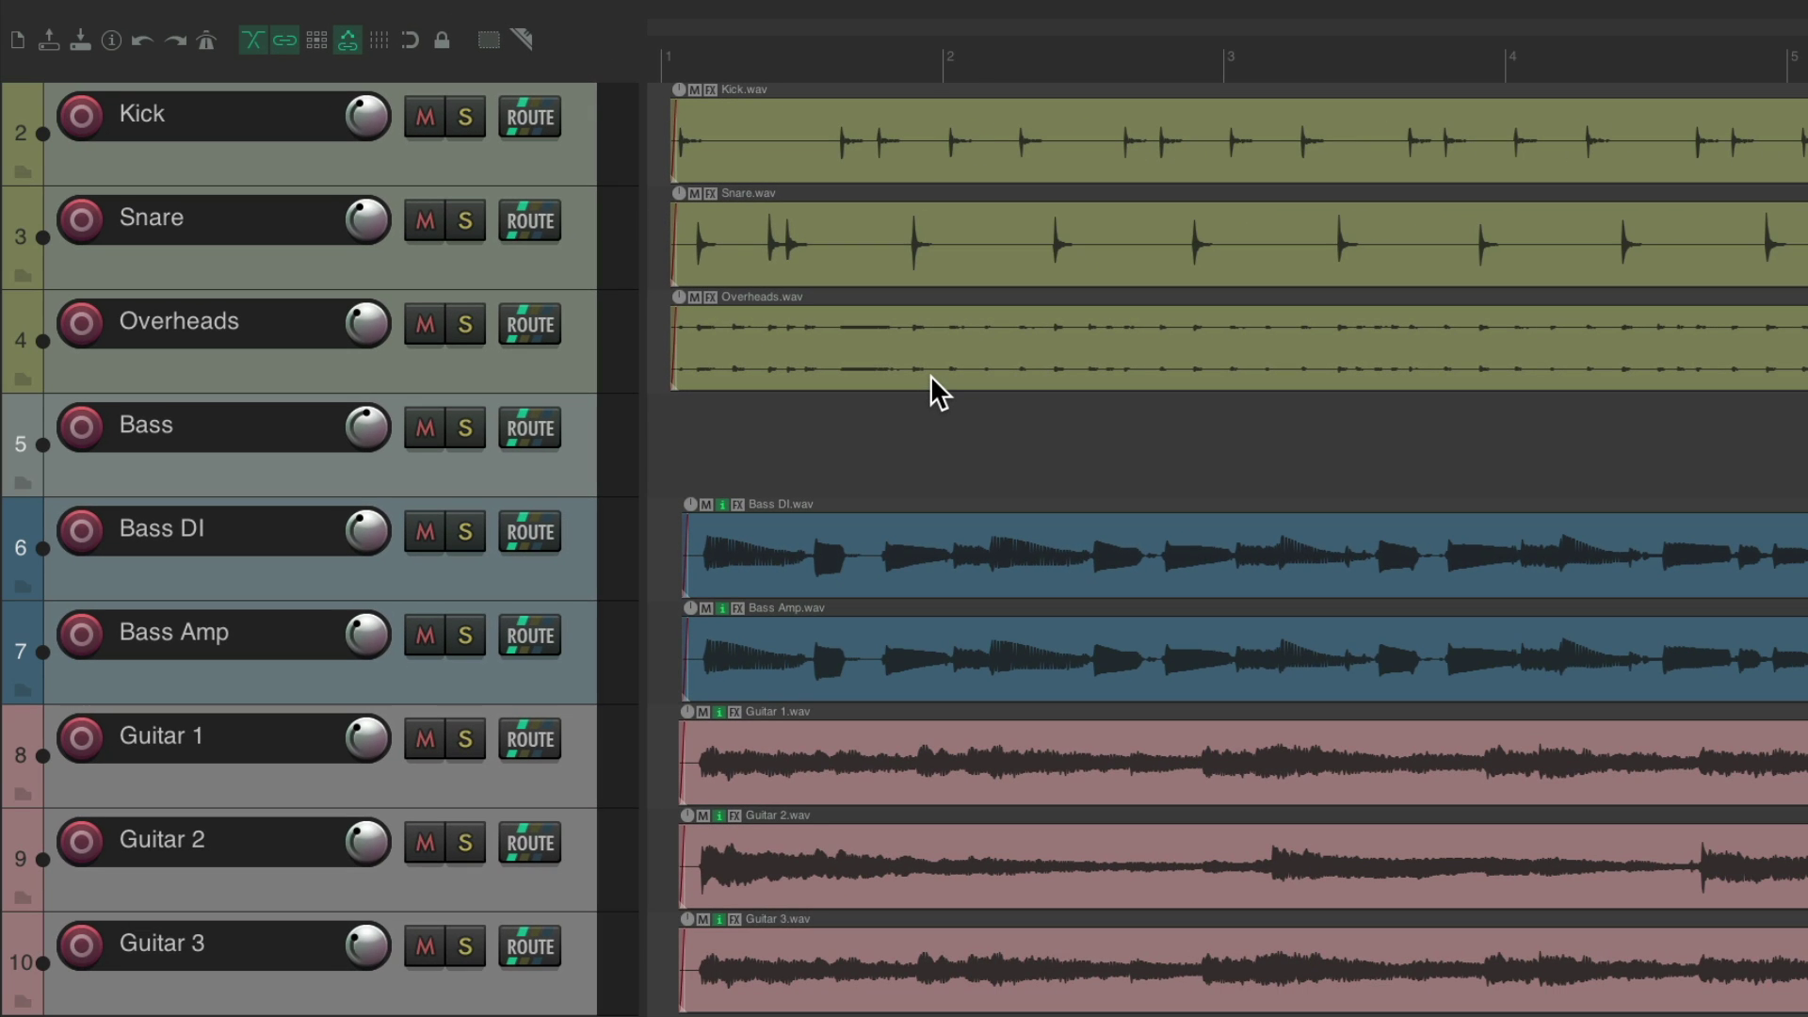
Hide the Bass track from the arrange view in Track Manager
key(super+alt+m)
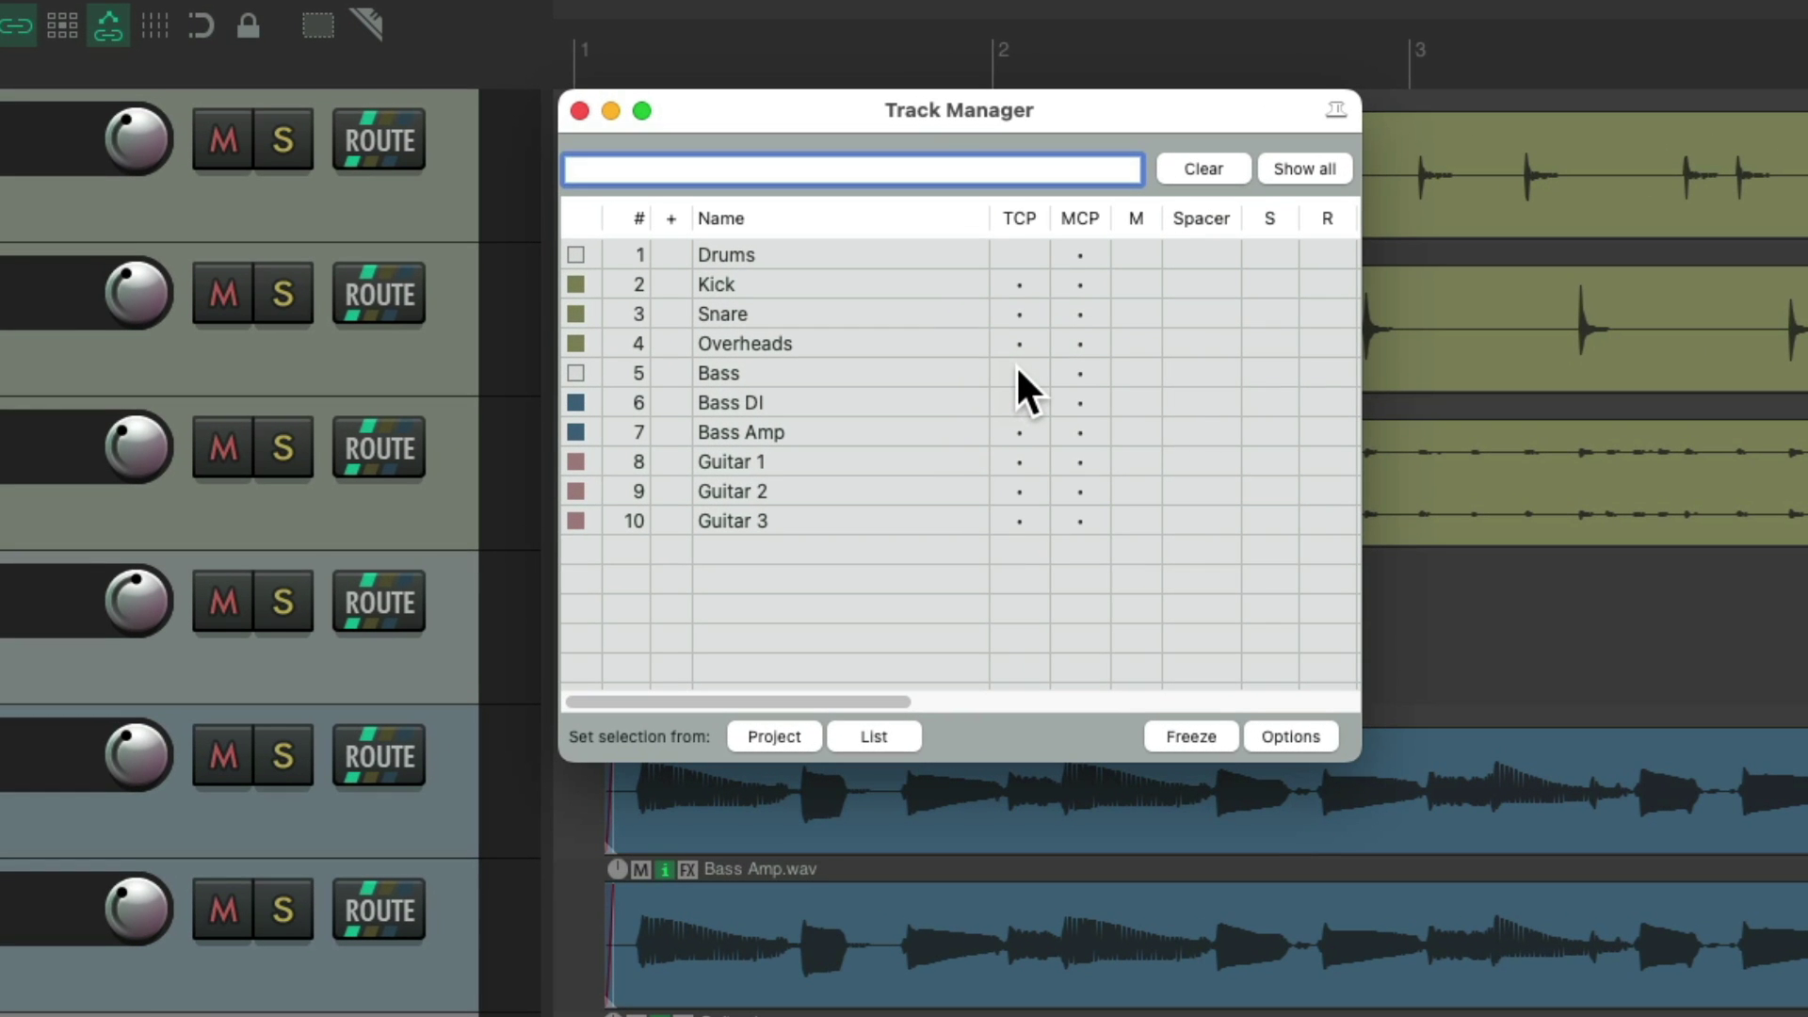
click(1016, 367)
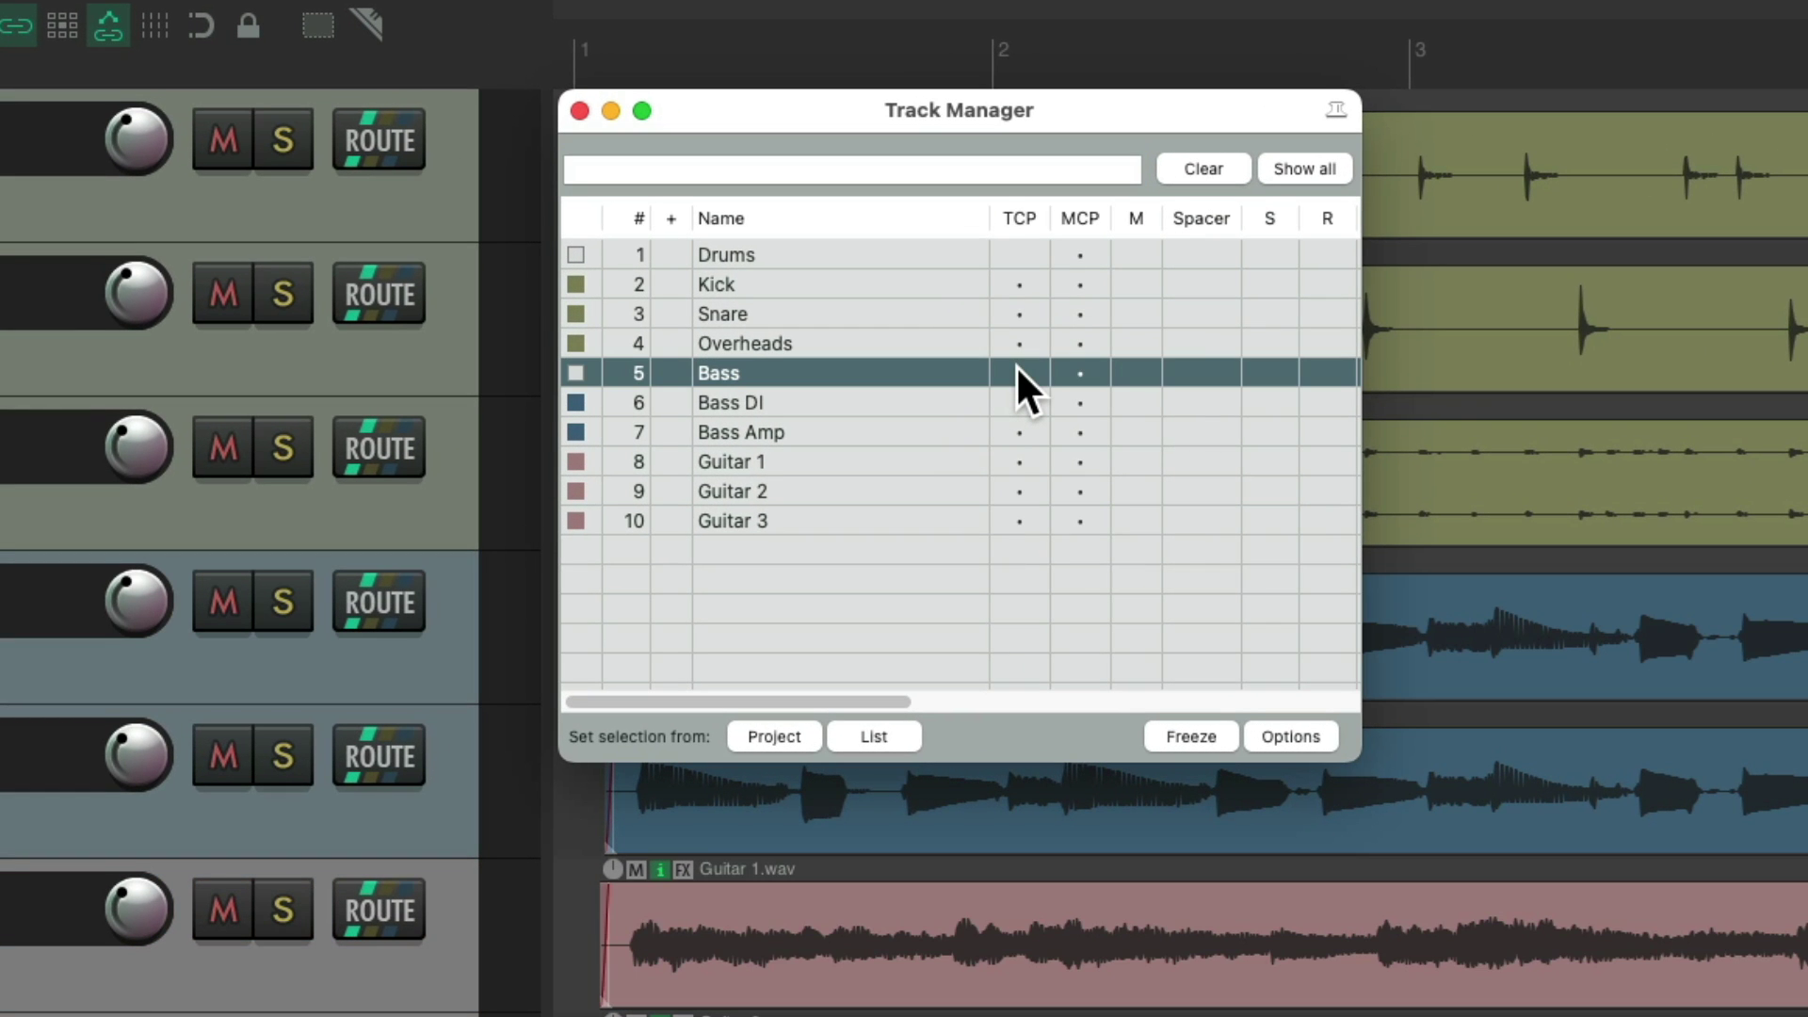
key(Escape)
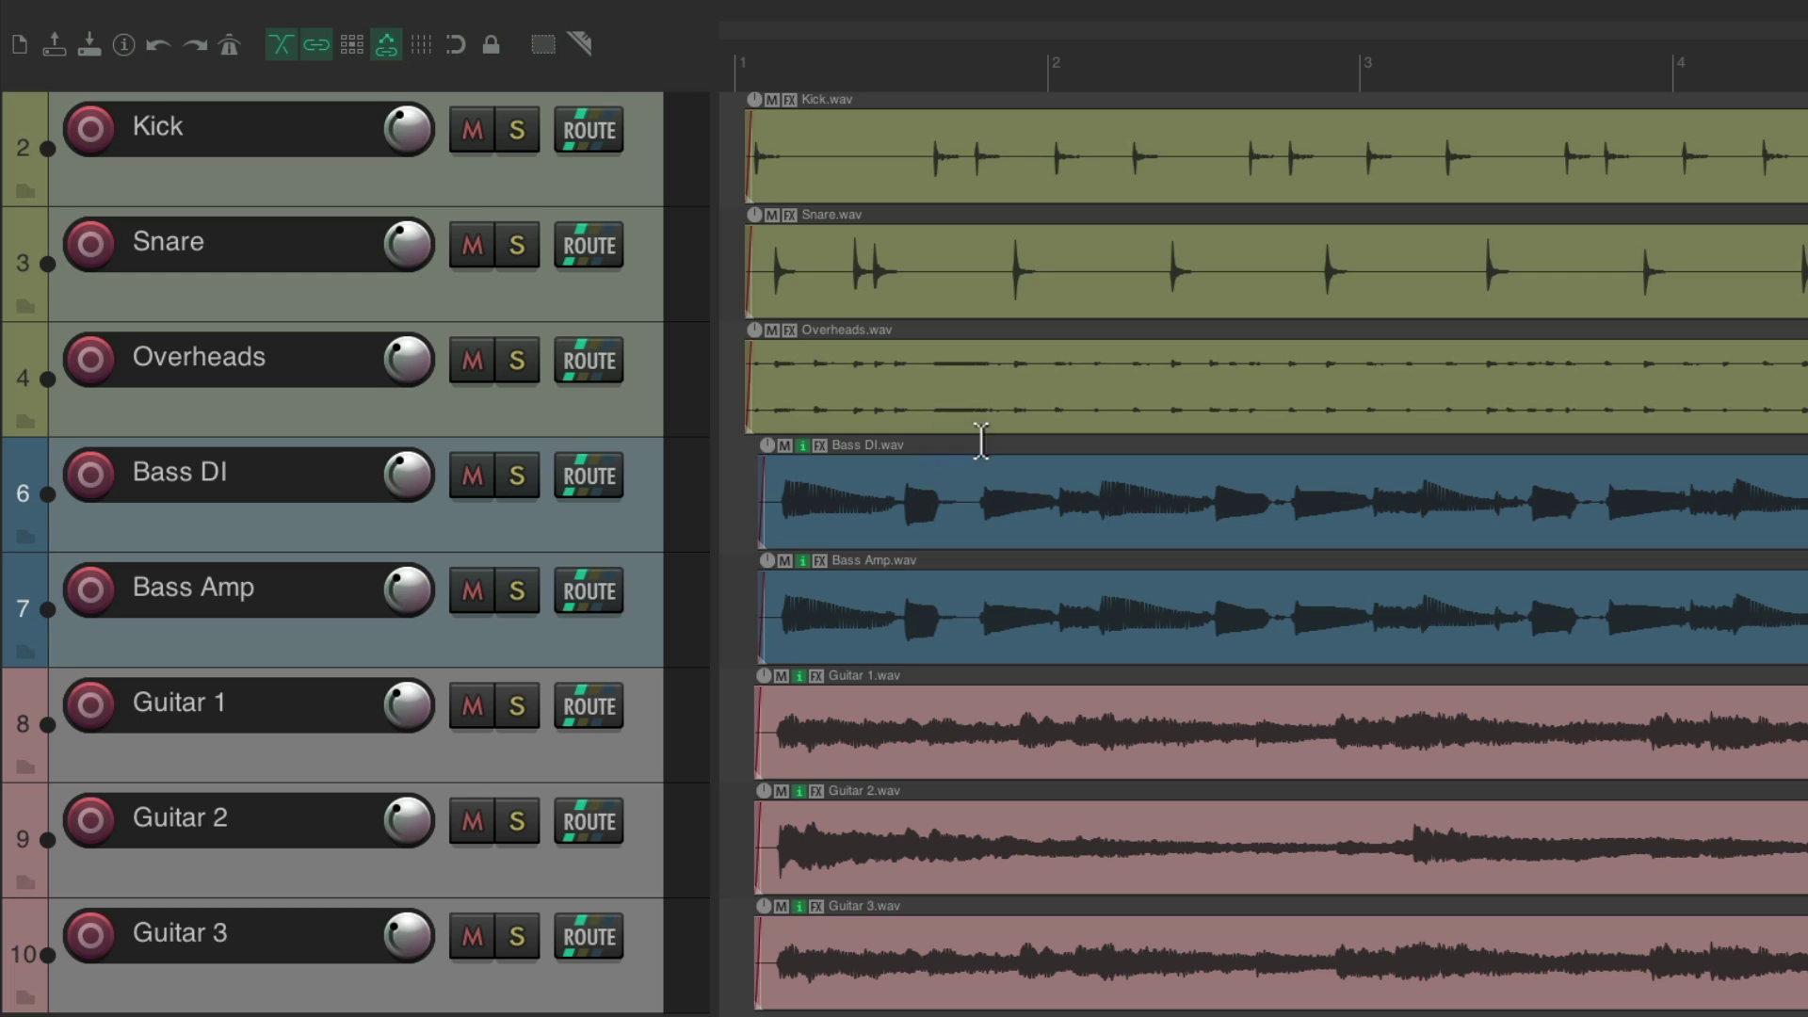
In the Mixer, drag Bass to move Bass DI and Bass Amp, then raise Bass Amp slightly
key(super+m)
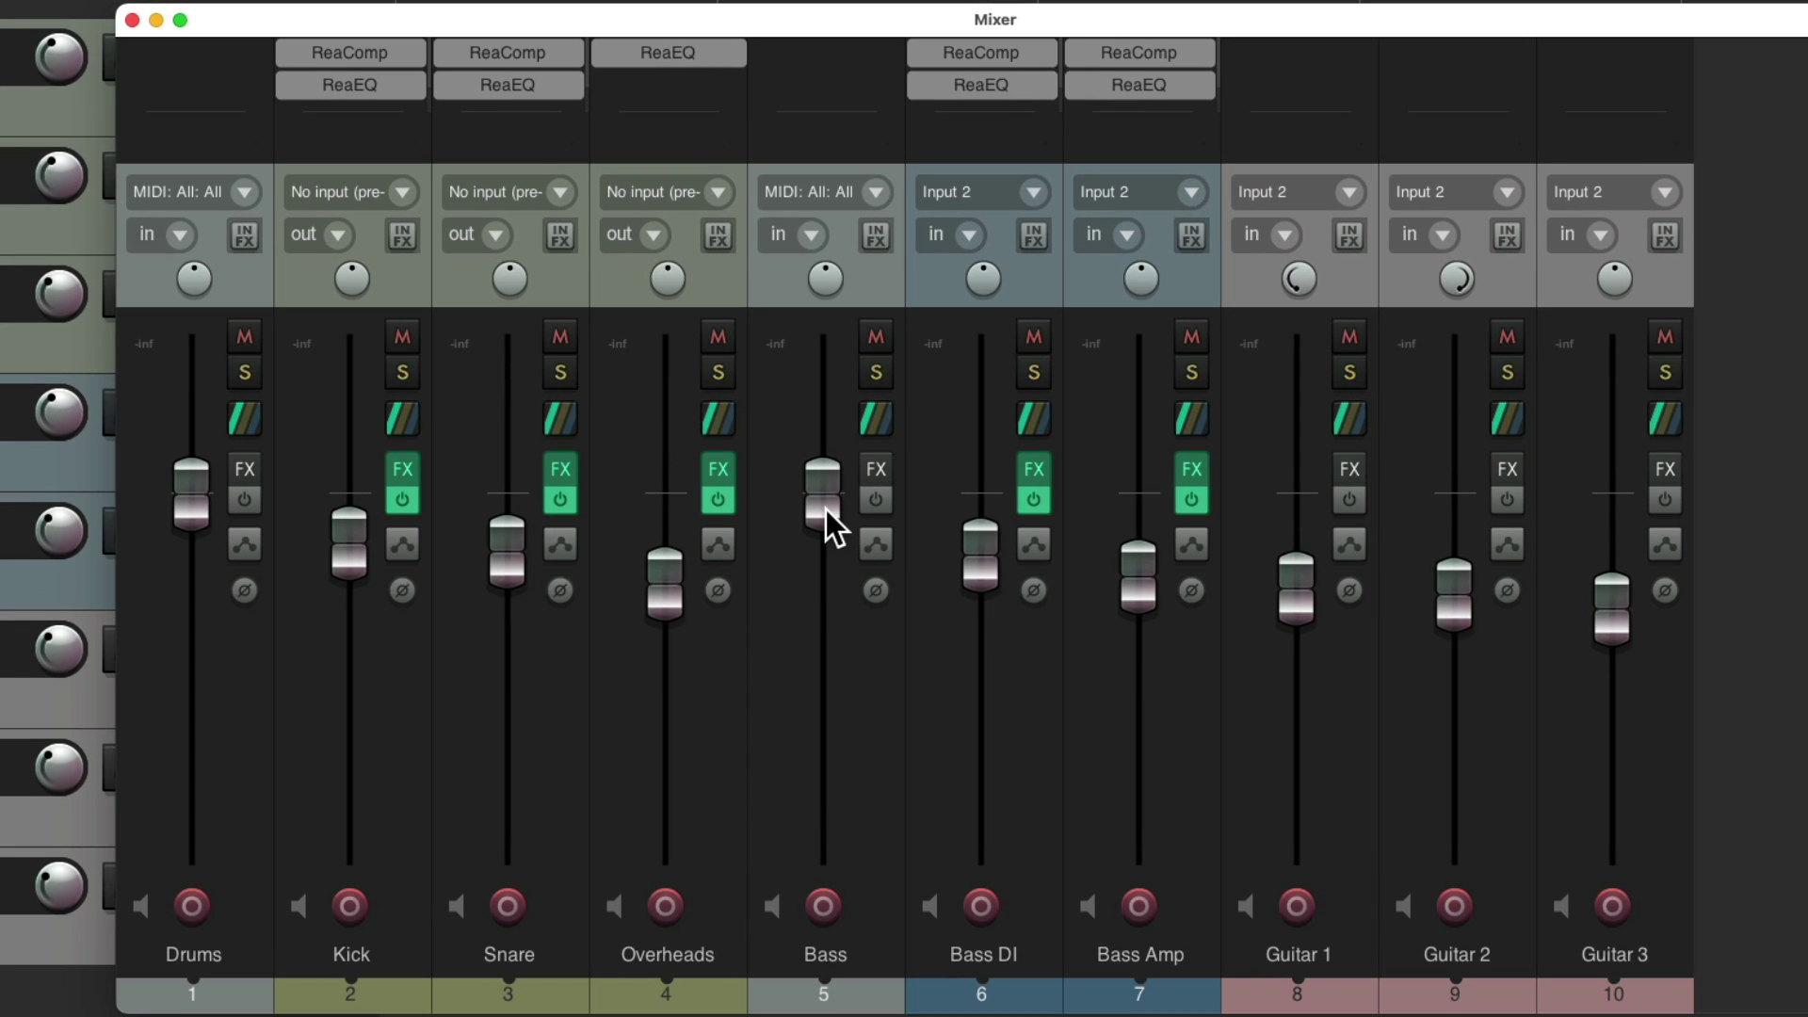
mouse_move(826, 510)
mouse_down()
mouse_move(823, 591)
mouse_move(809, 518)
mouse_up()
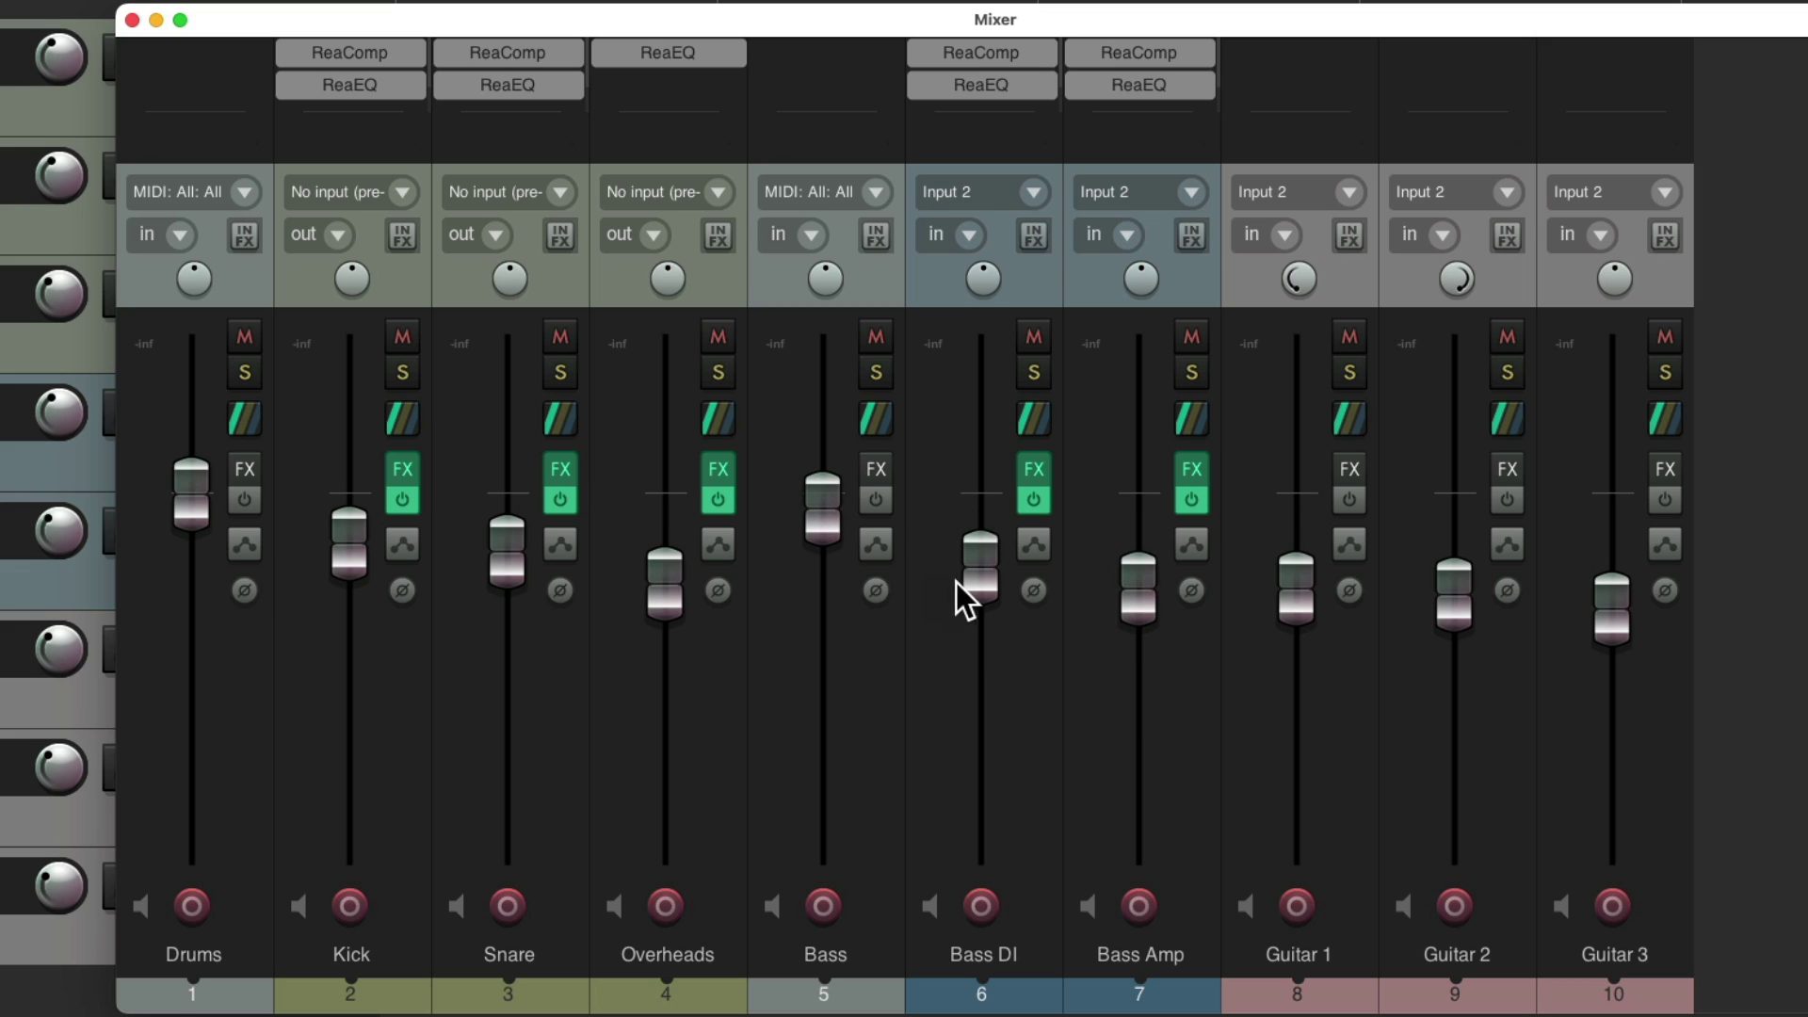
drag(1118, 596, 1134, 562)
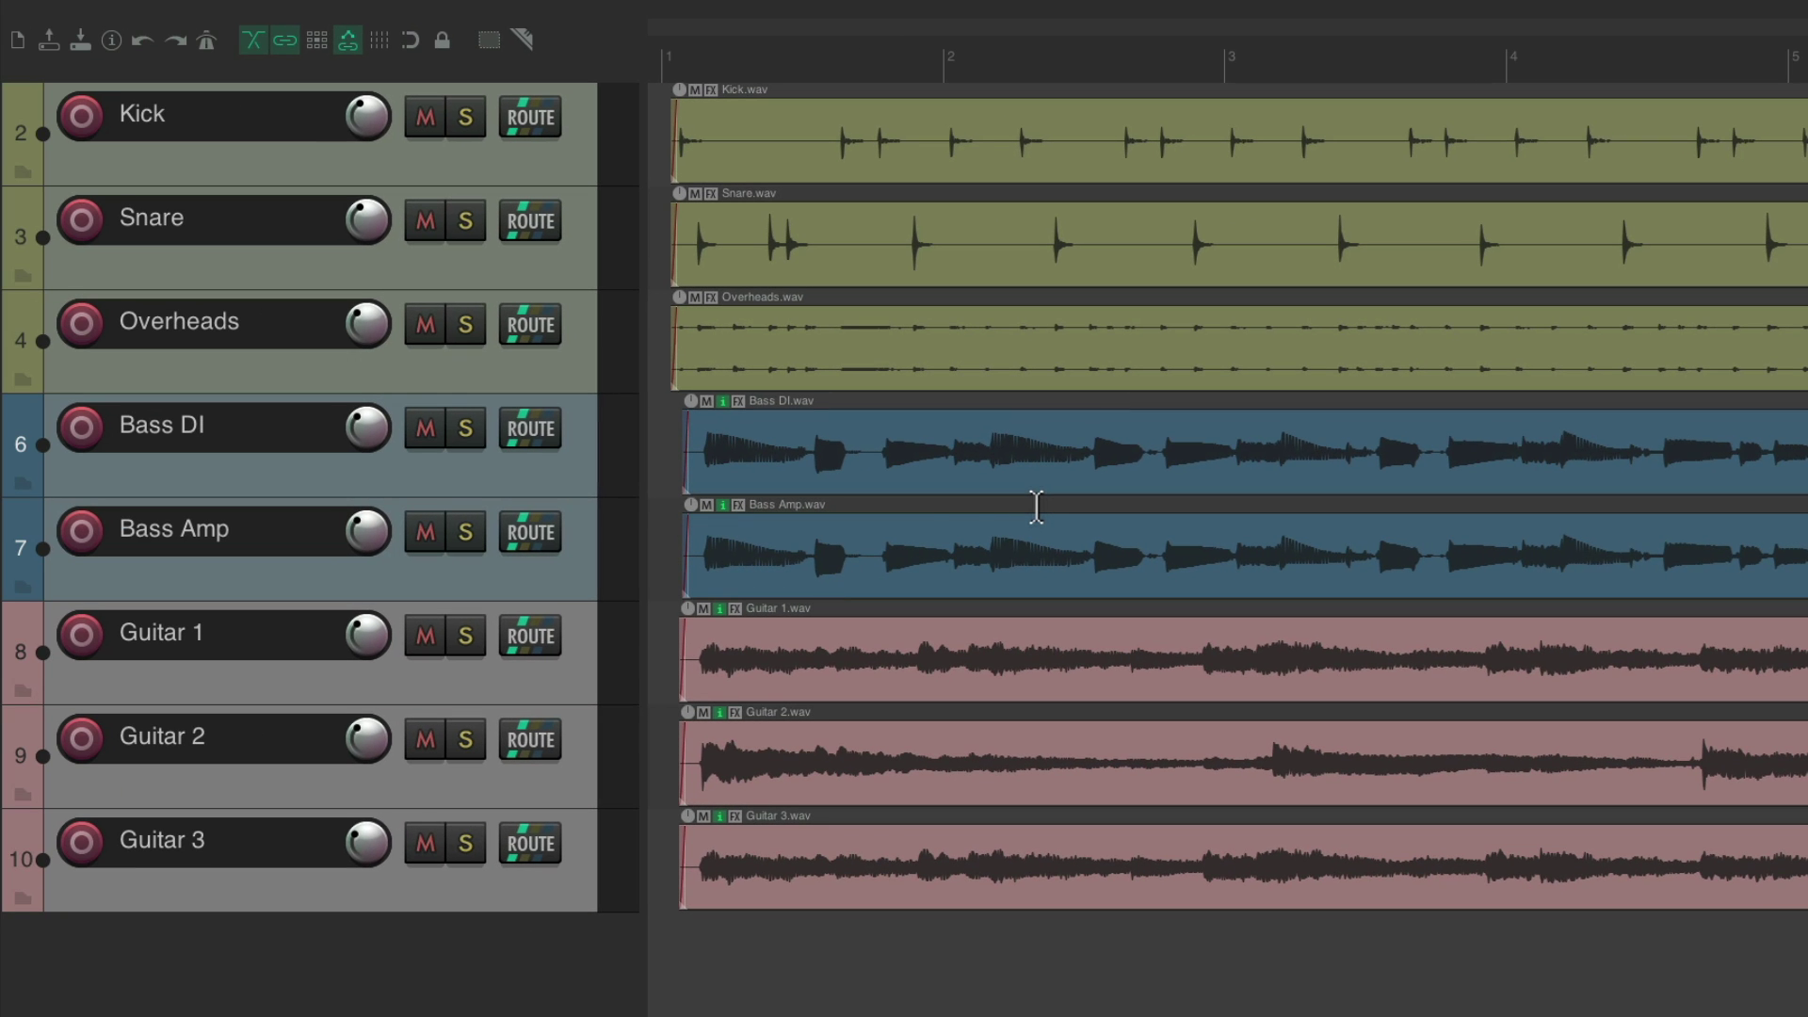
Insert a new track below Bass Amp named Guitars
click(566, 557)
key(ctrl+t)
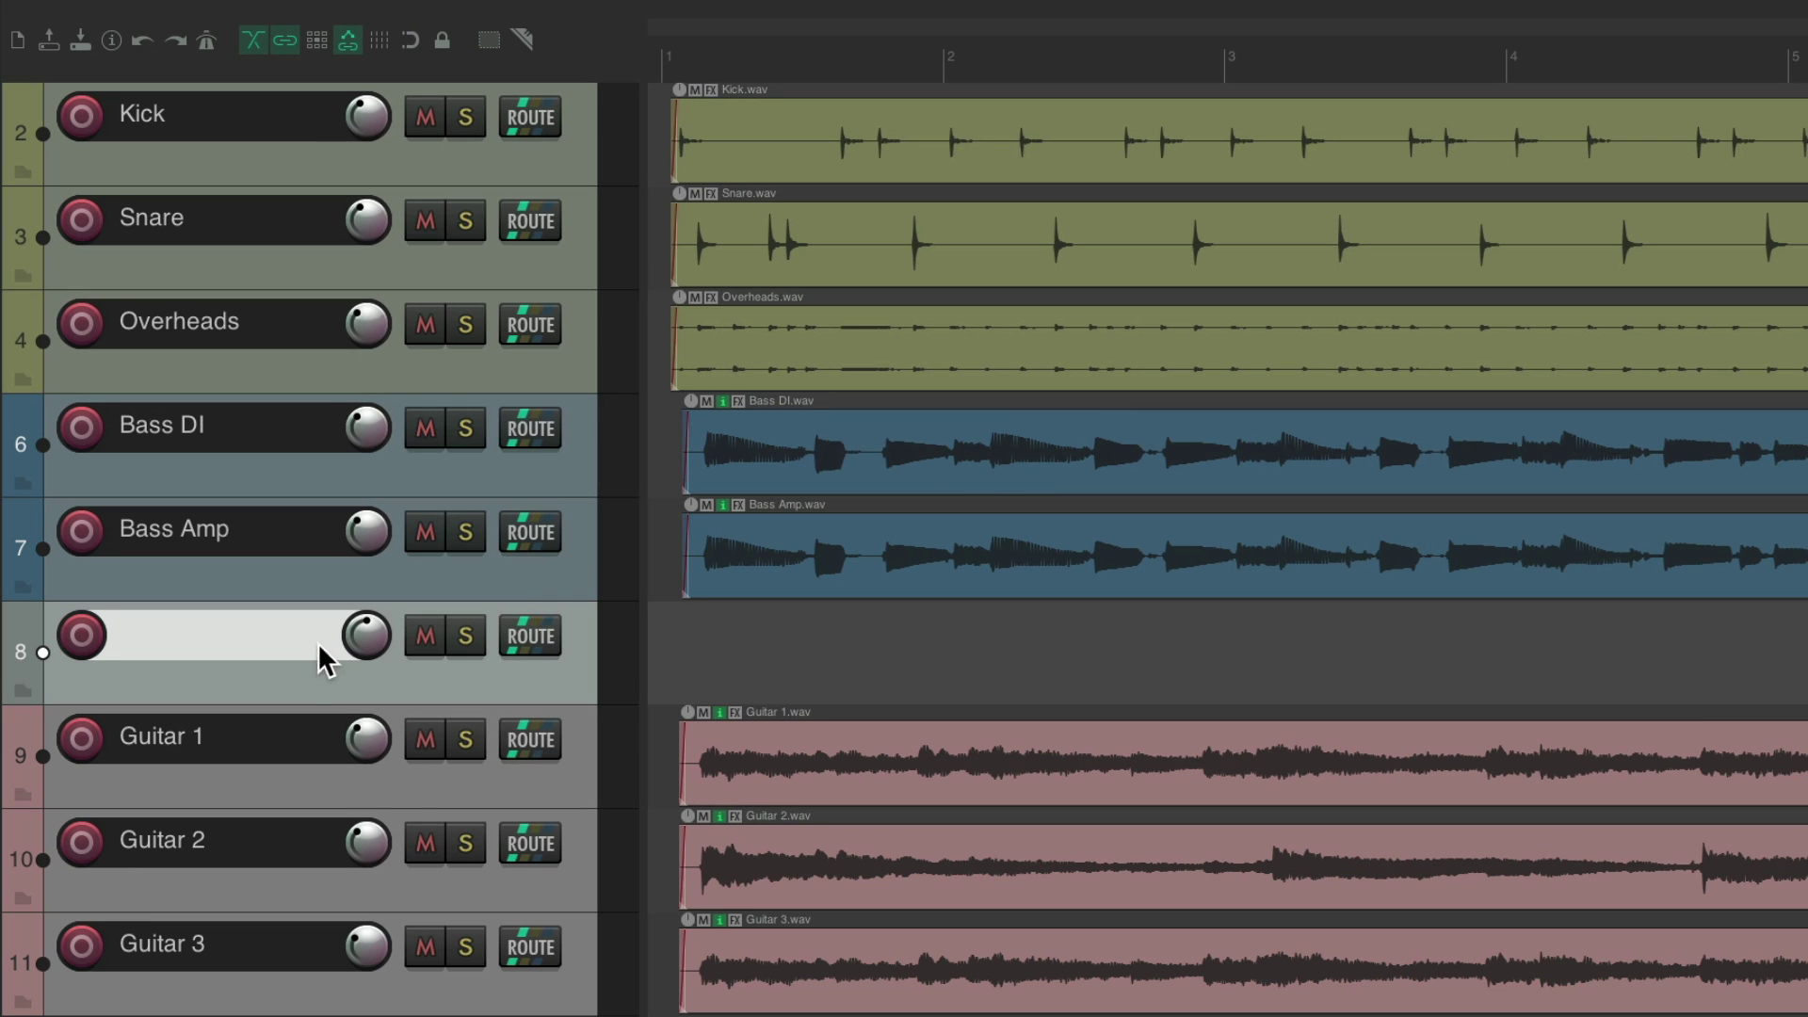
text(Guitars)
key(Return)
Make Guitars lead Group 3, with Guitar 1, 2 and 3 following
key(shift+g)
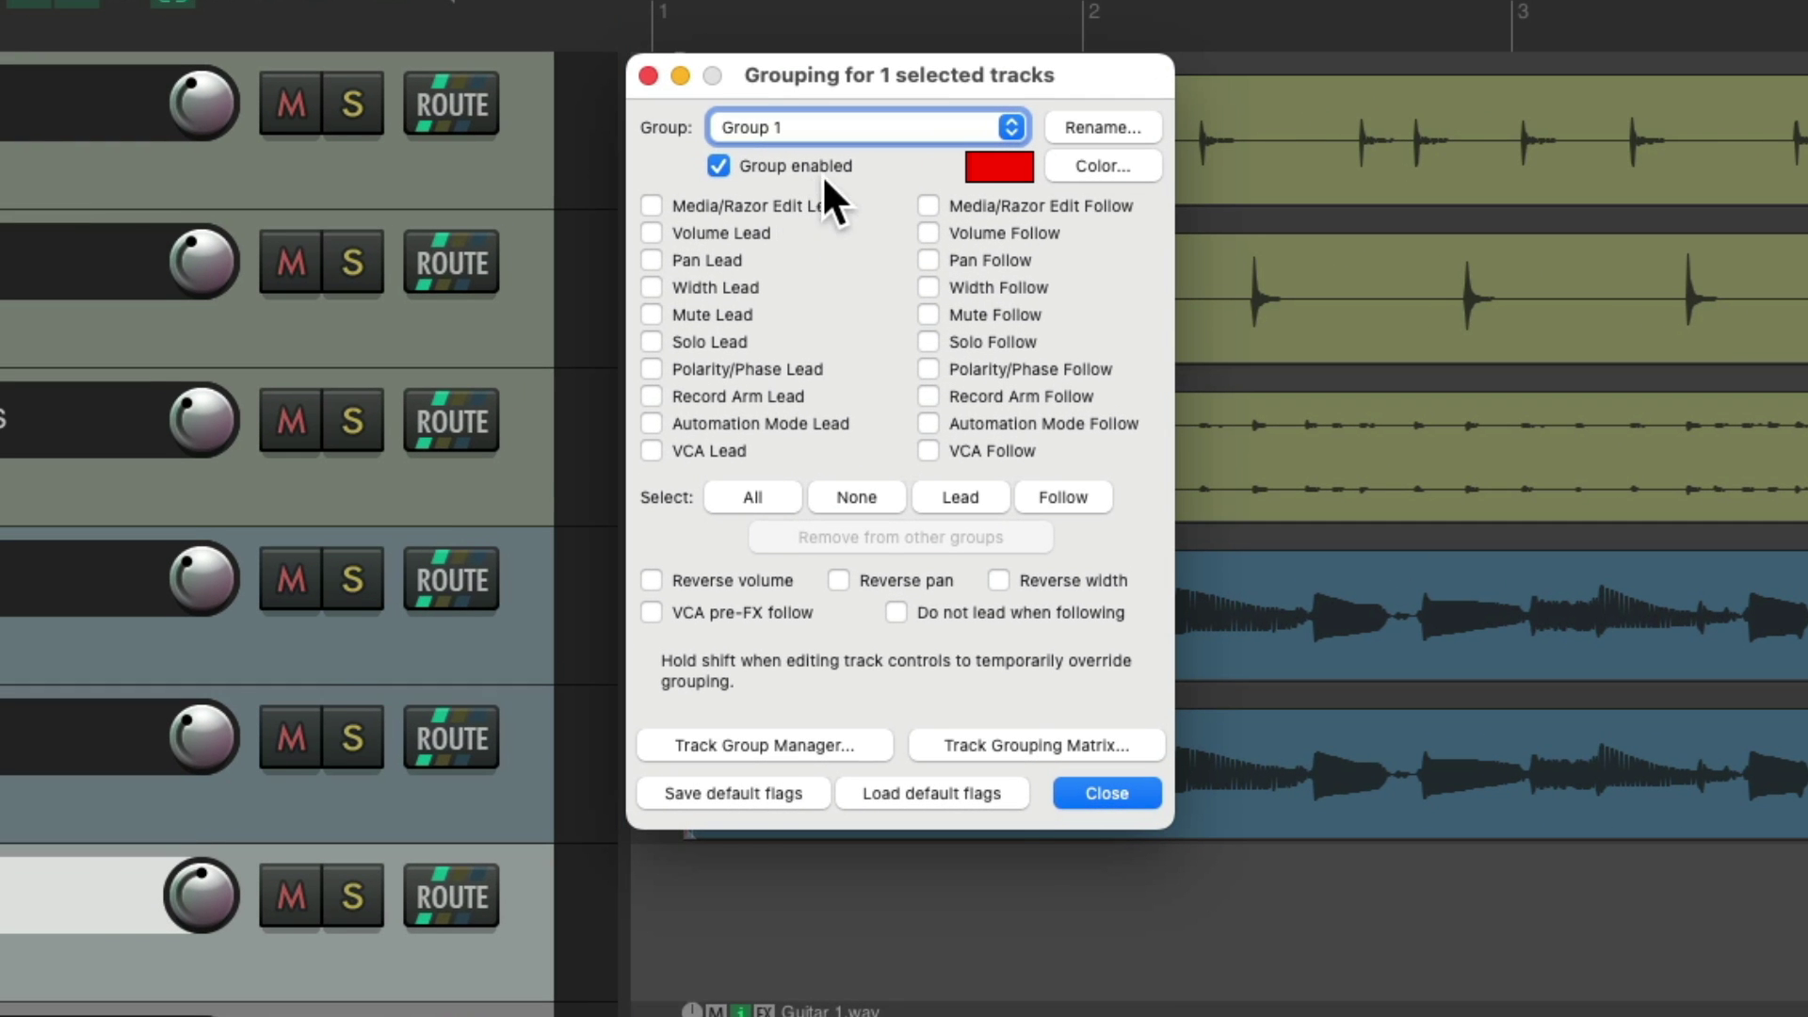
click(817, 134)
click(889, 188)
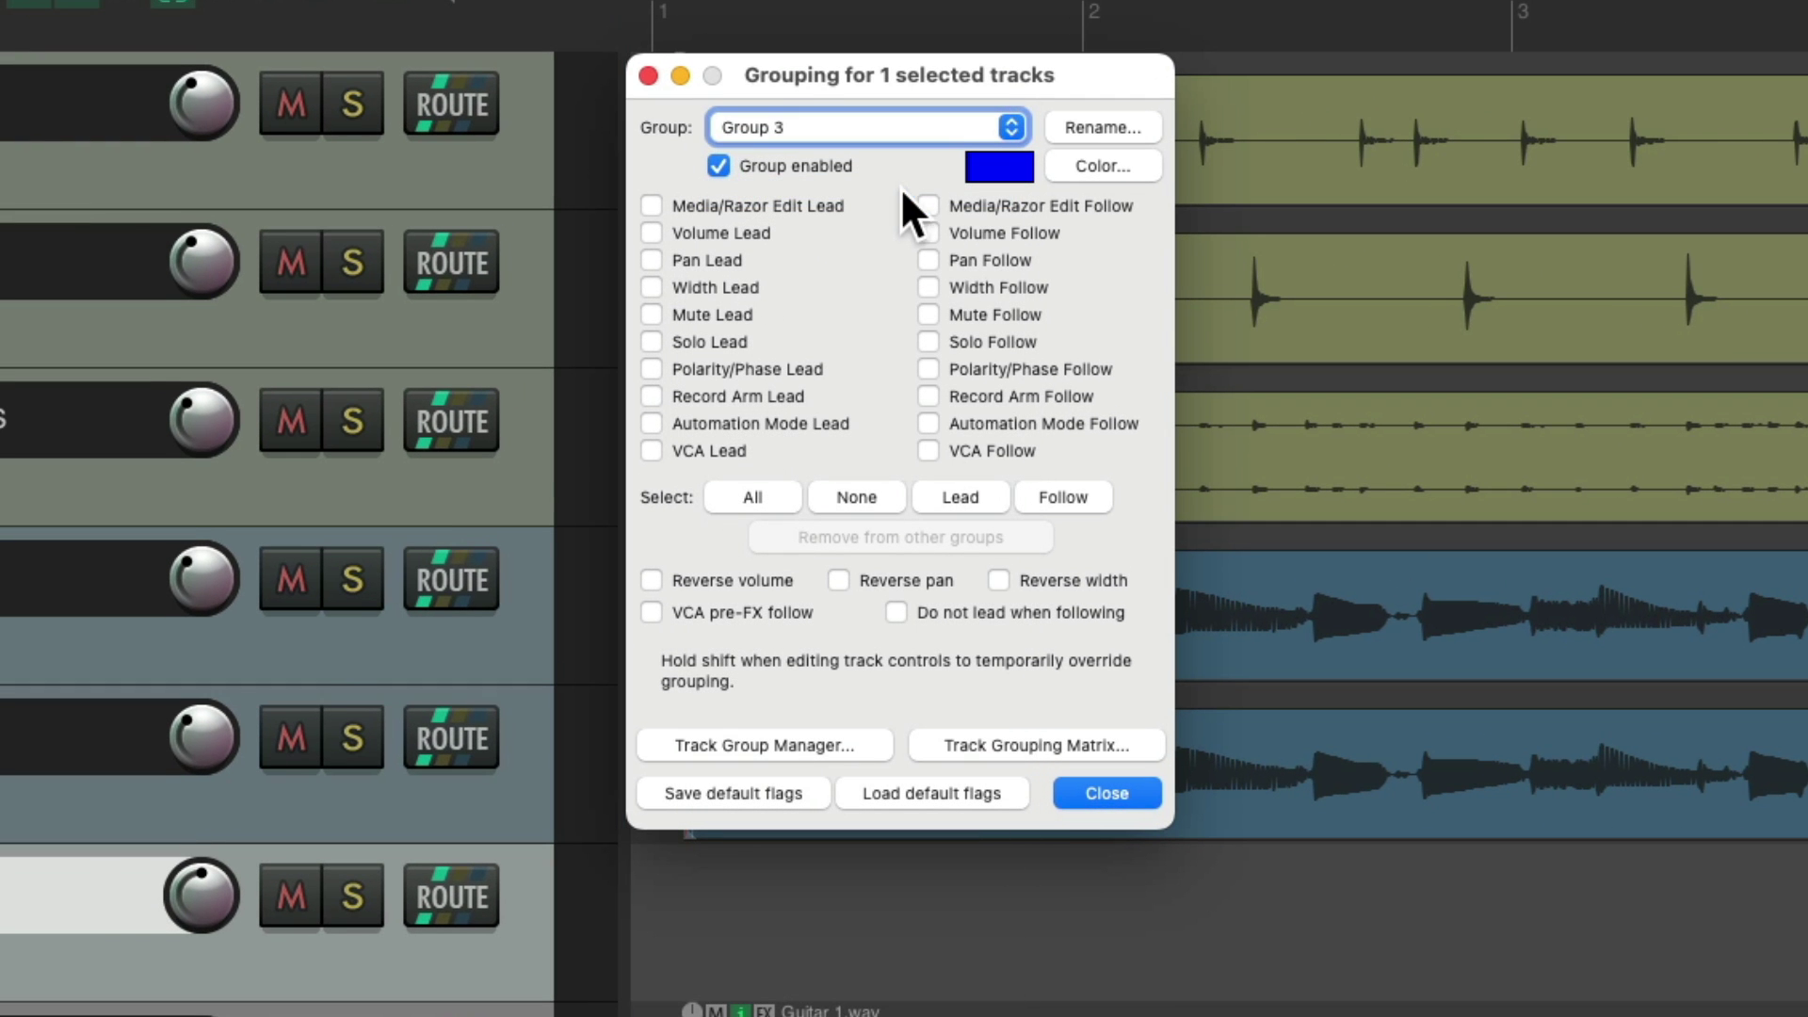
click(976, 495)
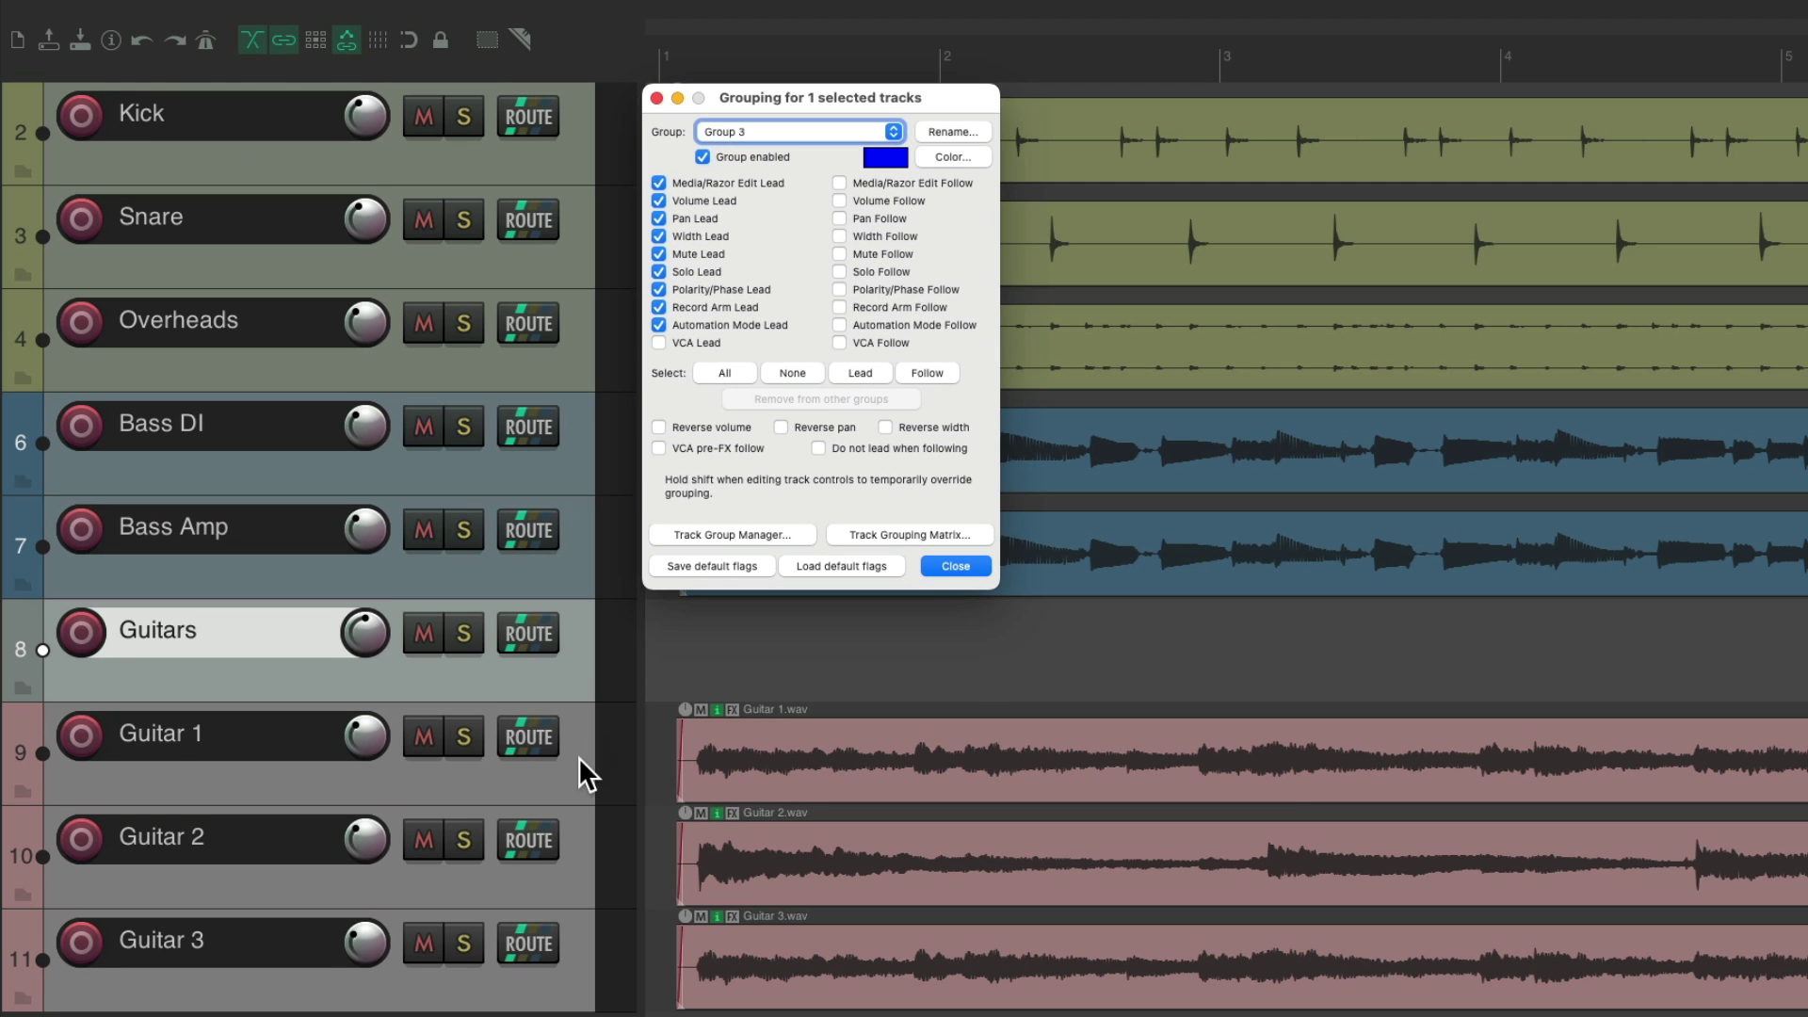
click(578, 758)
shift+click(573, 934)
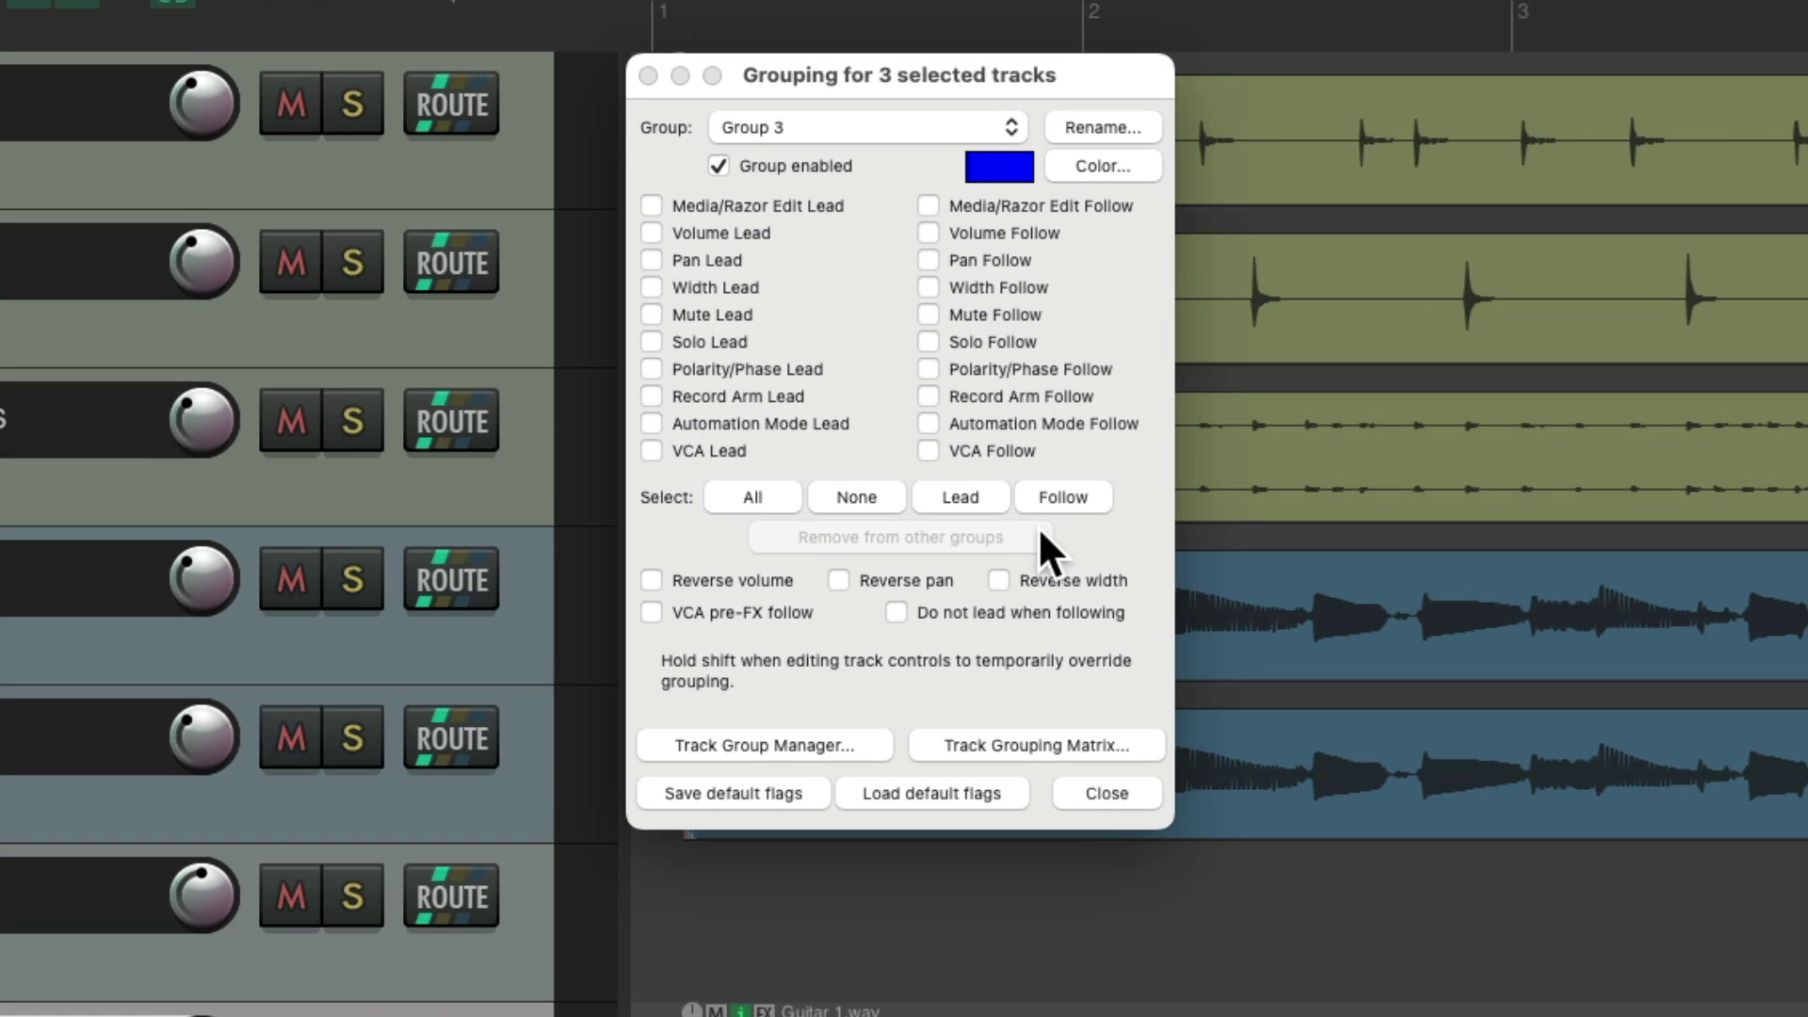
click(1064, 496)
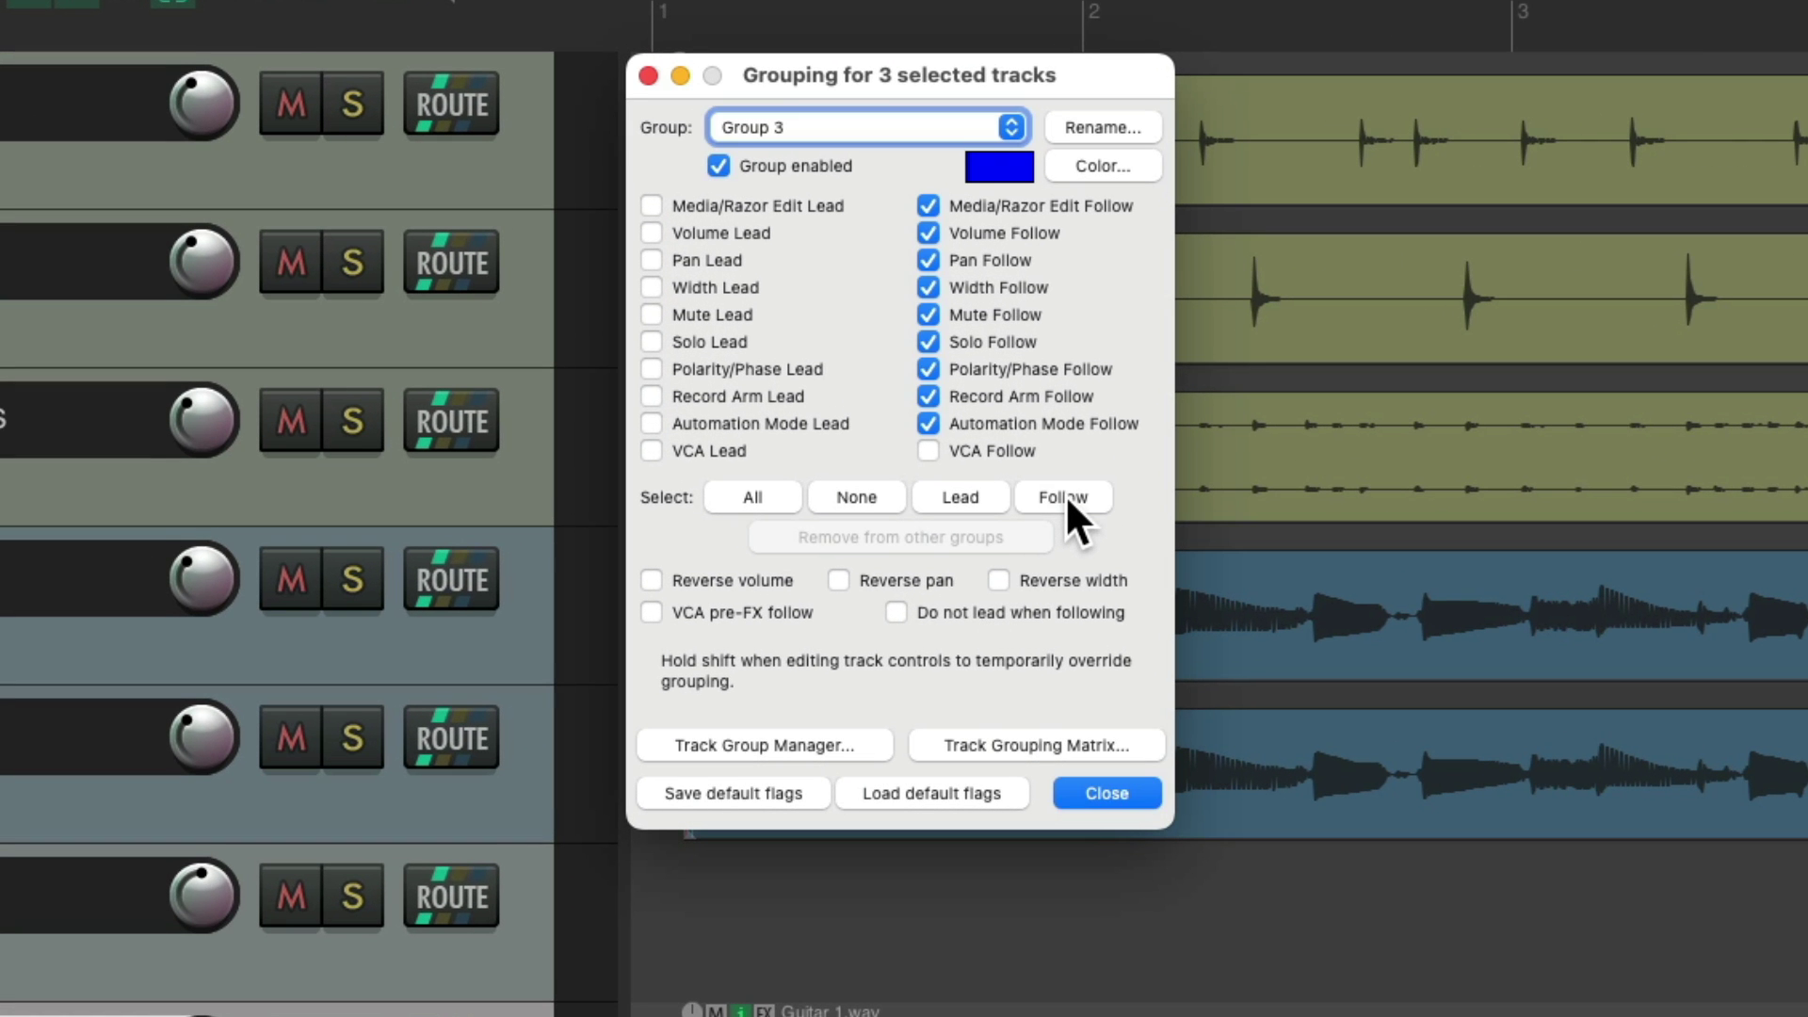
key(Escape)
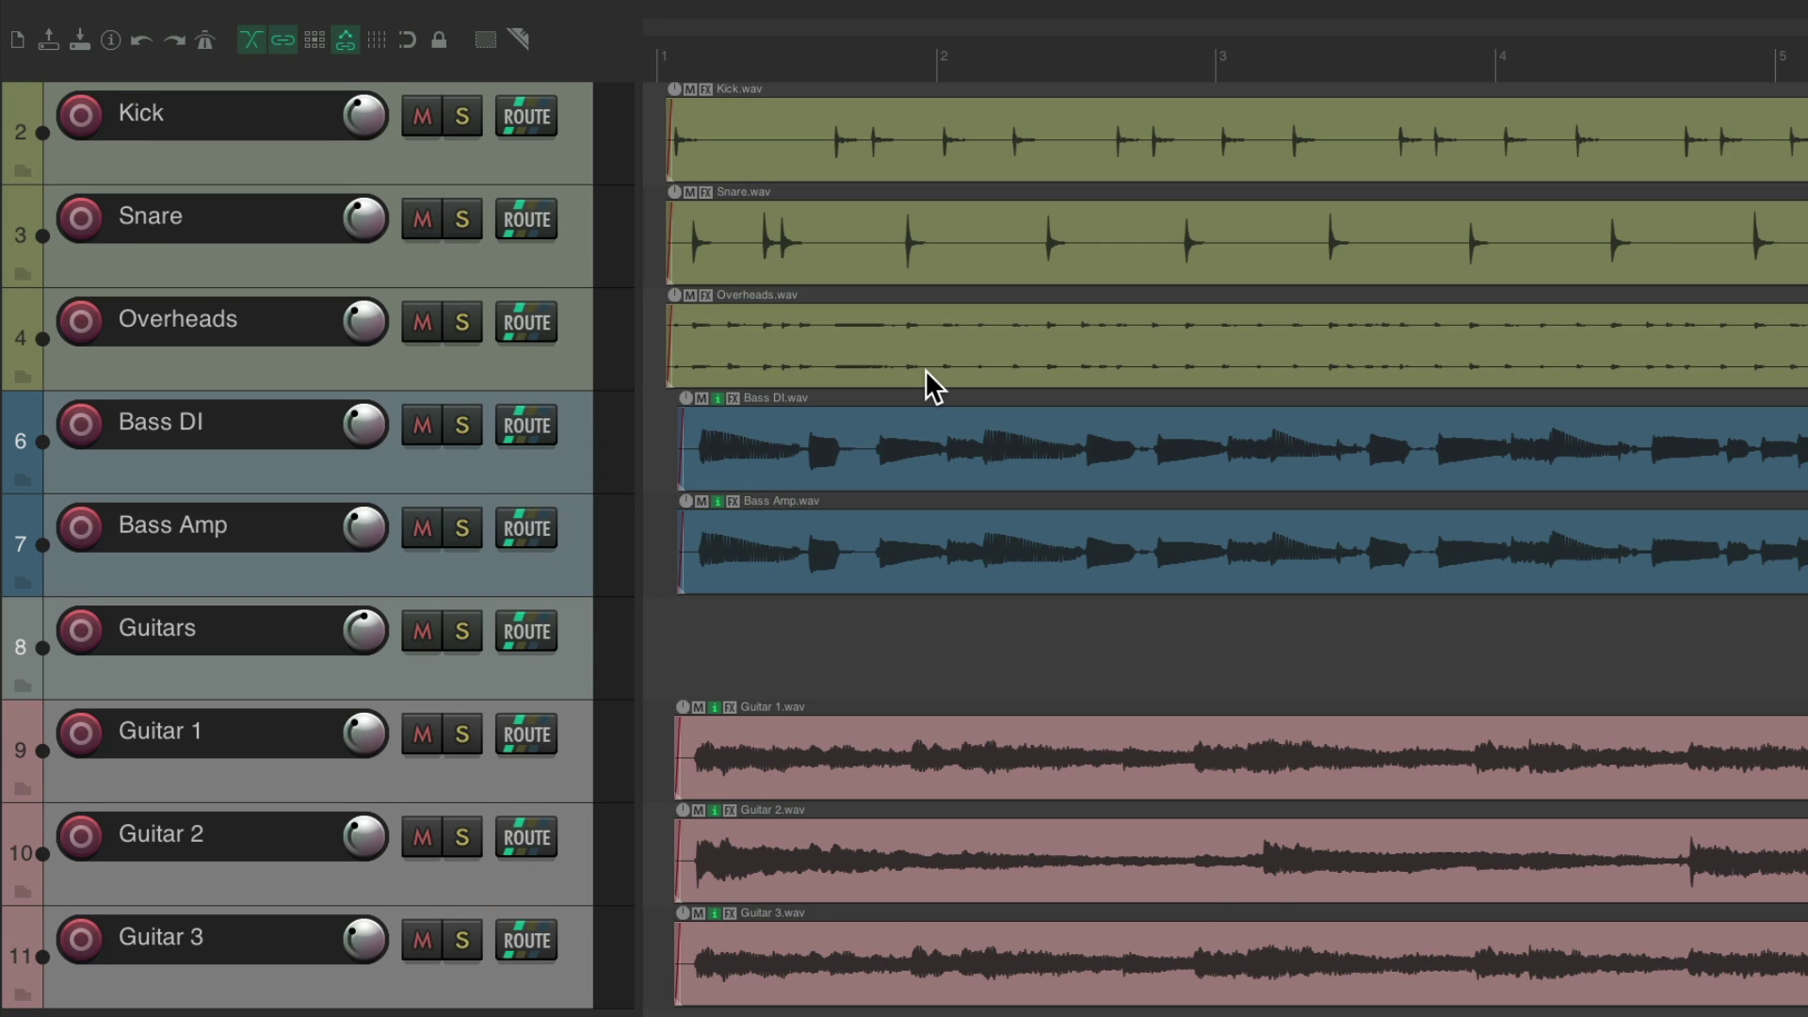
Hide Guitars from the arrange view and check in the Mixer that its fader moves Guitar 1–3
key(super+alt+m)
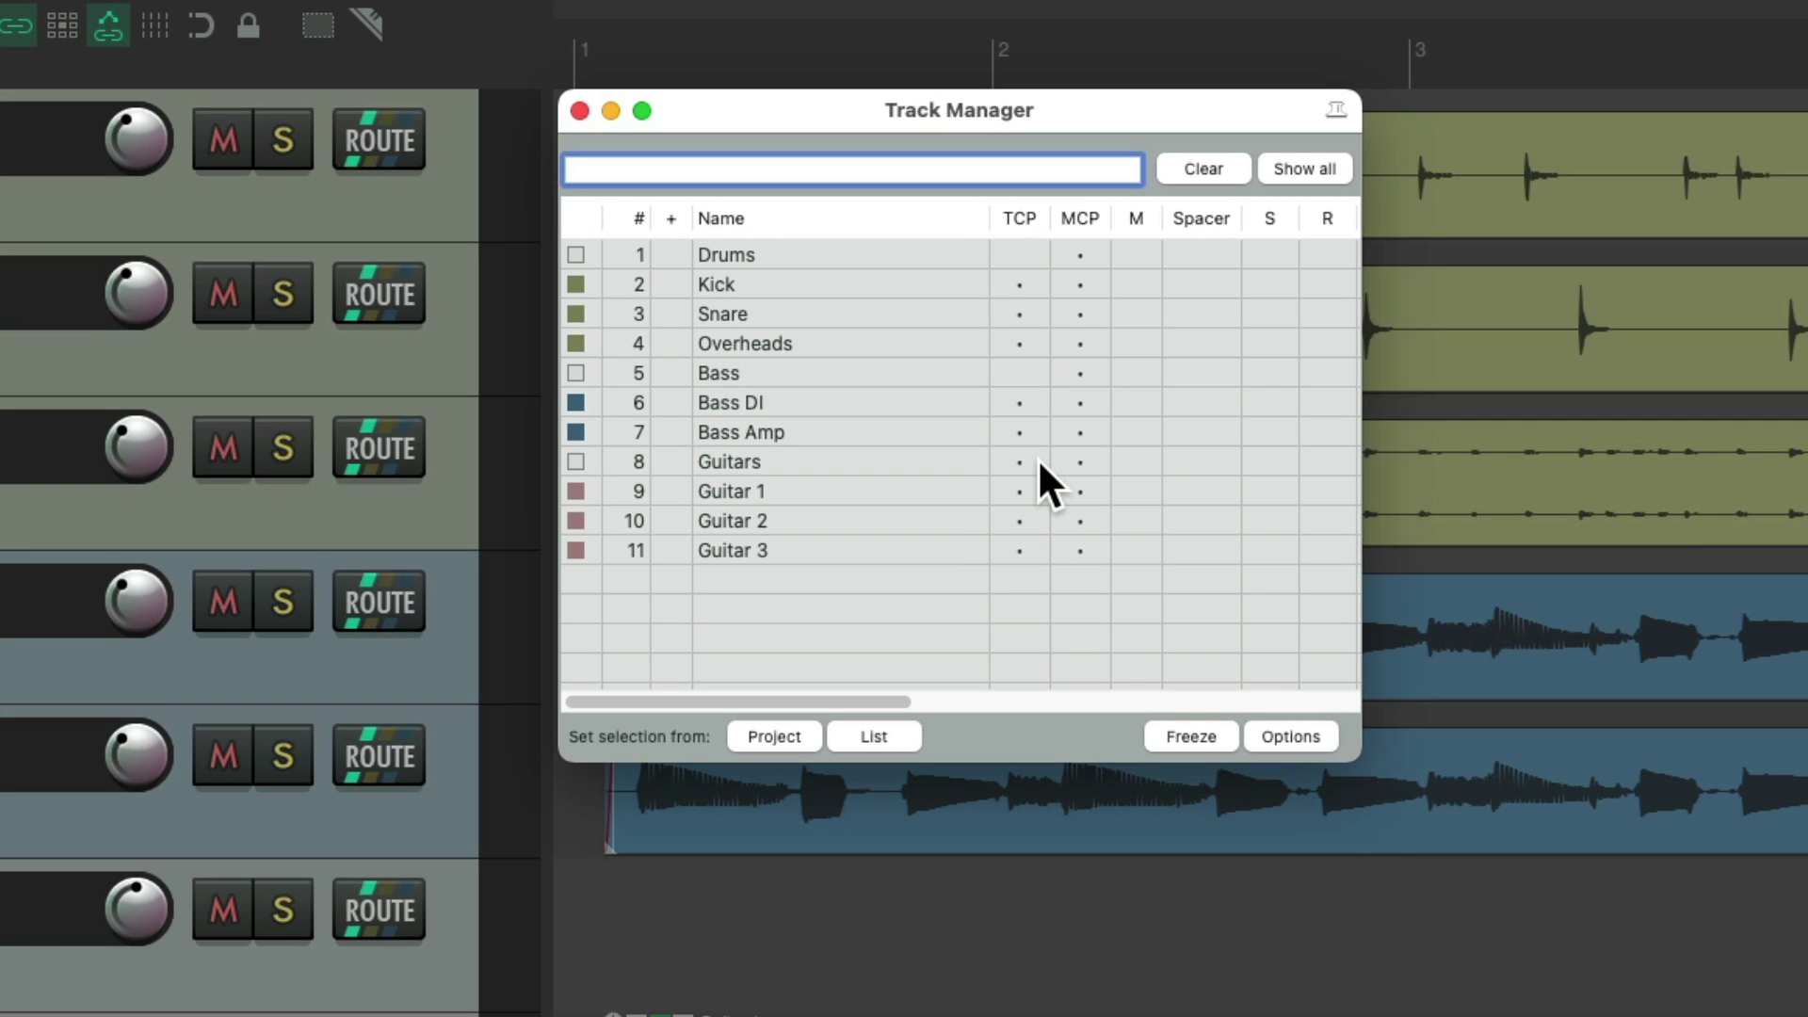
click(1039, 458)
key(super+m)
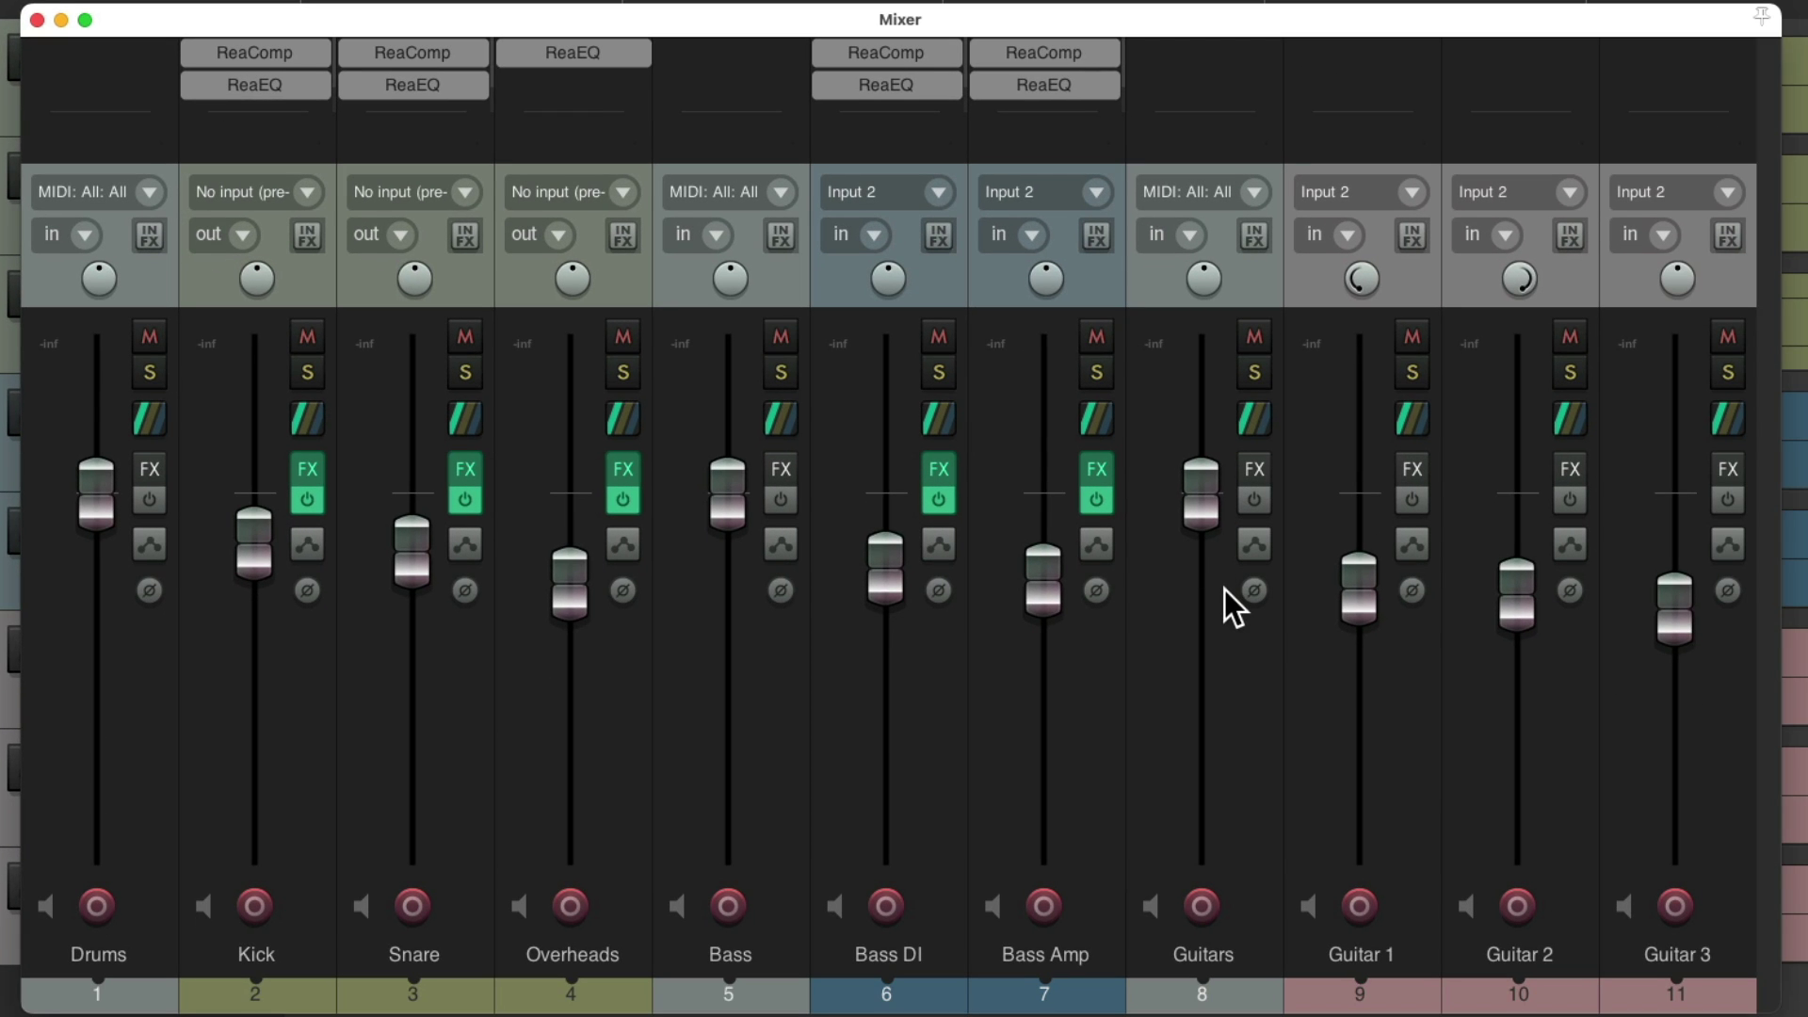
mouse_move(1209, 514)
mouse_down()
mouse_move(1214, 555)
mouse_move(1210, 516)
mouse_up()
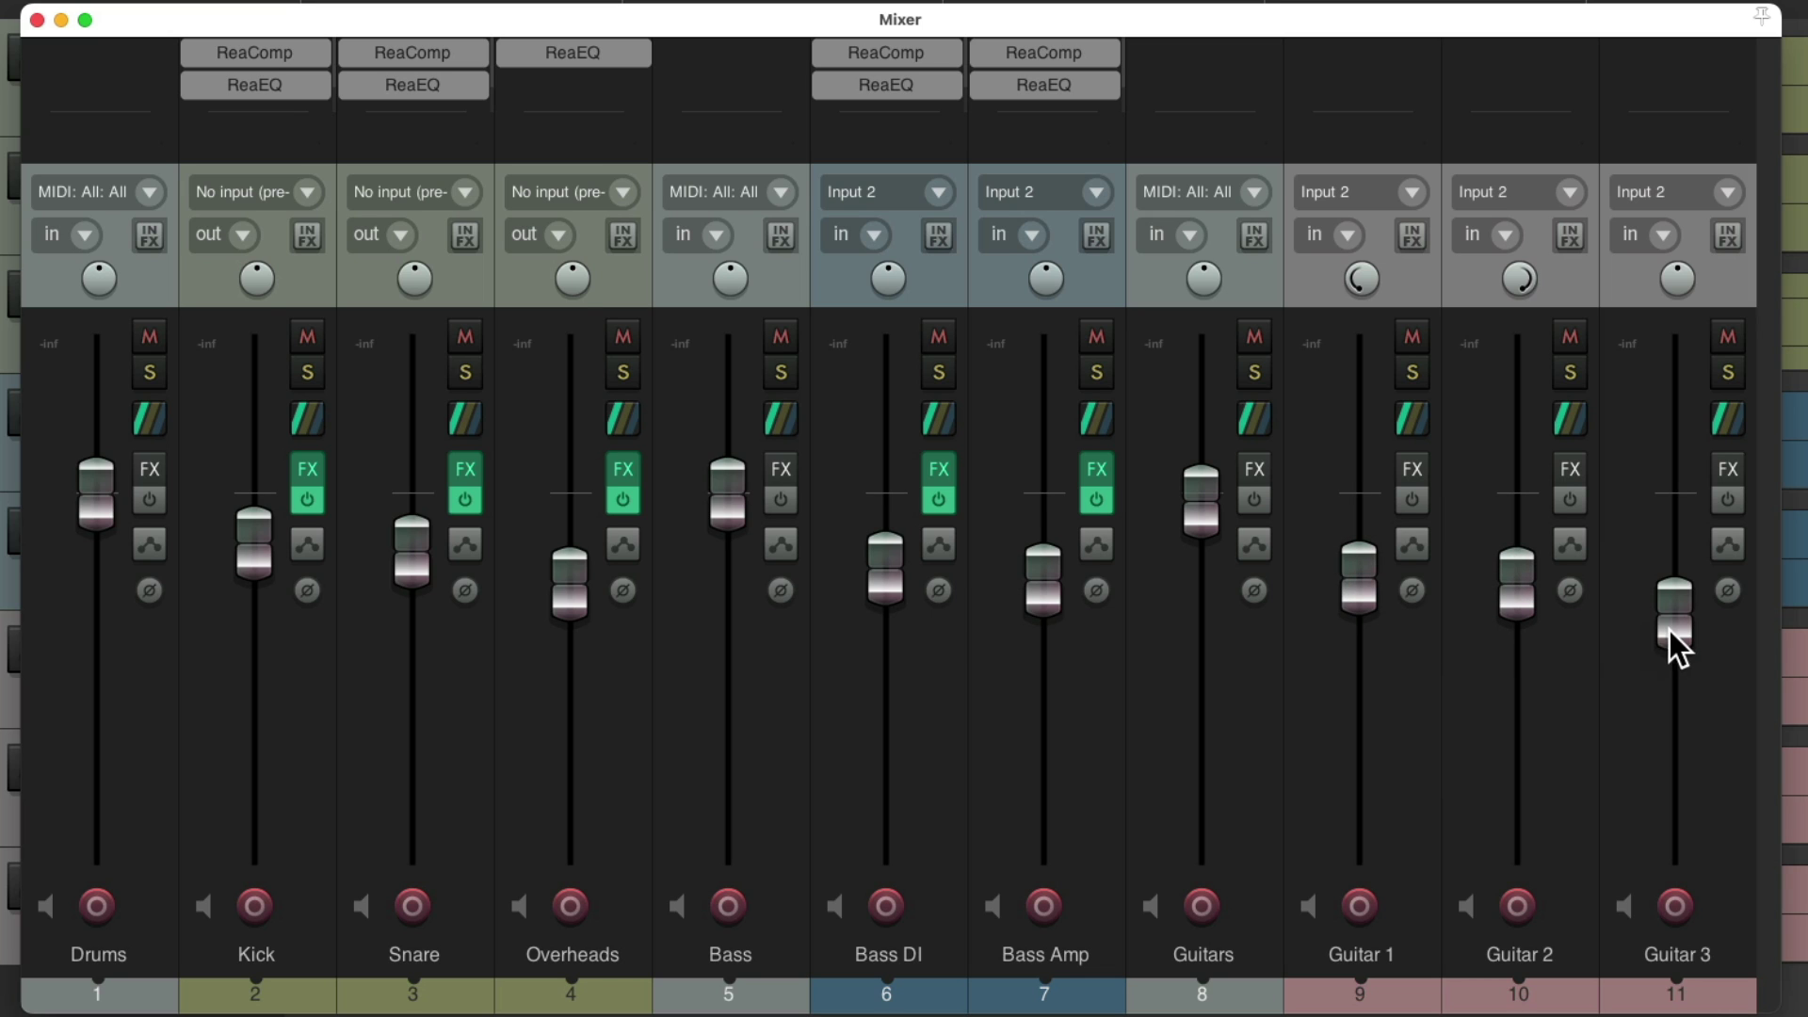
Lower the guitar group, reset only the Guitars fader to unity, then raise the group together
mouse_move(1214, 527)
mouse_down()
mouse_move(1213, 622)
mouse_move(1215, 505)
mouse_move(1212, 559)
mouse_up()
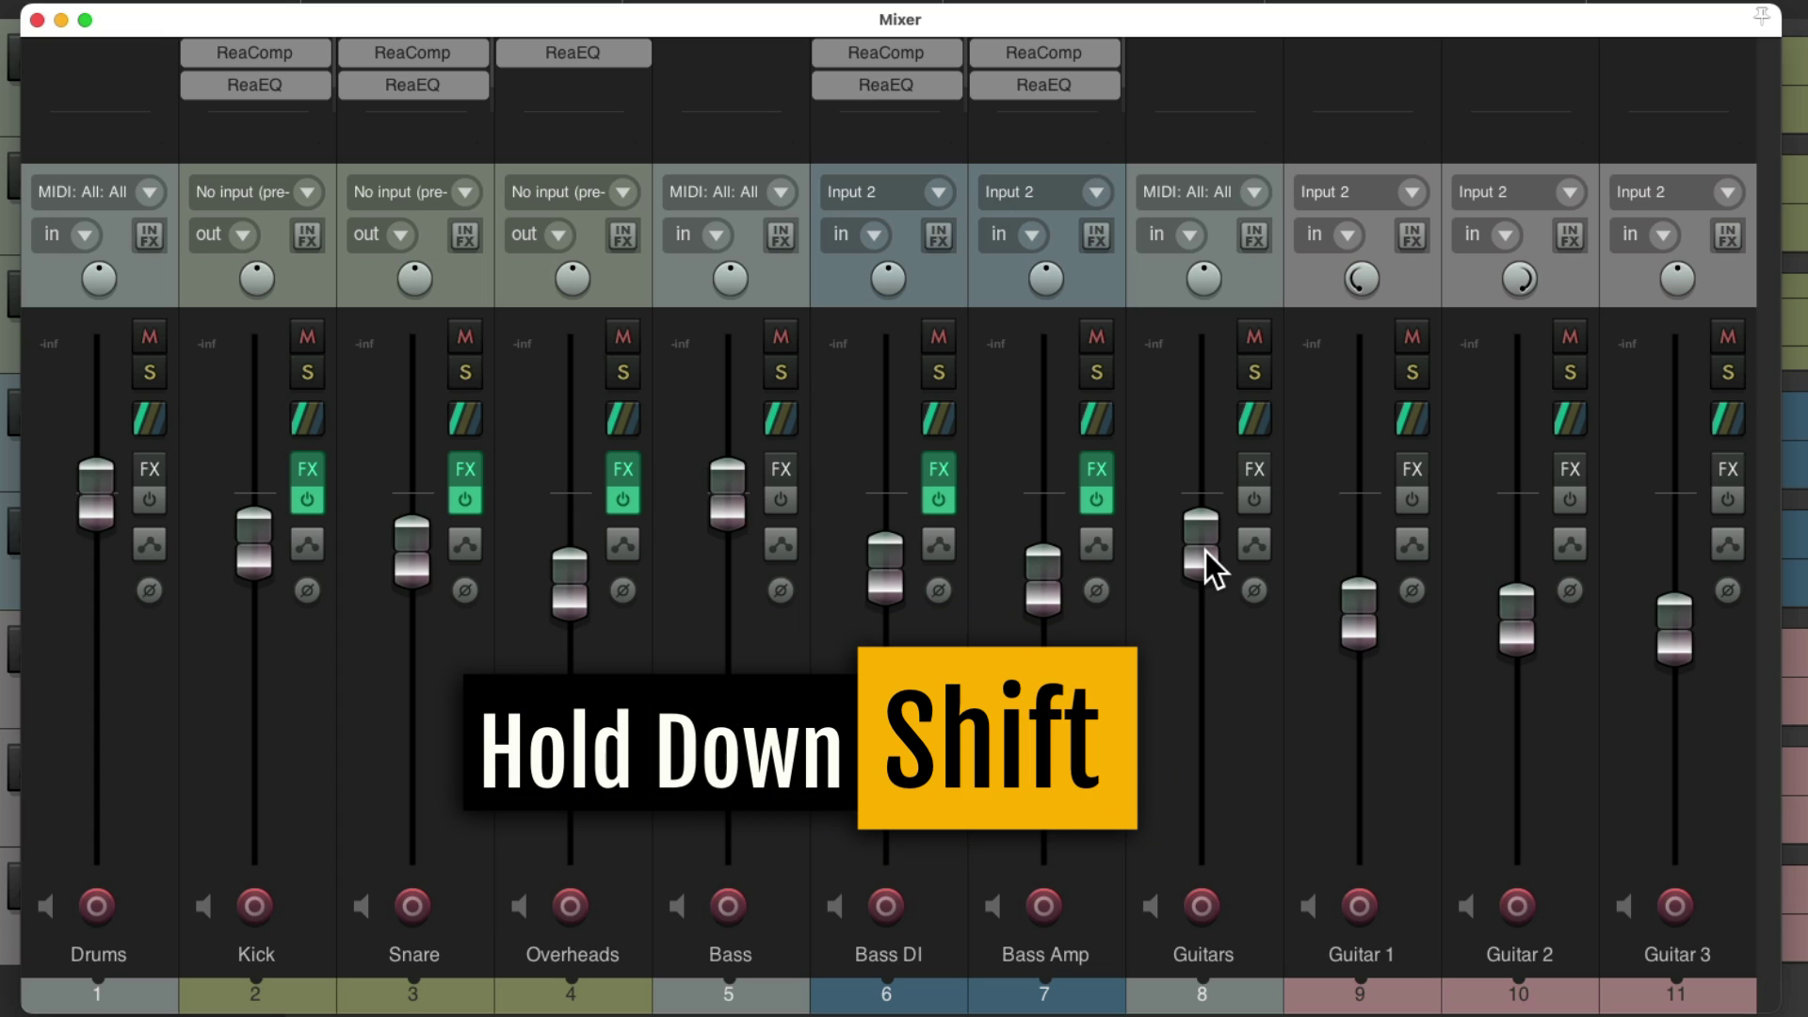
shift+double_click(1205, 551)
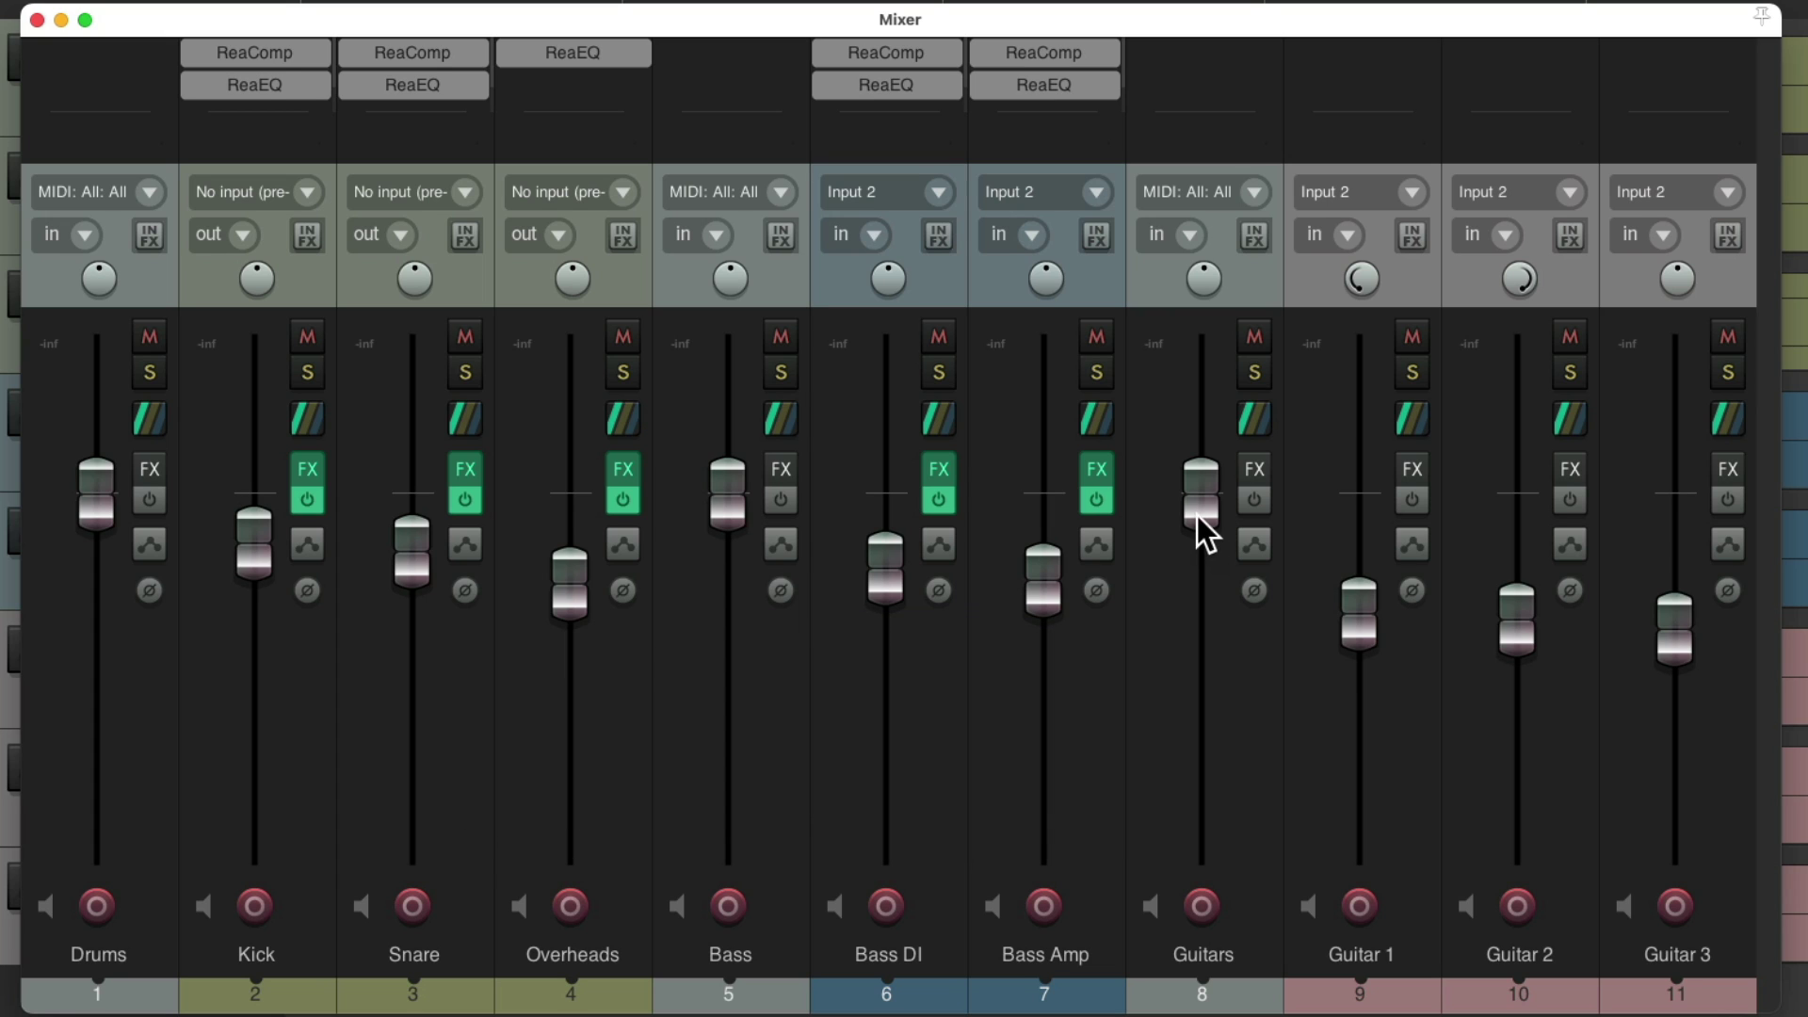
drag(1197, 516, 1196, 448)
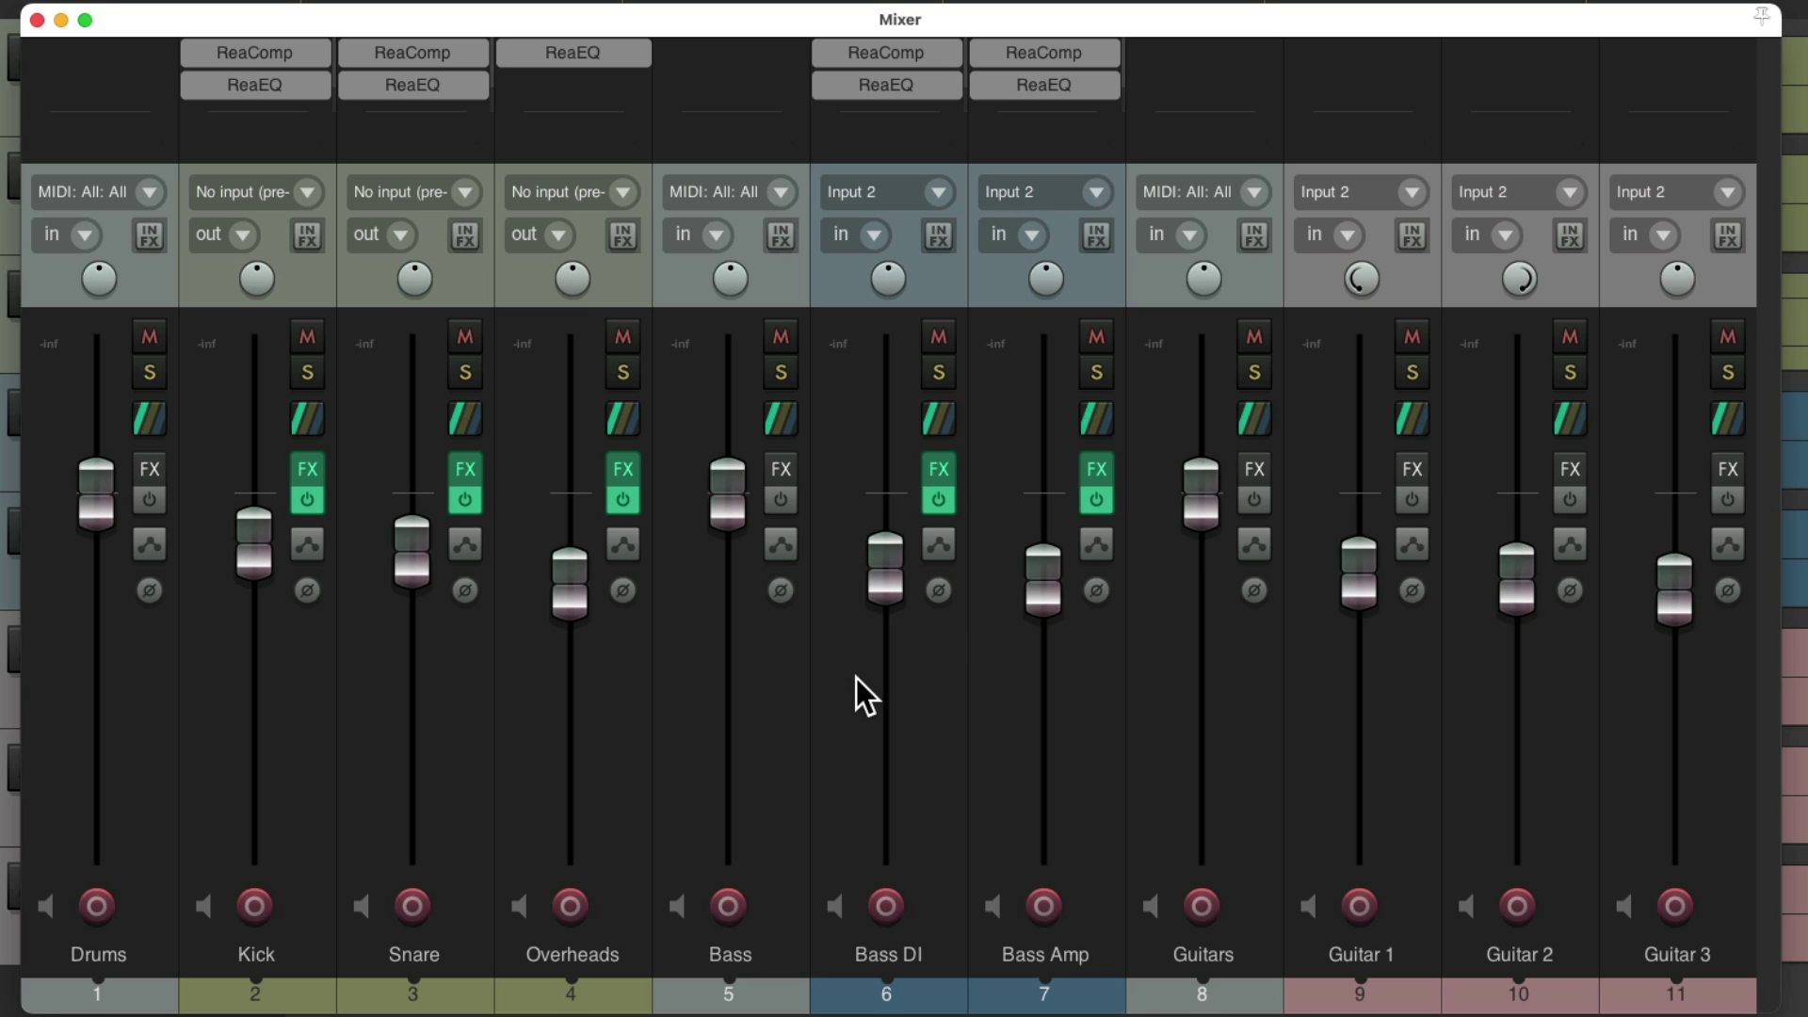
click(778, 540)
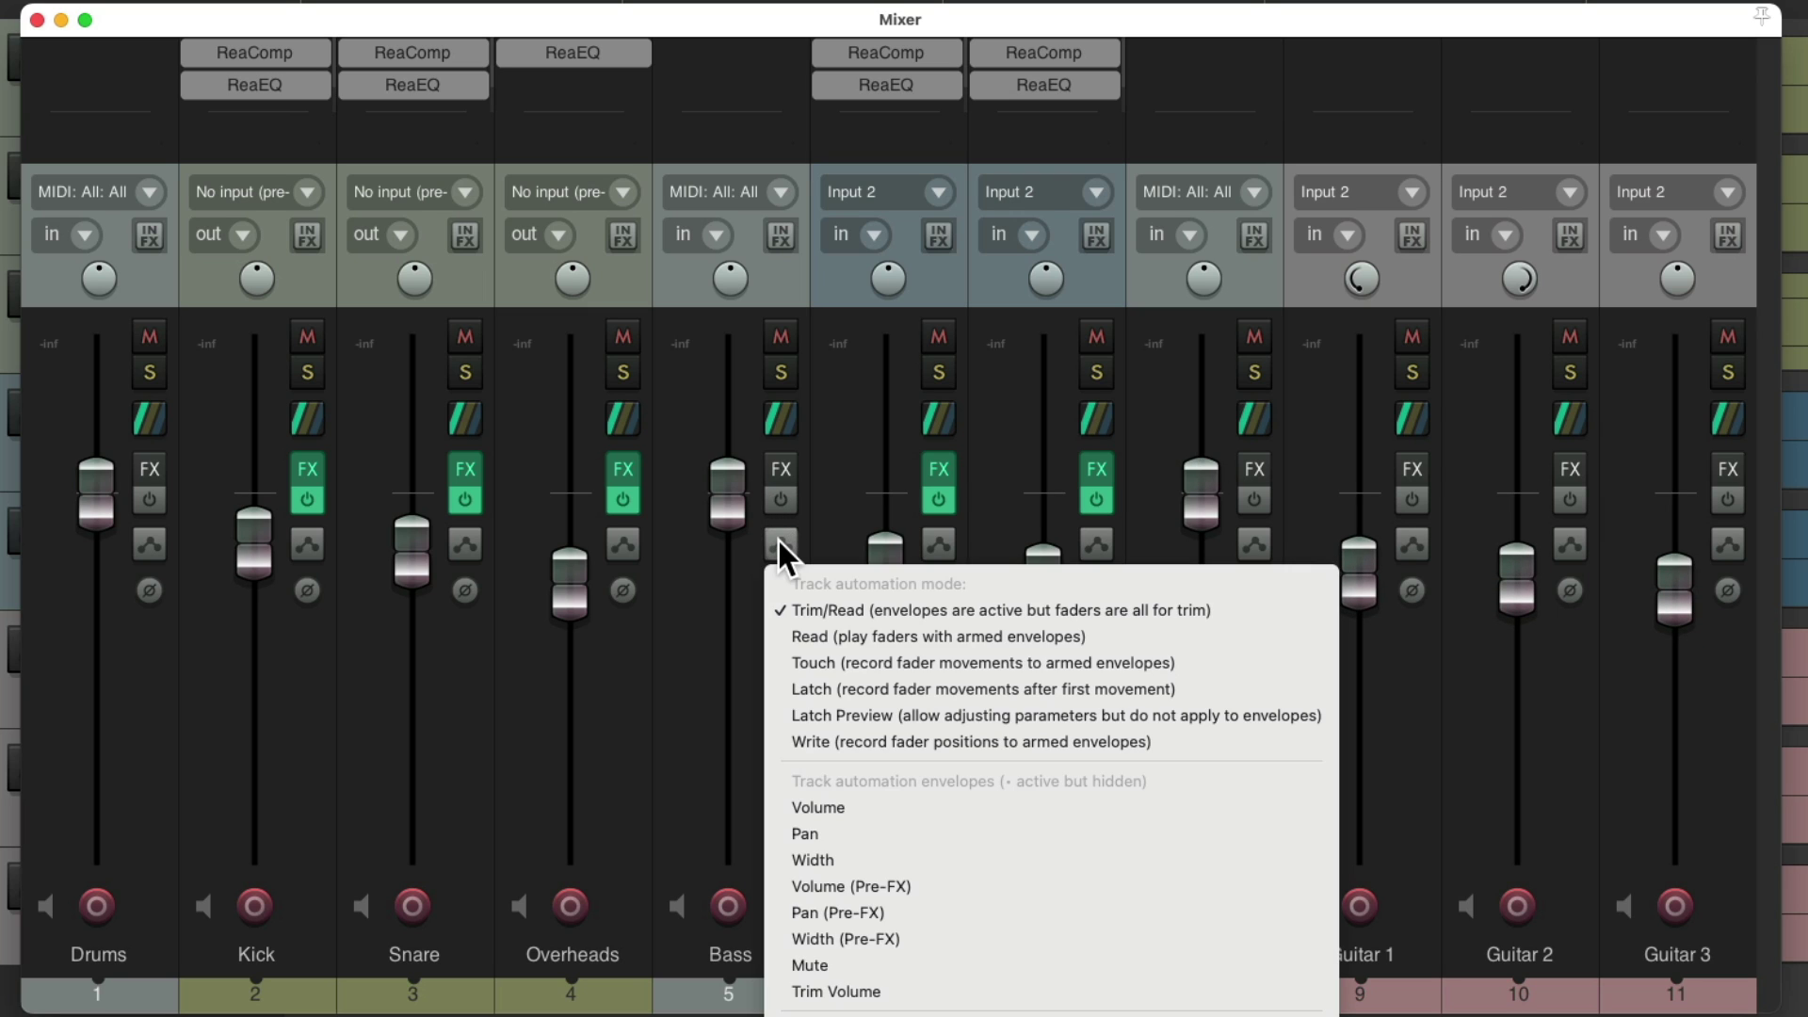
click(778, 653)
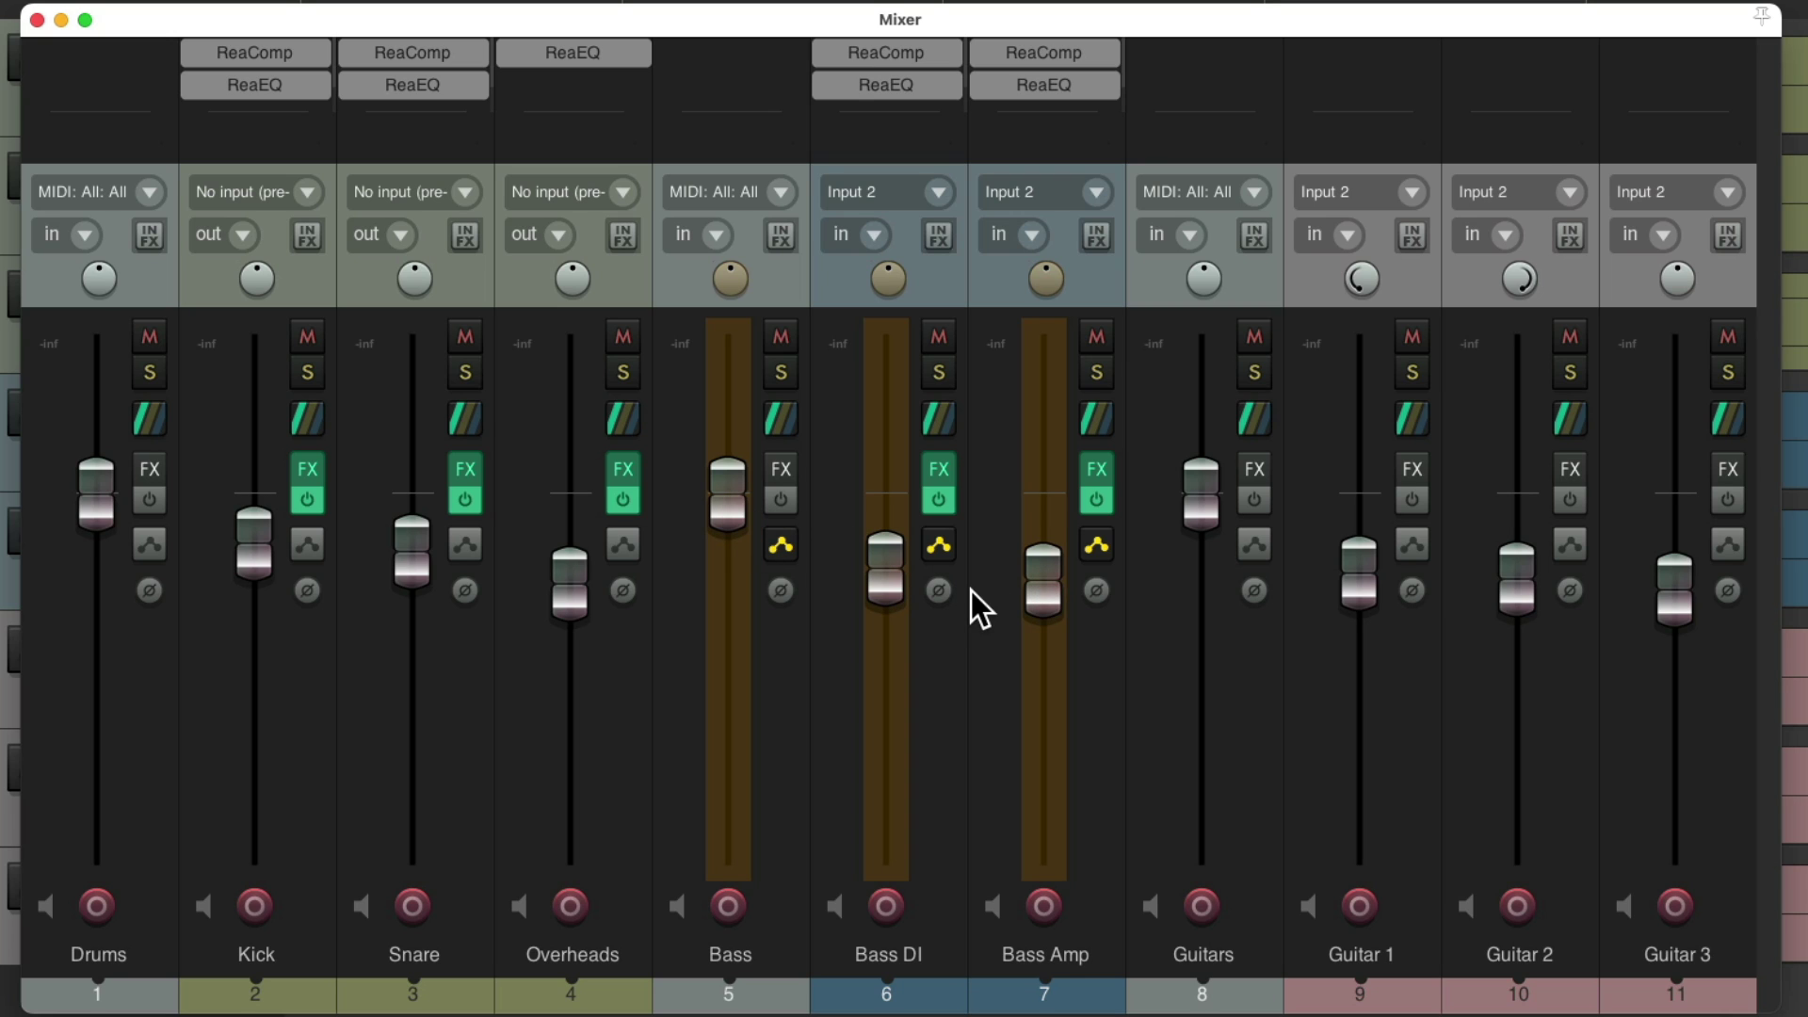
click(790, 544)
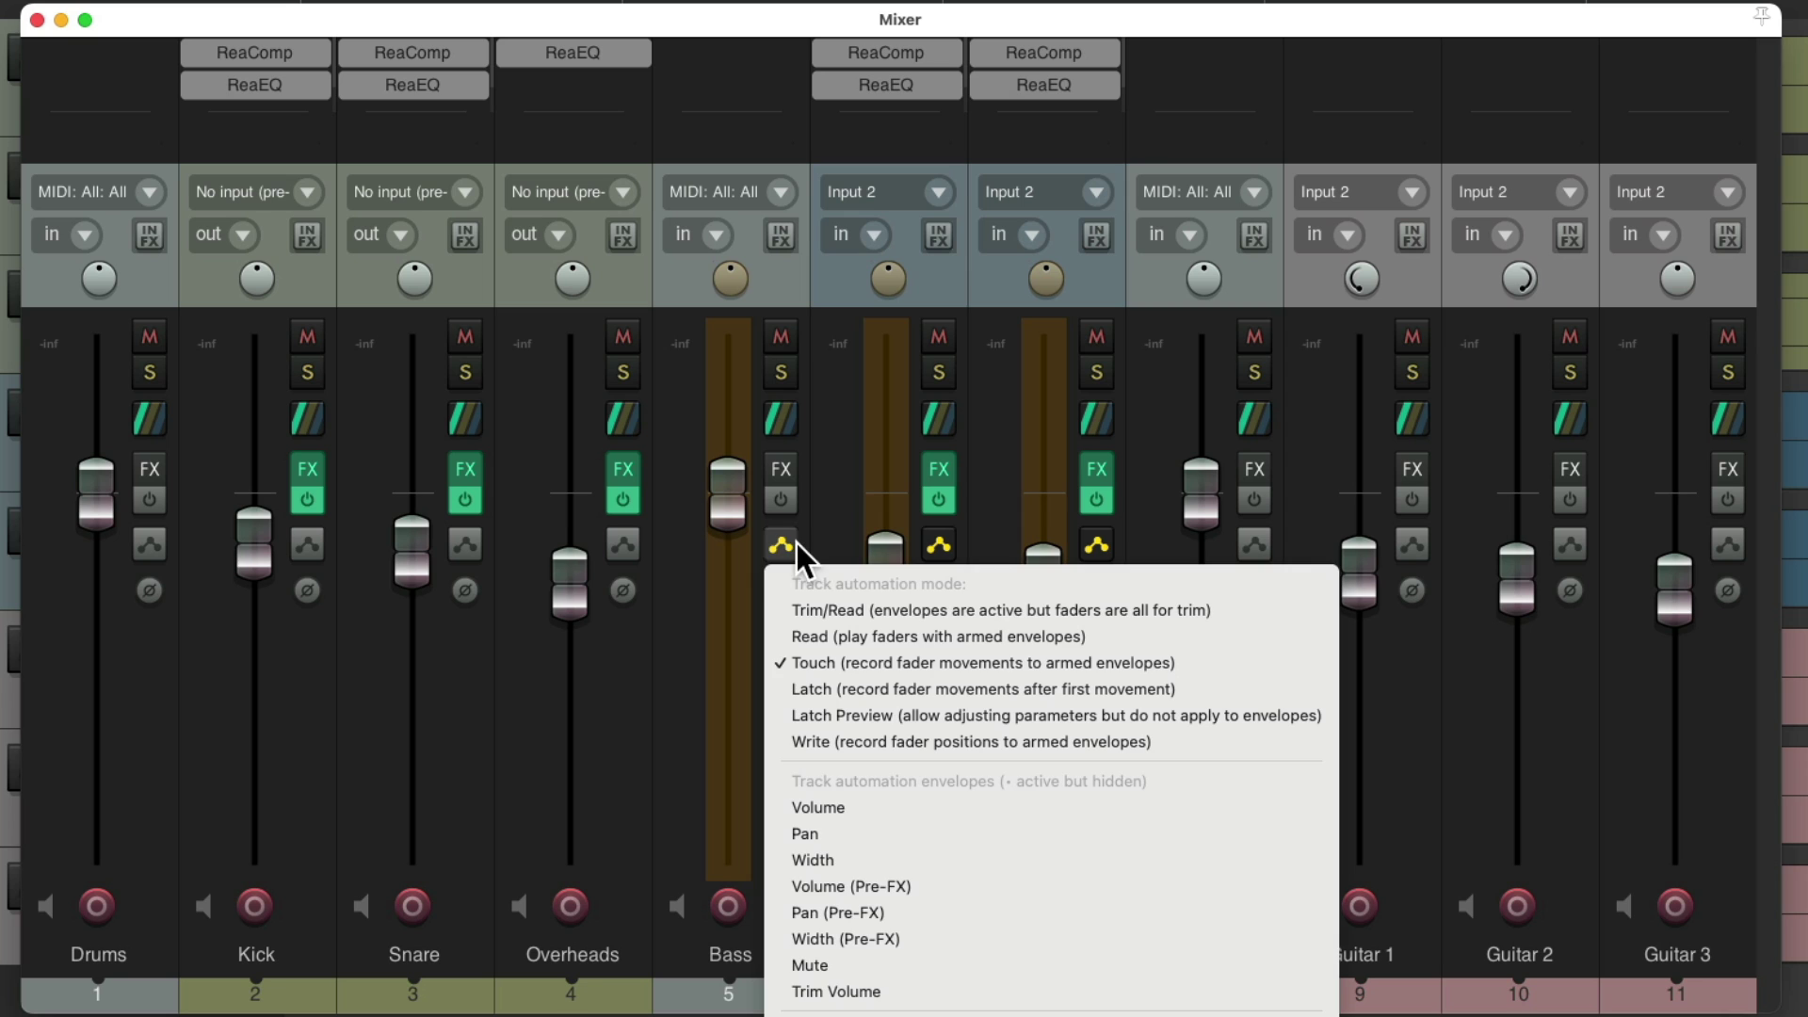
click(792, 605)
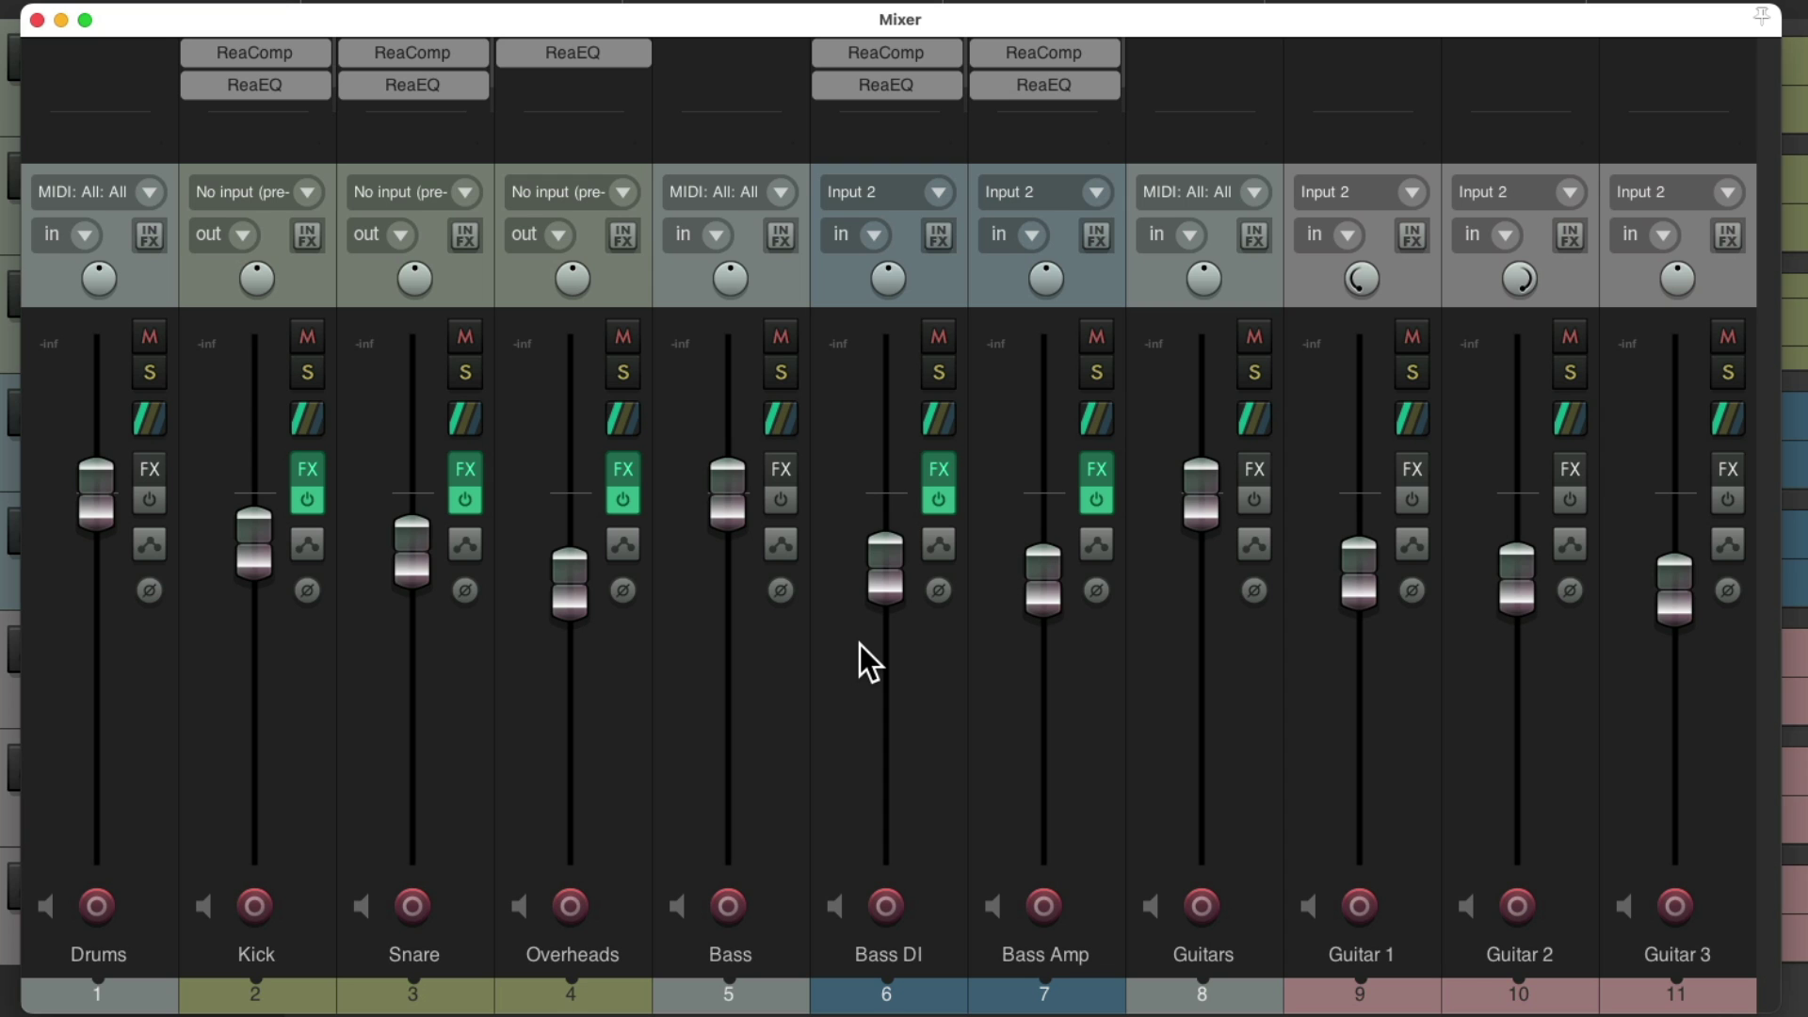
Move the Bass and Guitars mixer strips left, right after Drums
click(779, 951)
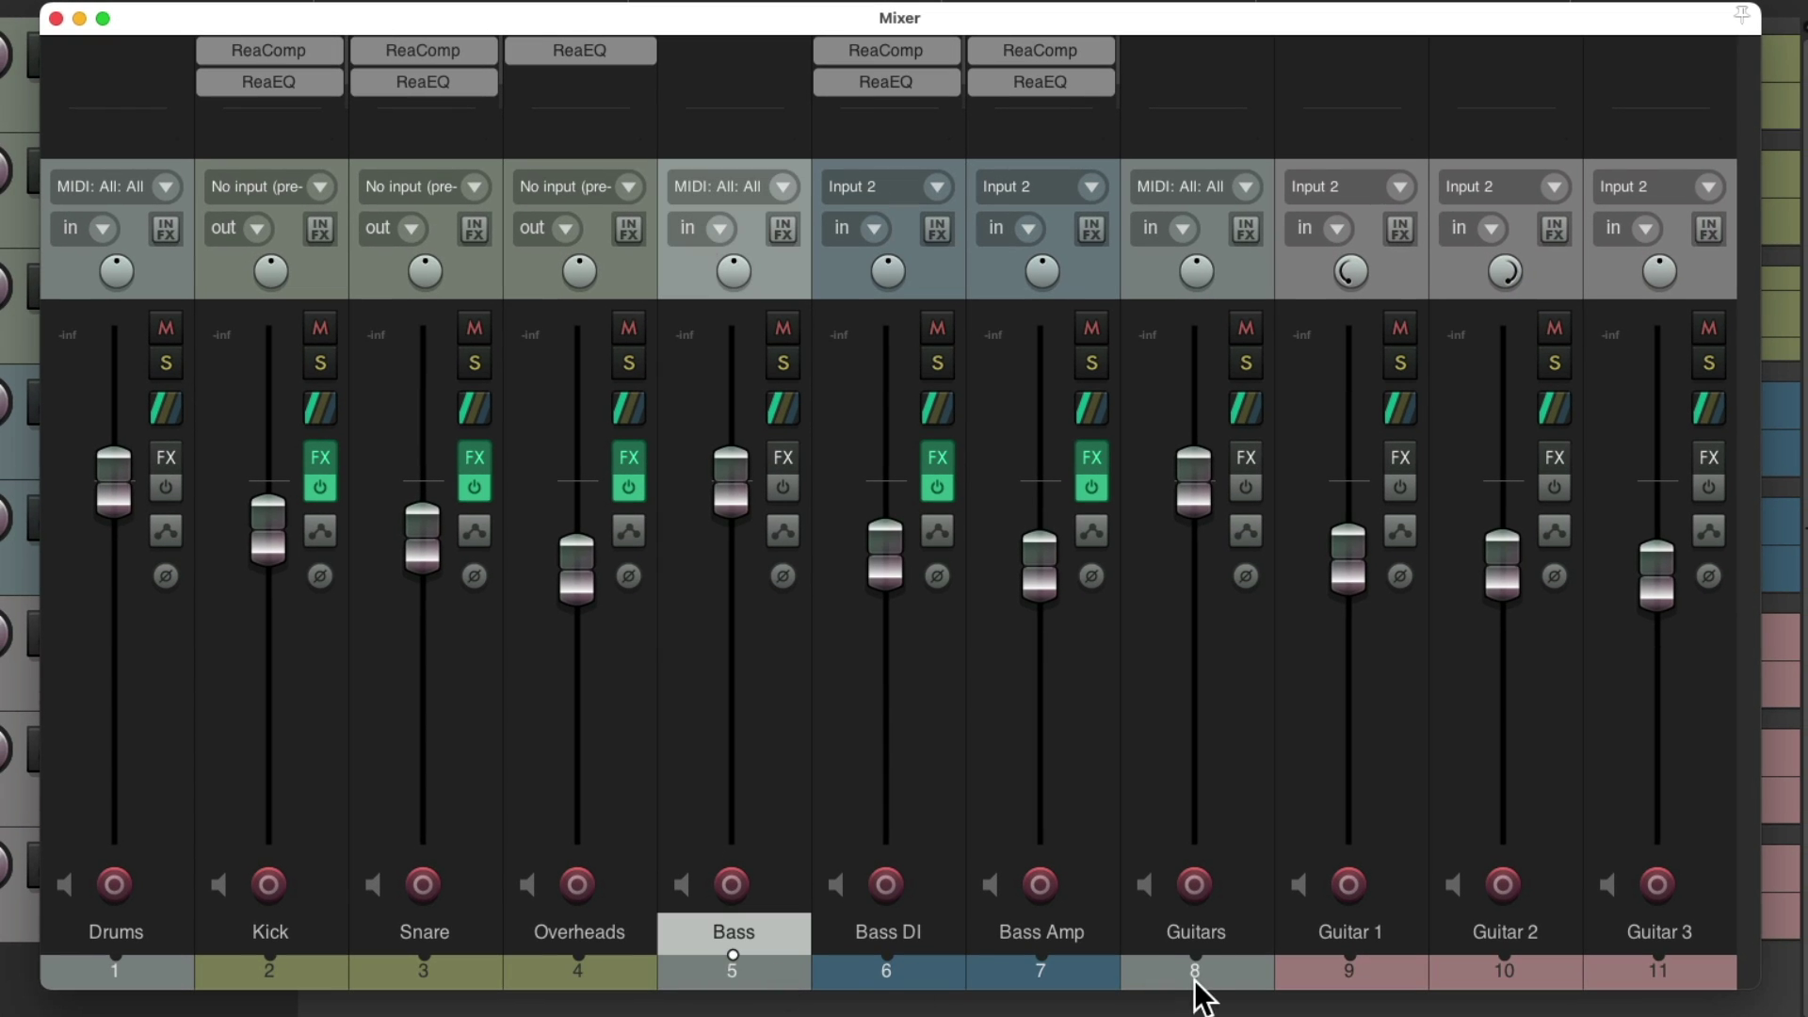
super+click(1194, 978)
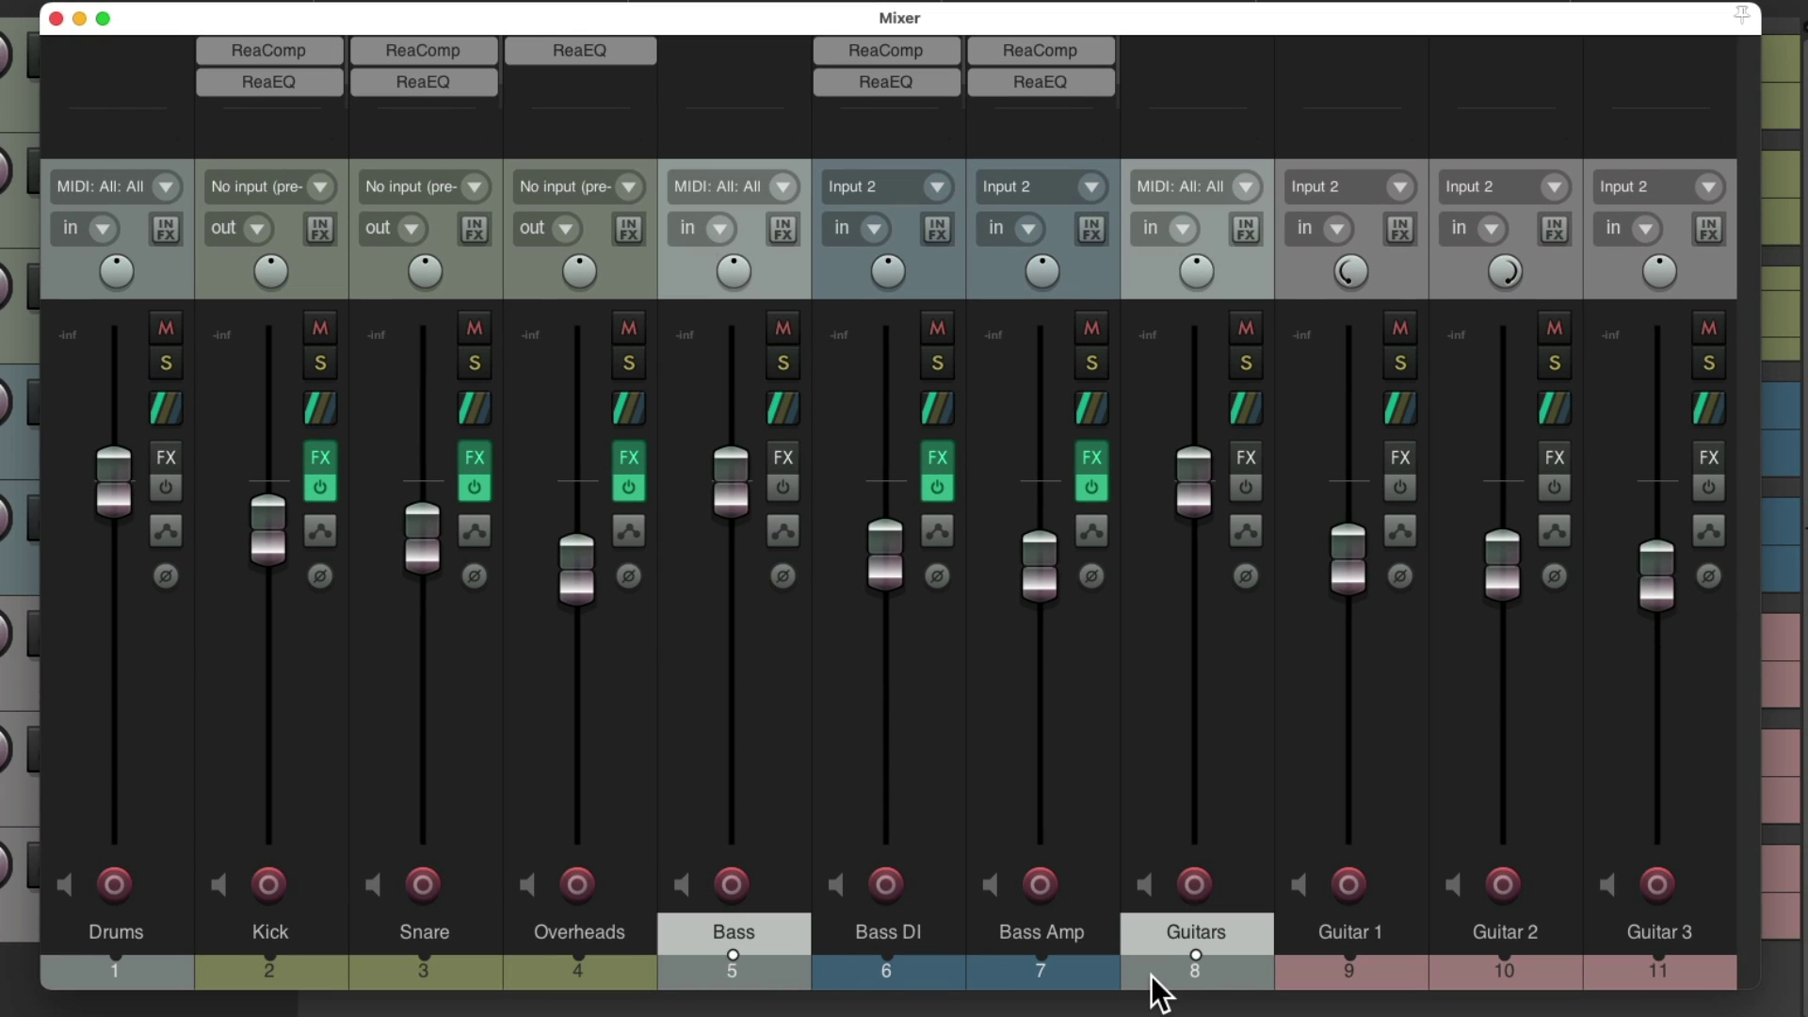
drag(764, 963, 293, 946)
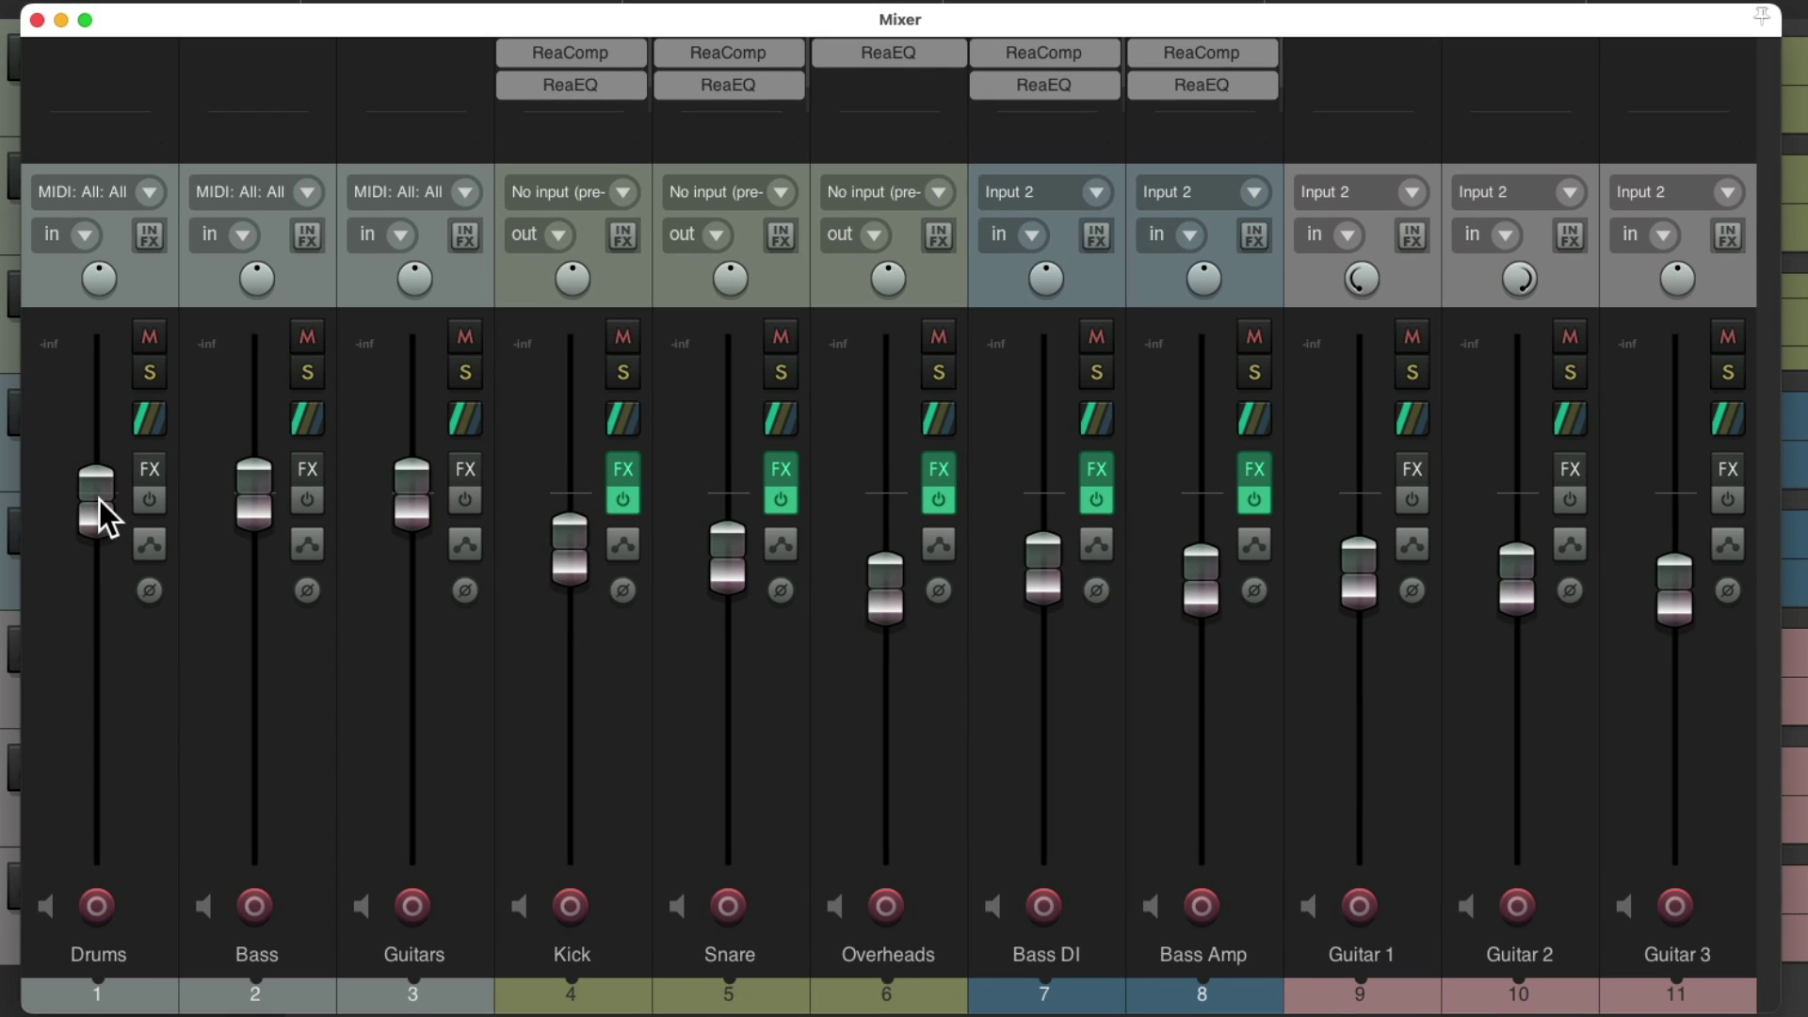
Lower the Bass and Guitars submaster faders slightly and balance Bass against Drums
drag(250, 498, 253, 502)
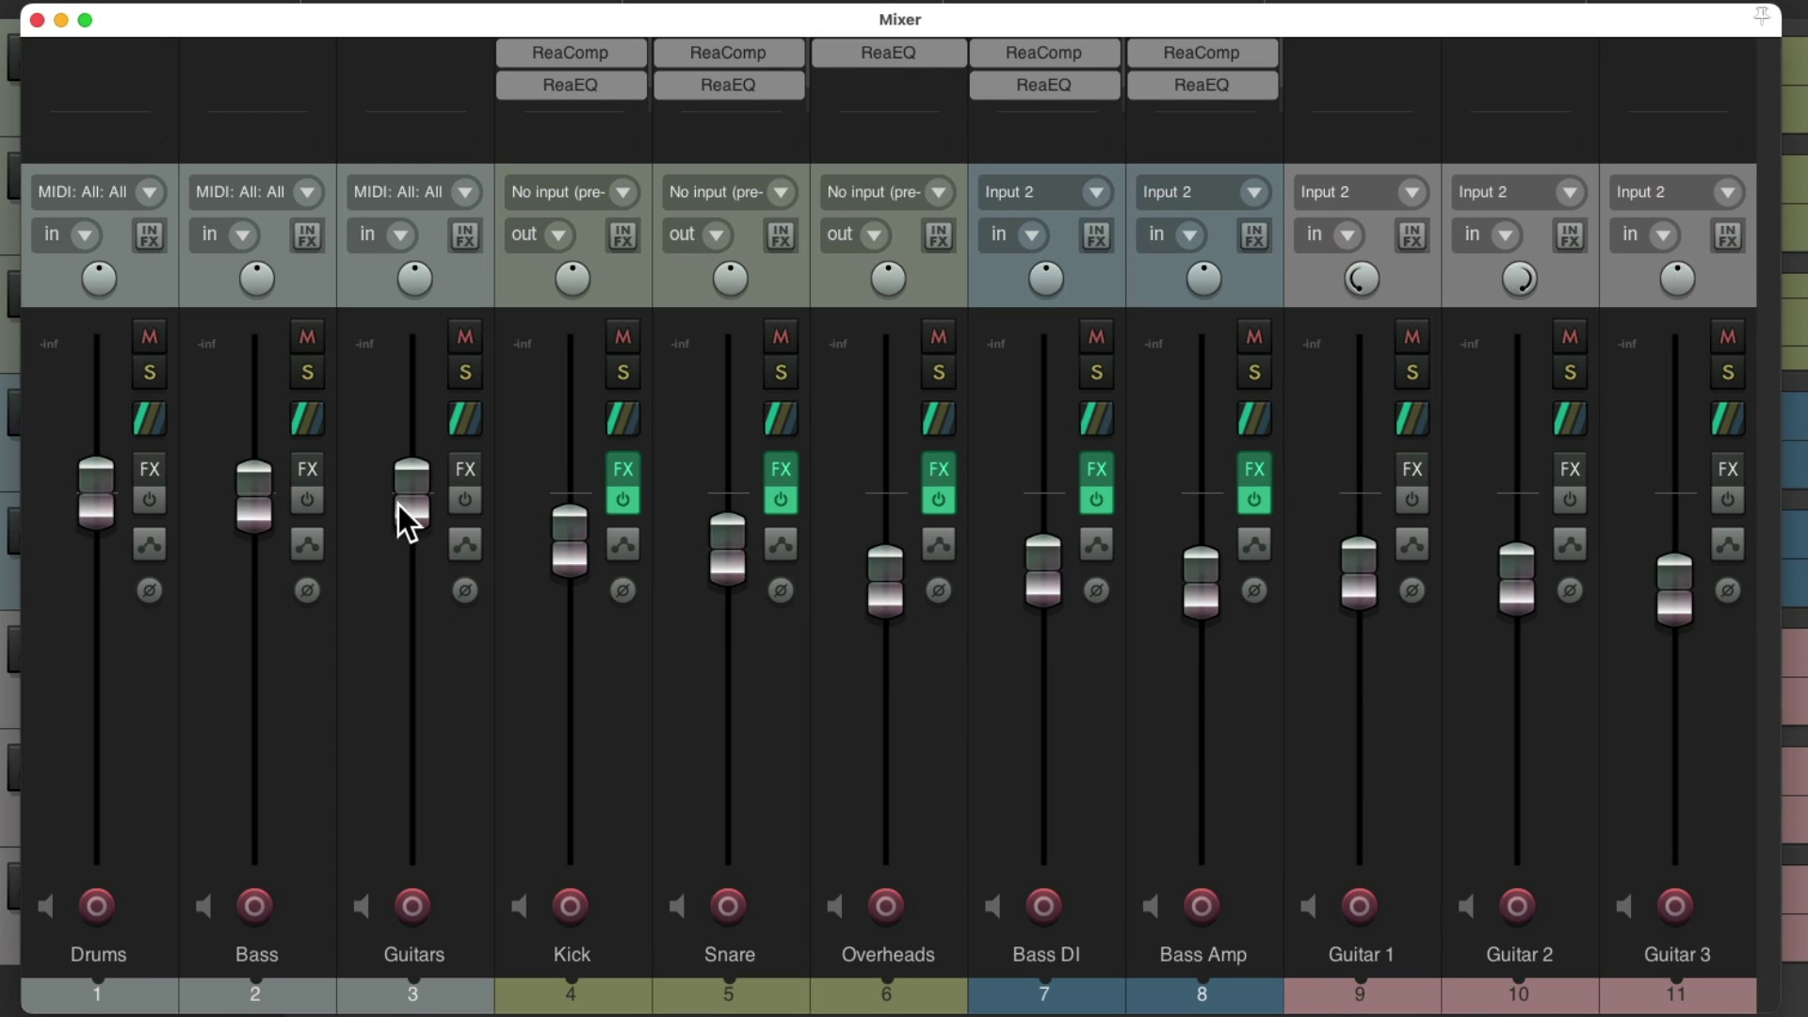
drag(399, 505, 401, 519)
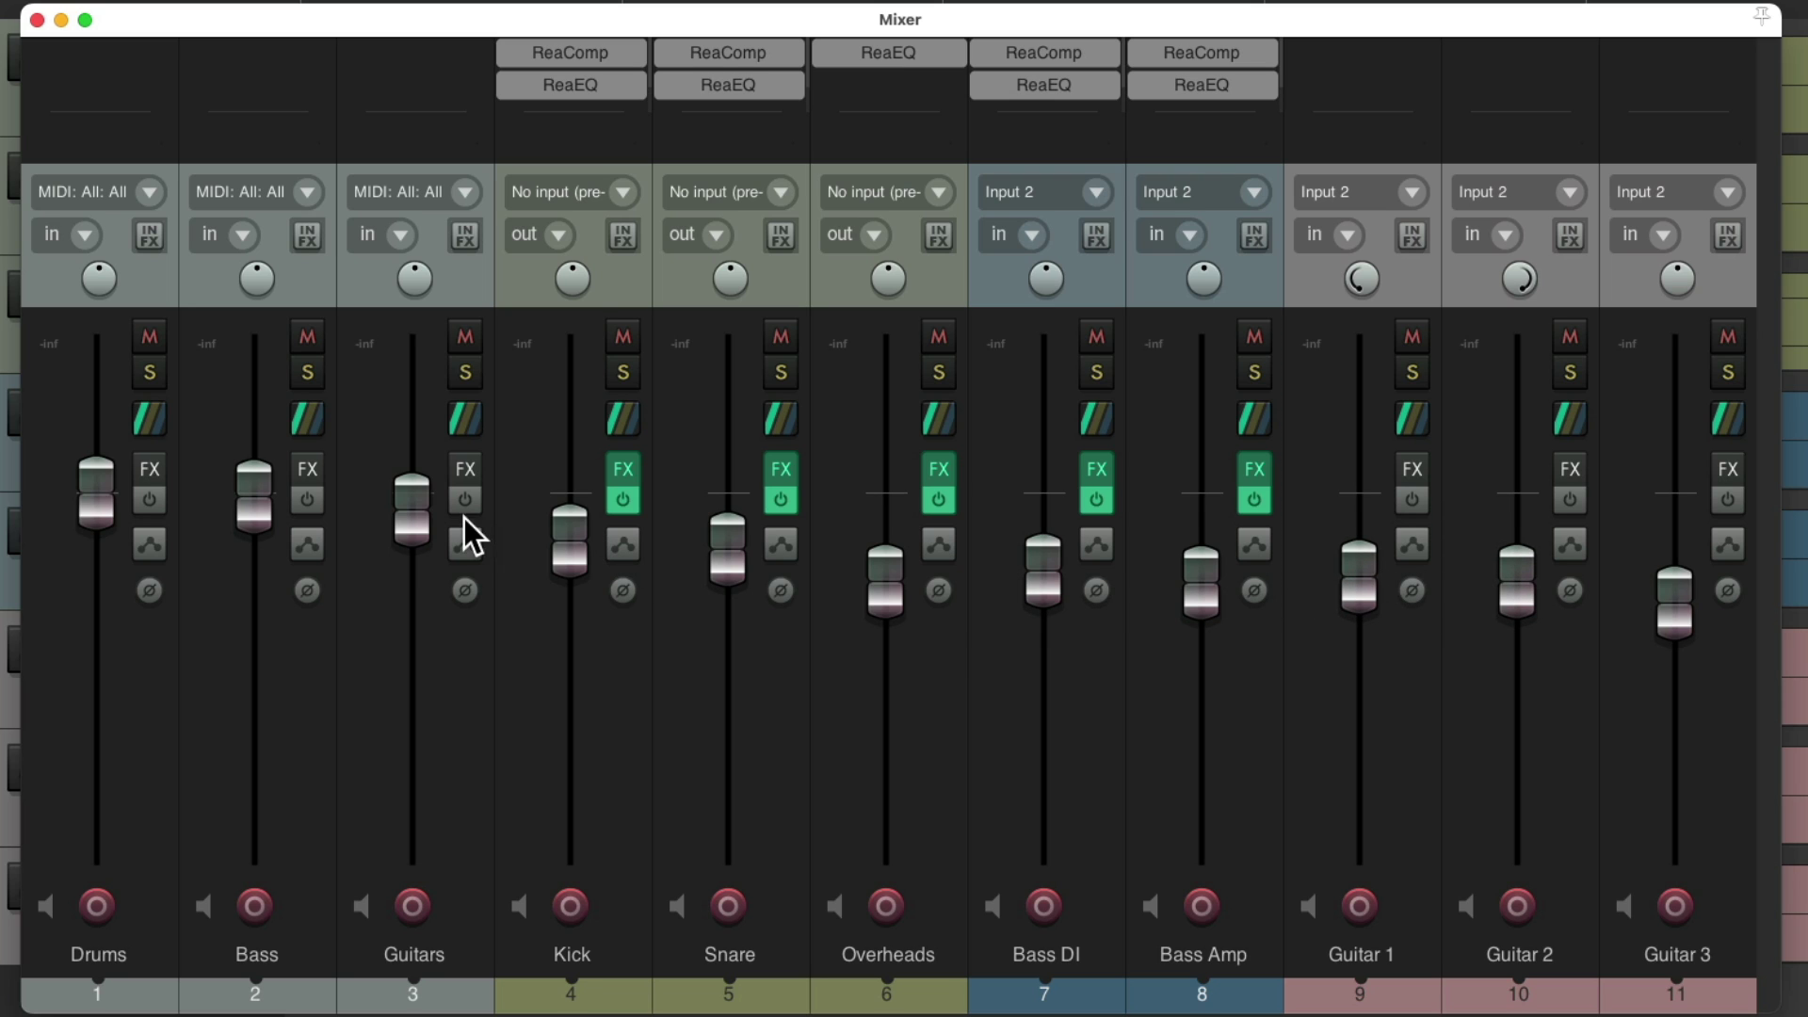
drag(418, 519, 417, 533)
drag(261, 509, 270, 541)
mouse_move(107, 499)
mouse_down()
mouse_move(113, 538)
mouse_move(107, 493)
mouse_up()
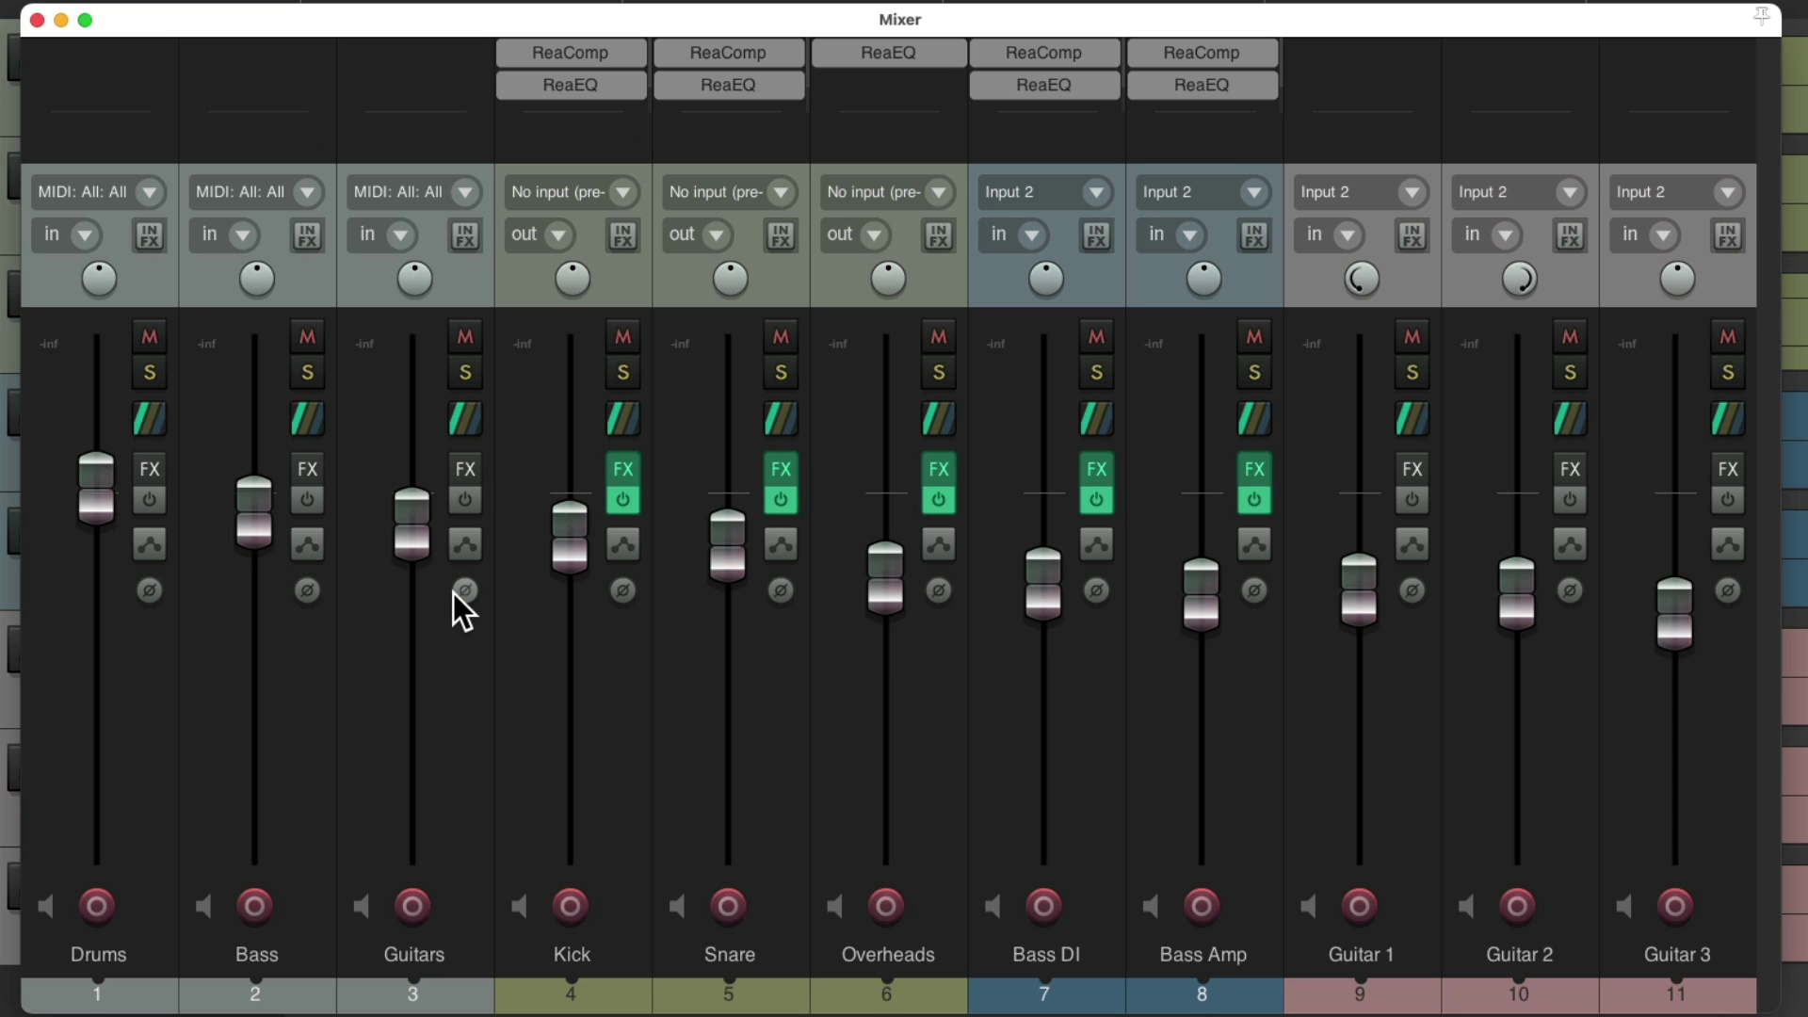